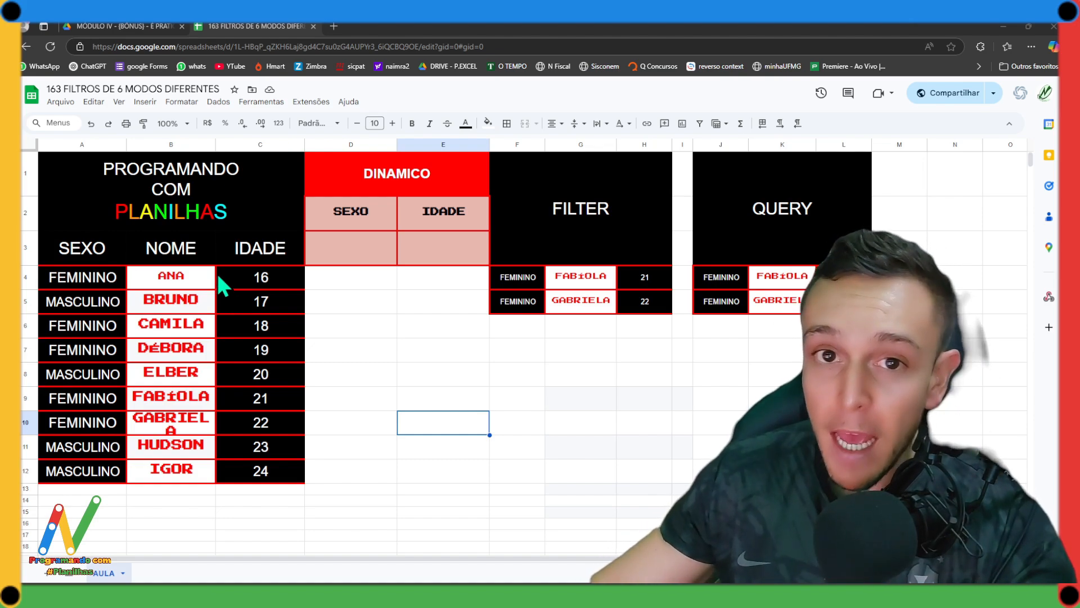
left_click(594, 232)
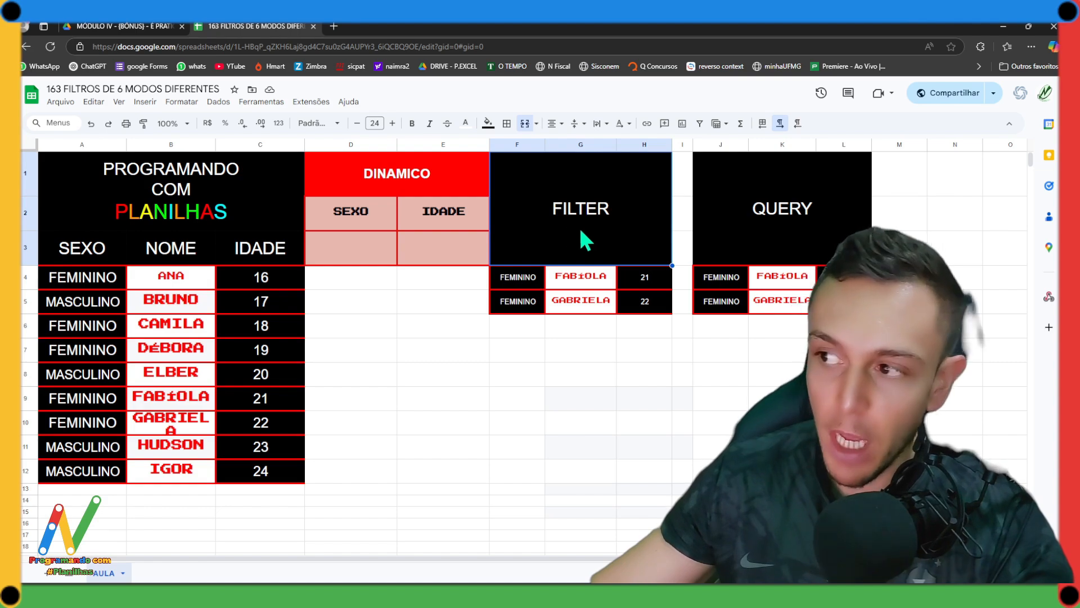
left_click(752, 226)
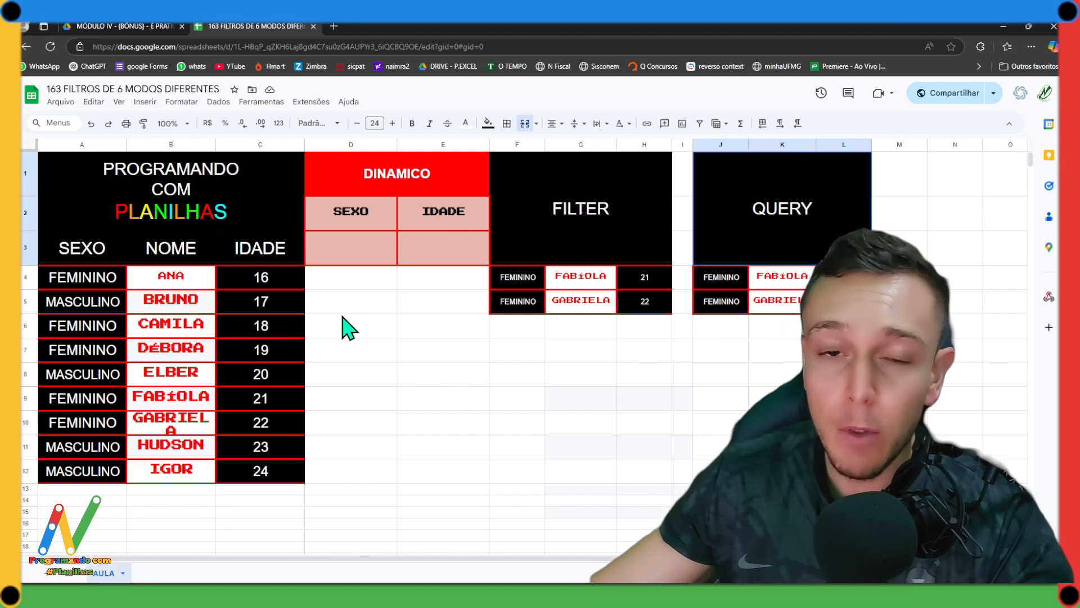
left_click(387, 331)
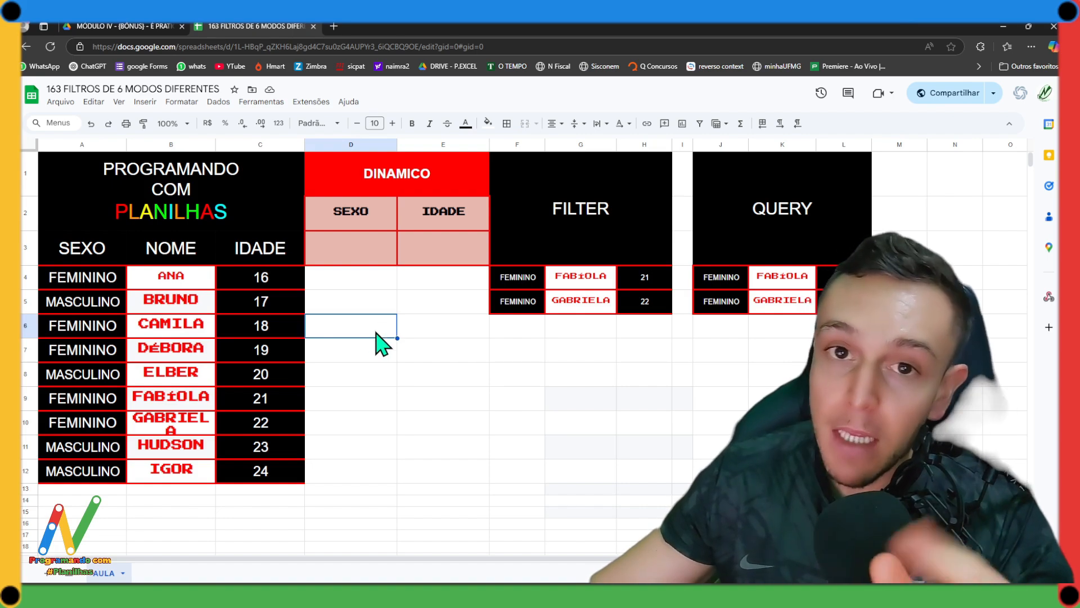
left_click(716, 126)
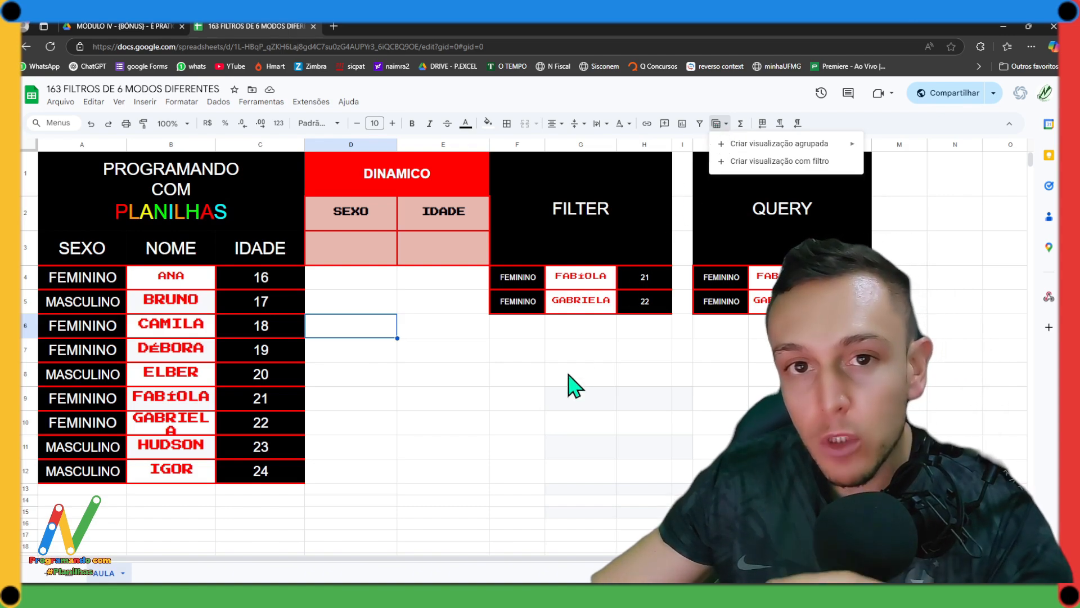
left_click(529, 405)
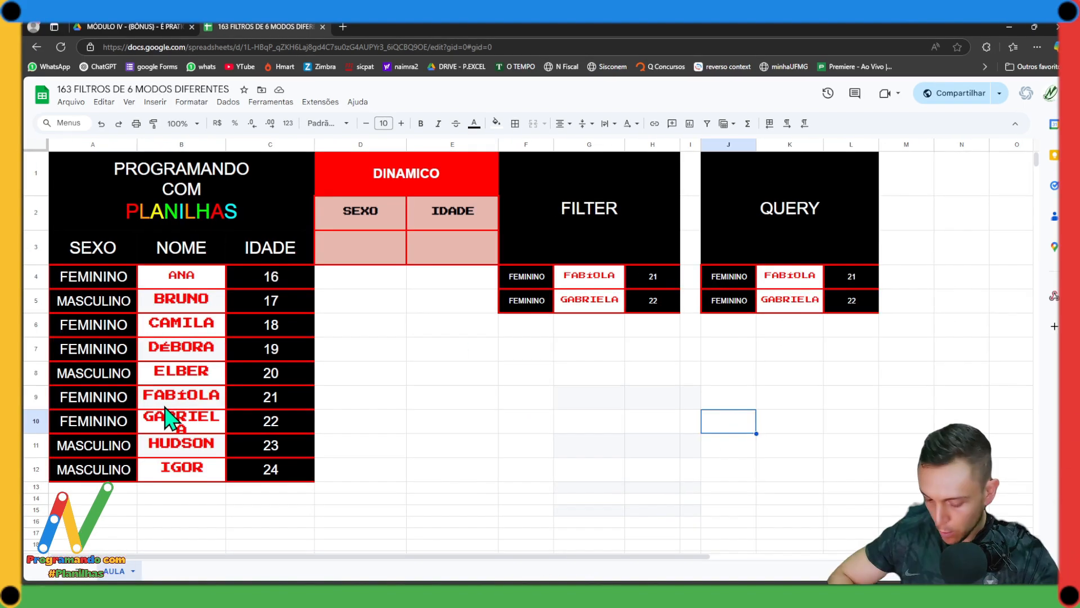
Create a basic filter on the SEXO, NOME and IDADE header row (A3:C3)
left_click(74, 247)
left_click_drag(74, 244, 254, 248)
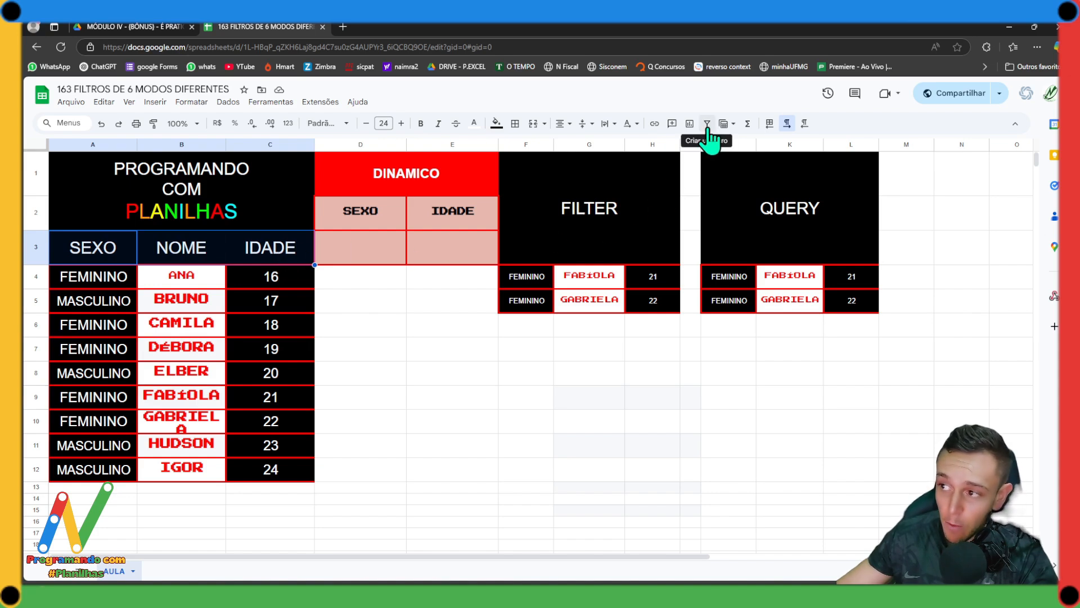
left_click(227, 107)
left_click(244, 172)
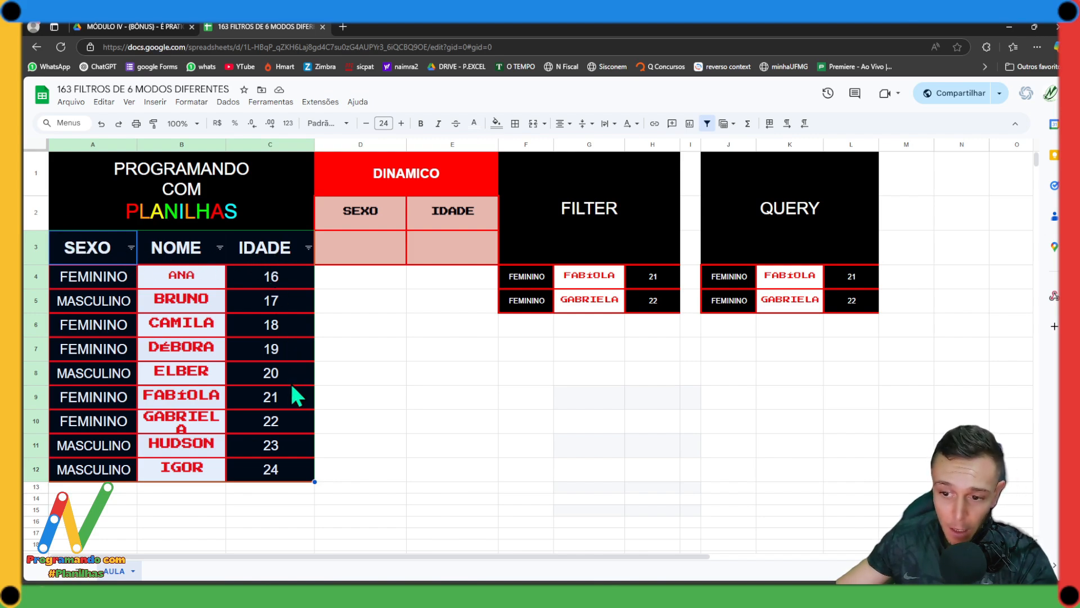
Filter the SEXO column by values, excluding FEMININO so only MASCULINO rows are shown
left_click(132, 249)
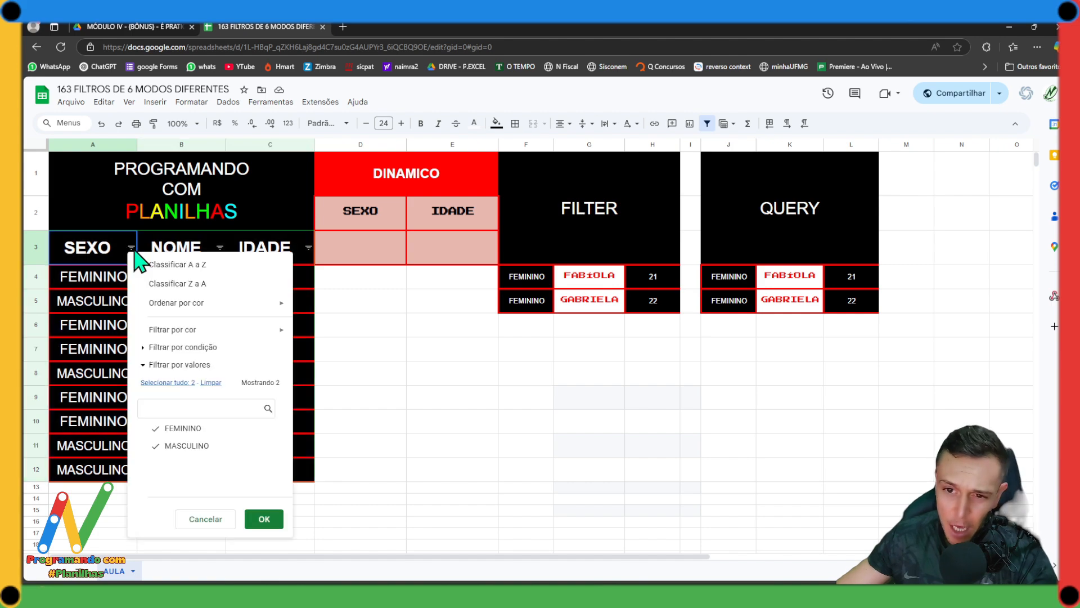
left_click(162, 430)
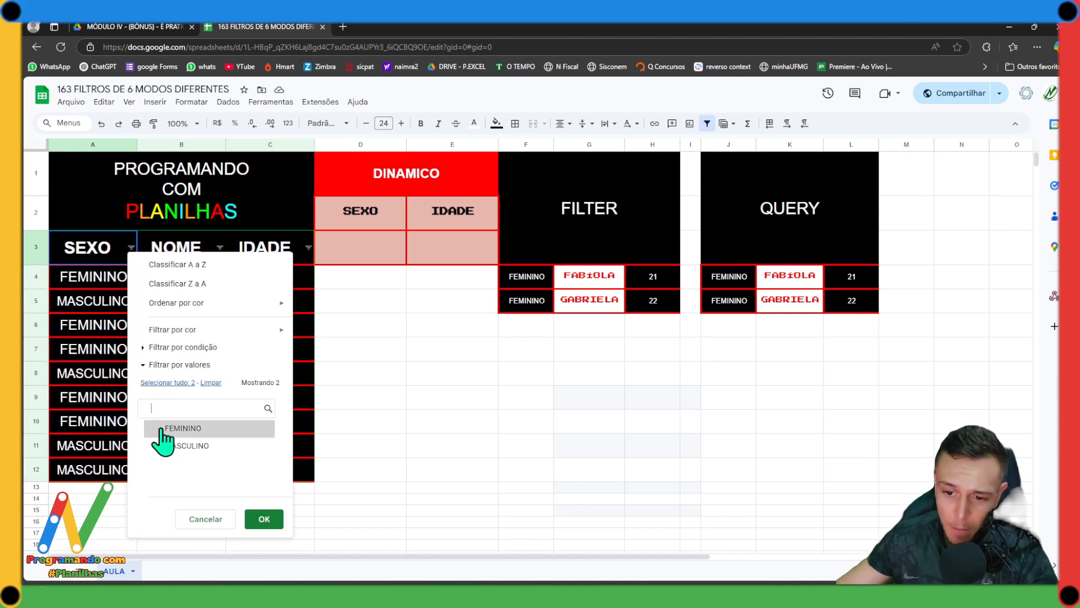
left_click(251, 520)
left_click(229, 389)
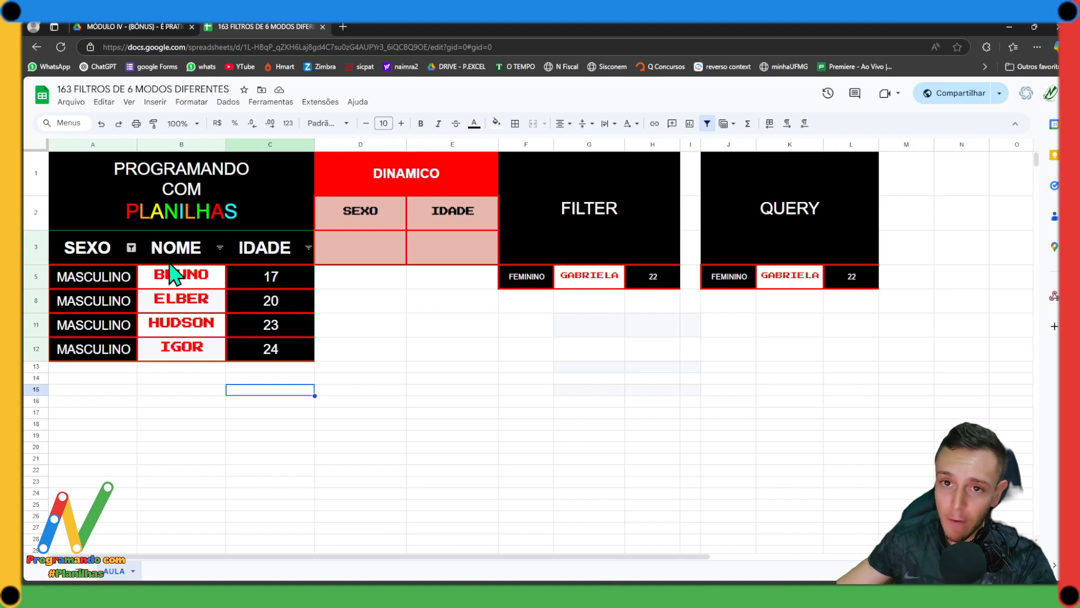
Copy the spreadsheet's sharing link with general access set to "Qualquer pessoa com o link"
left_click(72, 103)
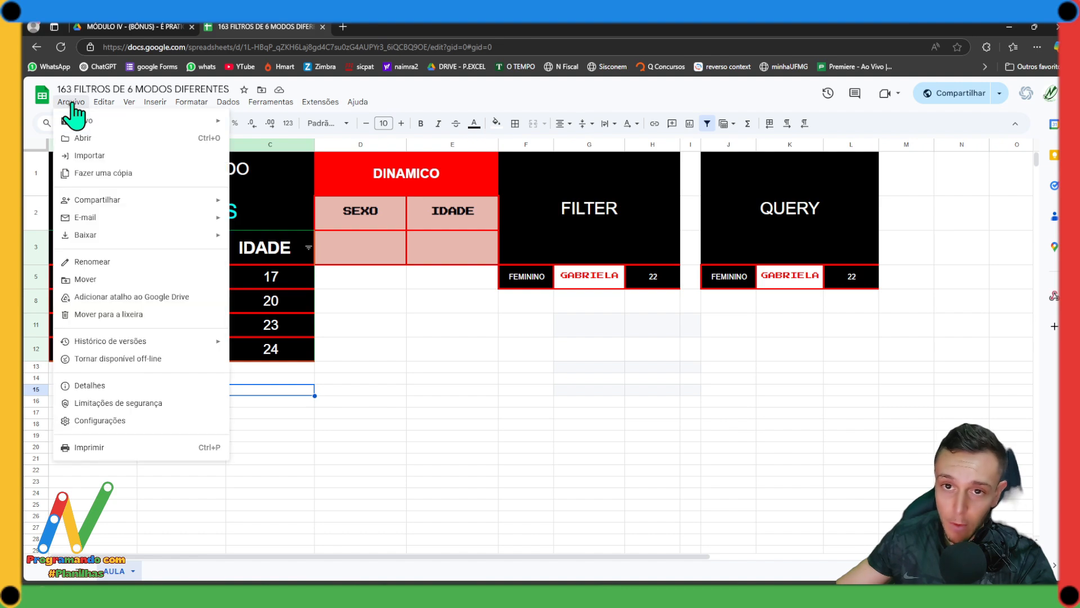
mouse_move(135, 201)
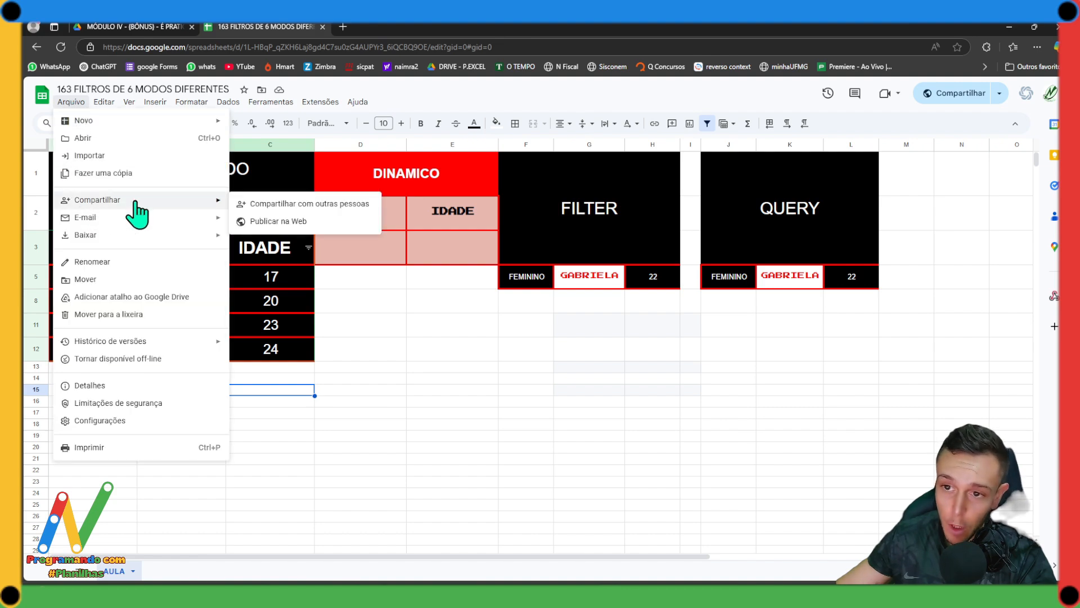
left_click(276, 214)
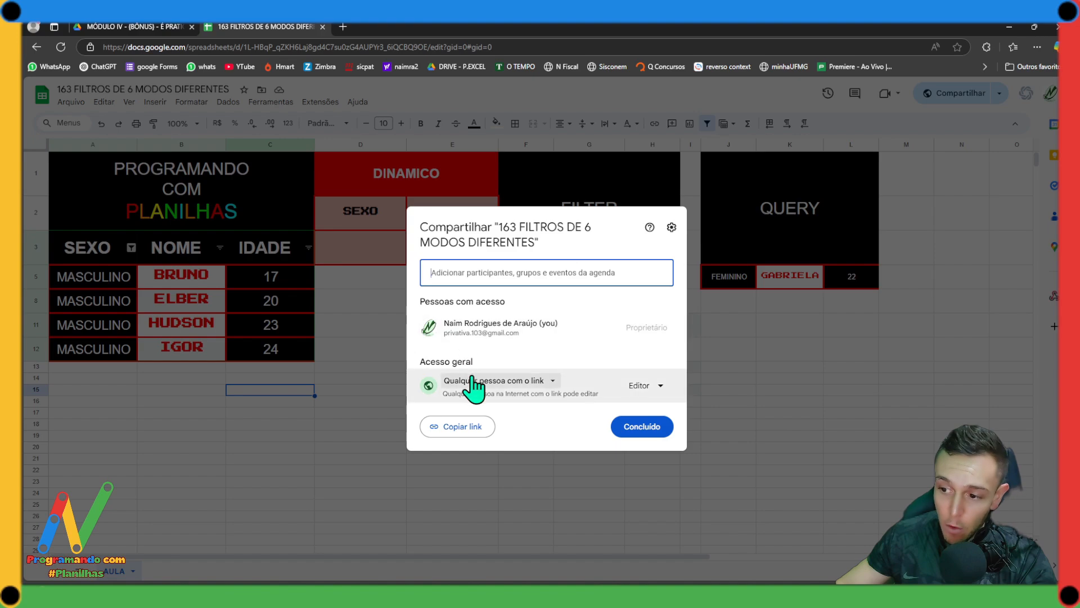
left_click(473, 381)
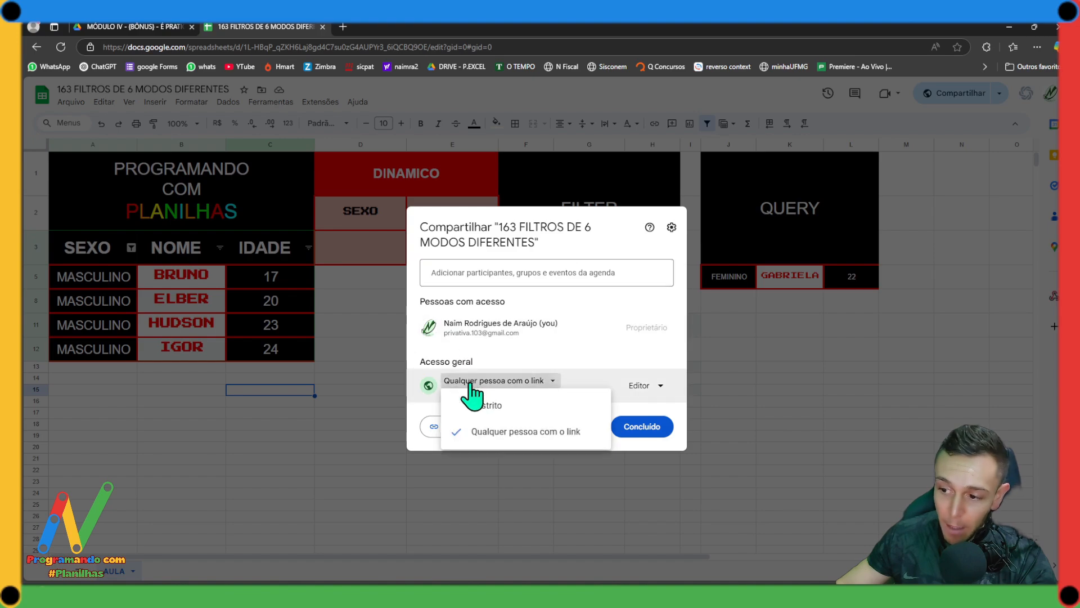
left_click(505, 433)
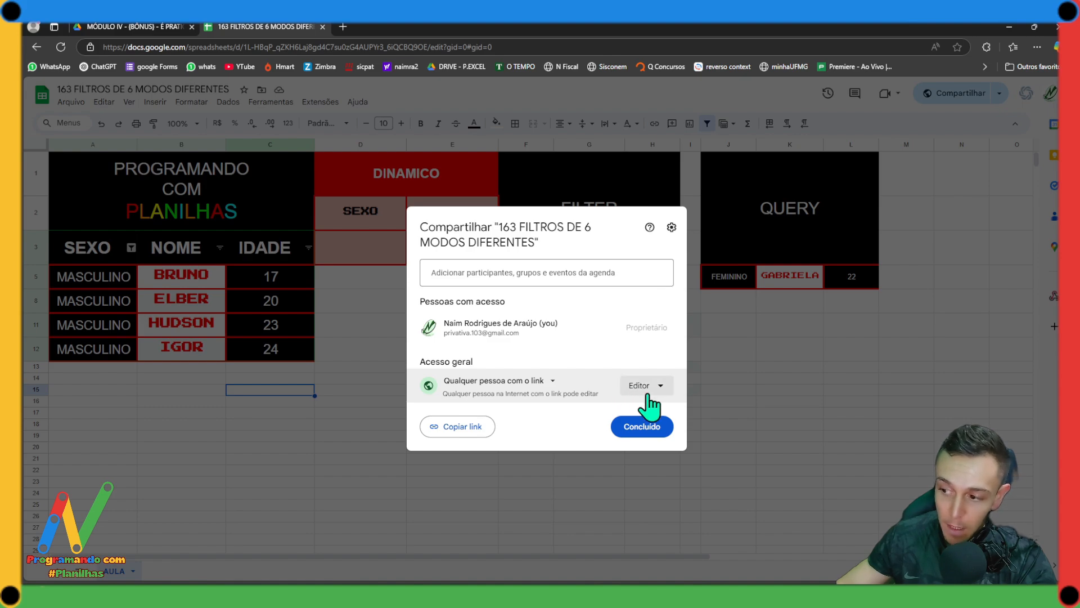
left_click(449, 428)
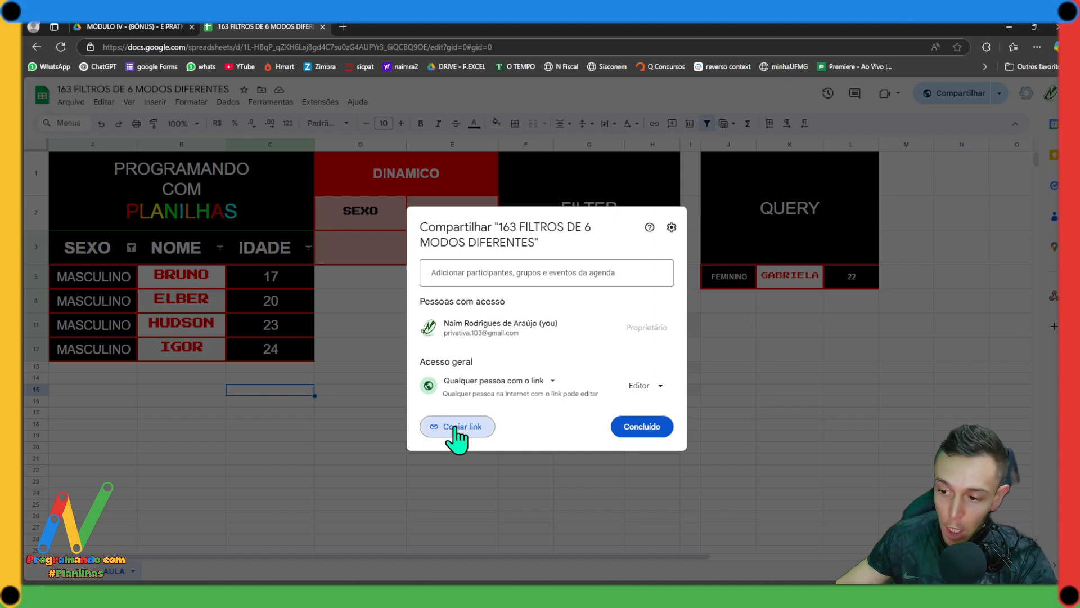
left_click(642, 428)
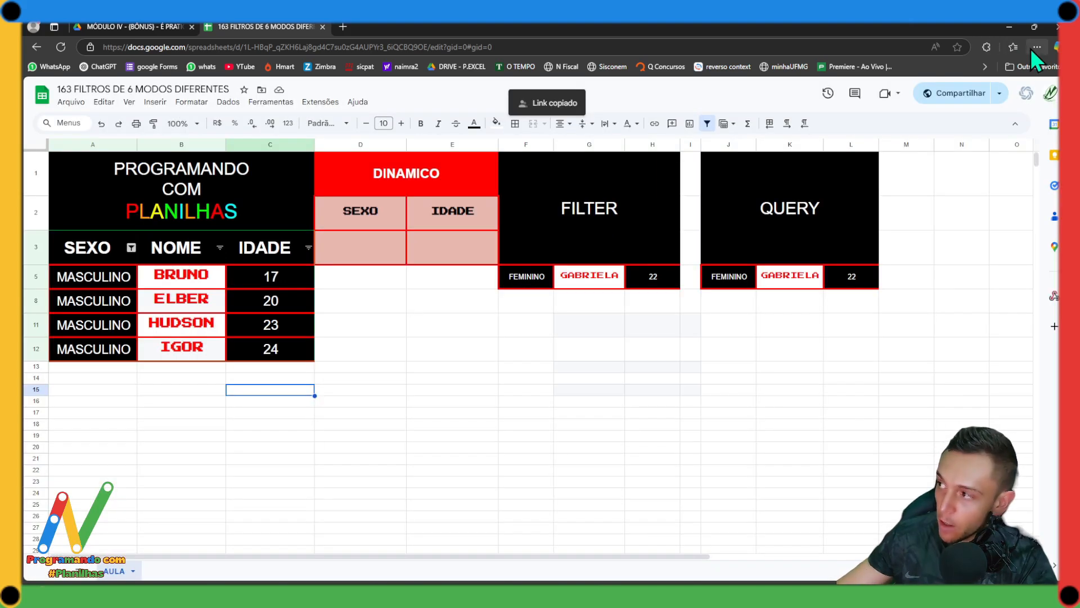
Load the copied sharing link in a new InPrivate browser window and float that window over the original spreadsheet
left_click(1031, 48)
left_click(885, 101)
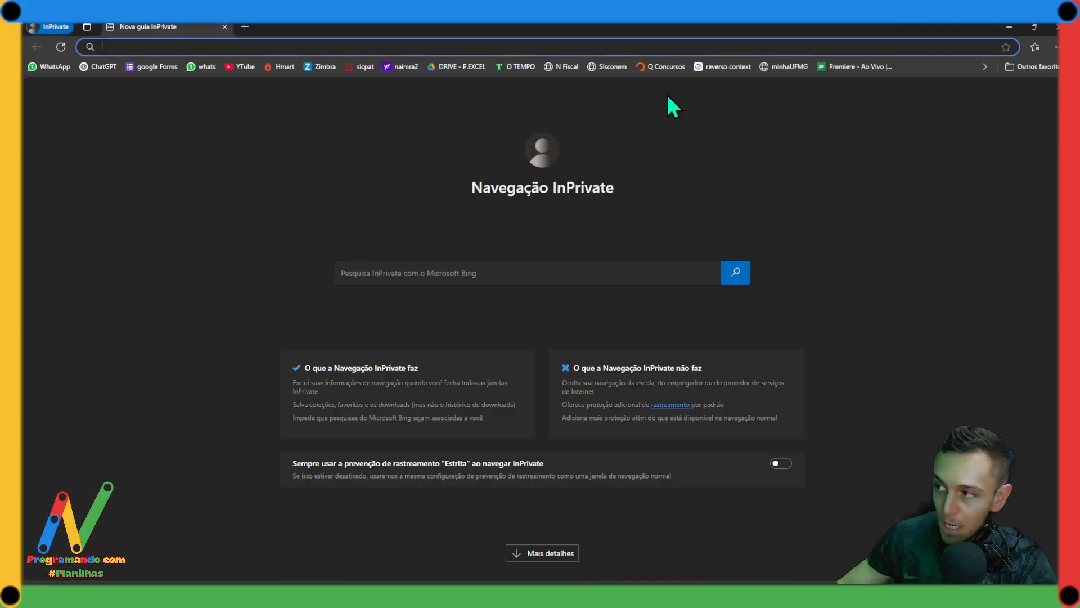
key("ctrl+v")
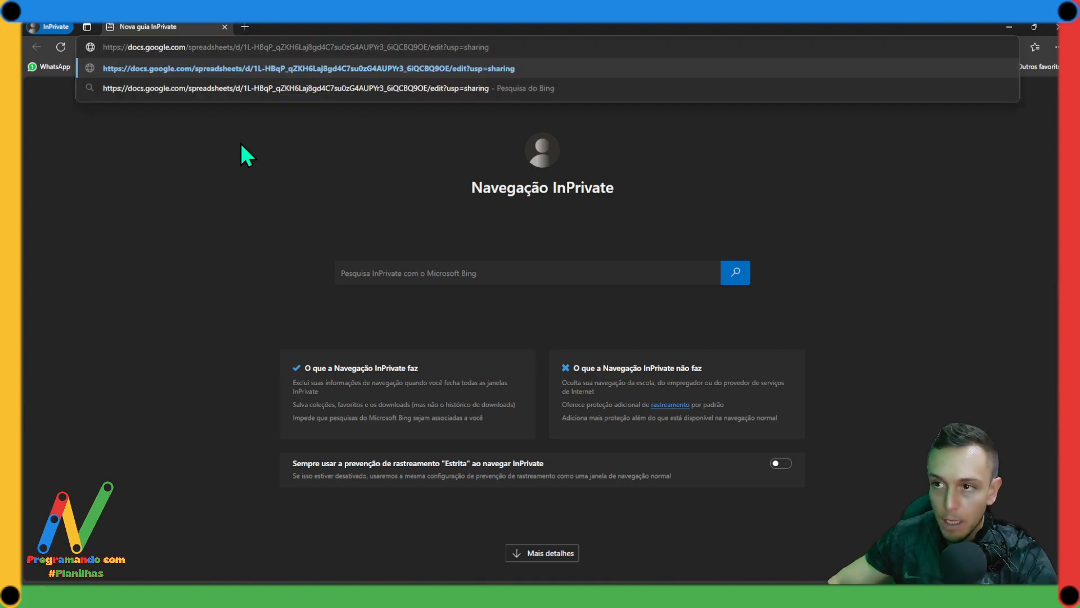
key("Return")
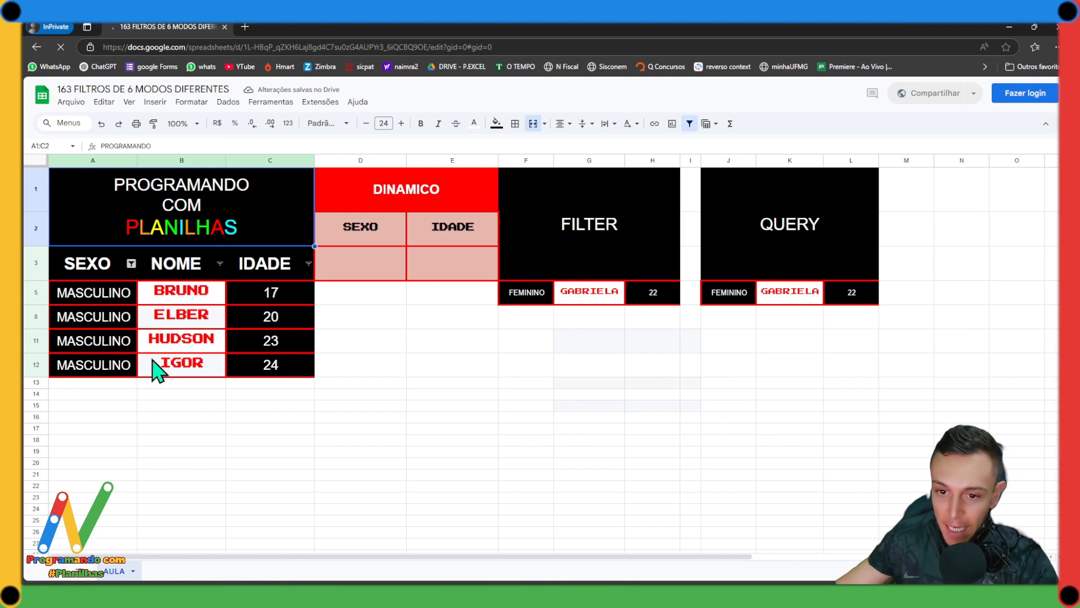
left_click_drag(277, 29, 630, 146)
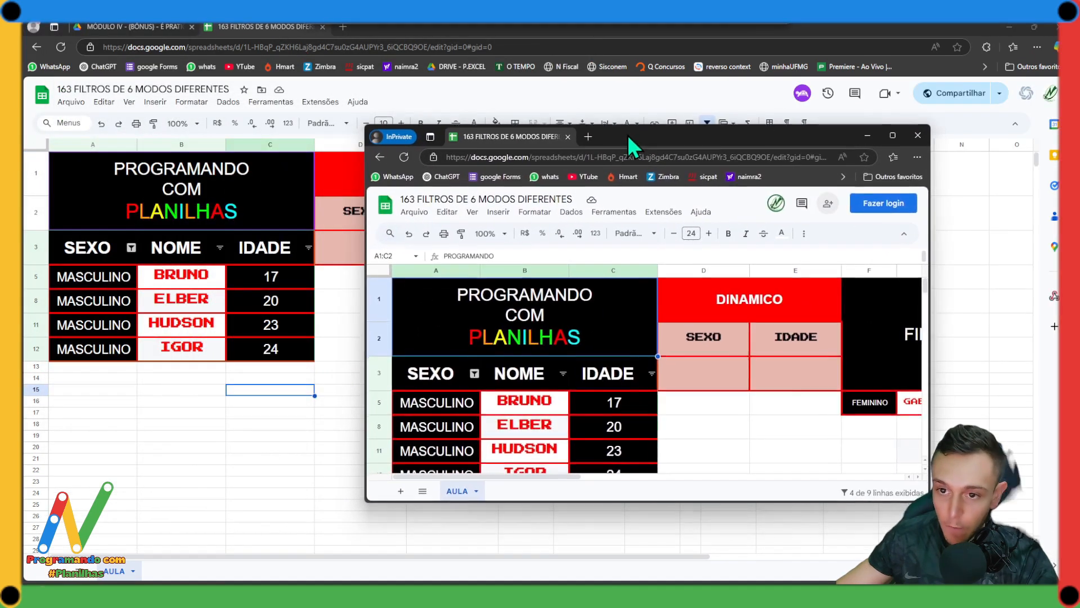
In the original window, change the SEXO column filter to show FEMININO and exclude MASCULINO
left_click(132, 248)
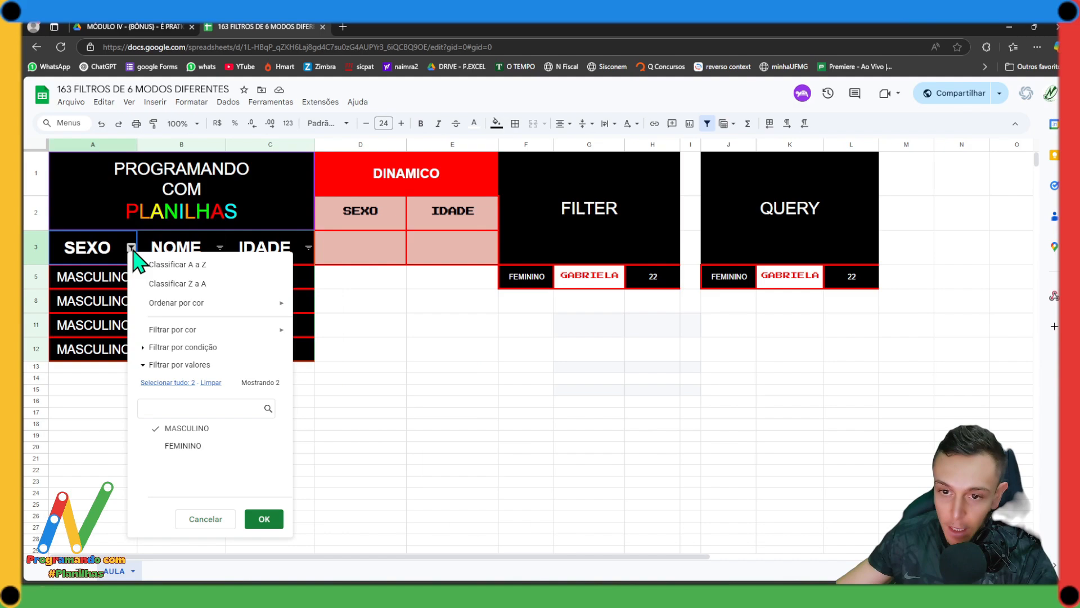
left_click(177, 446)
left_click(170, 430)
left_click(263, 519)
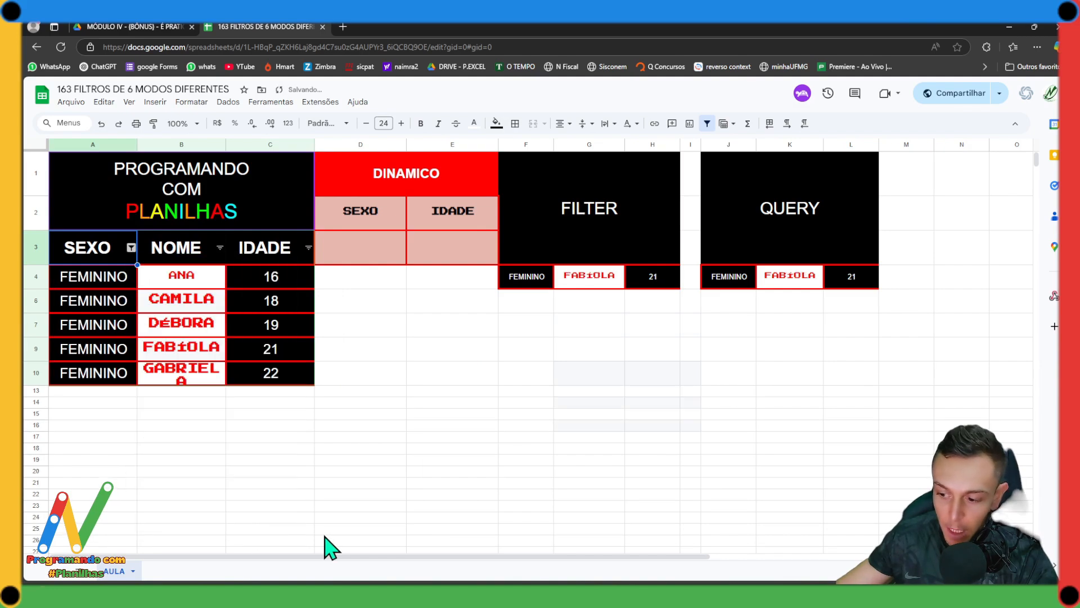
Examine the filtered table in the InPrivate window to see whether the filter change reaches other viewers
mouse_move(619, 590)
left_click(656, 563)
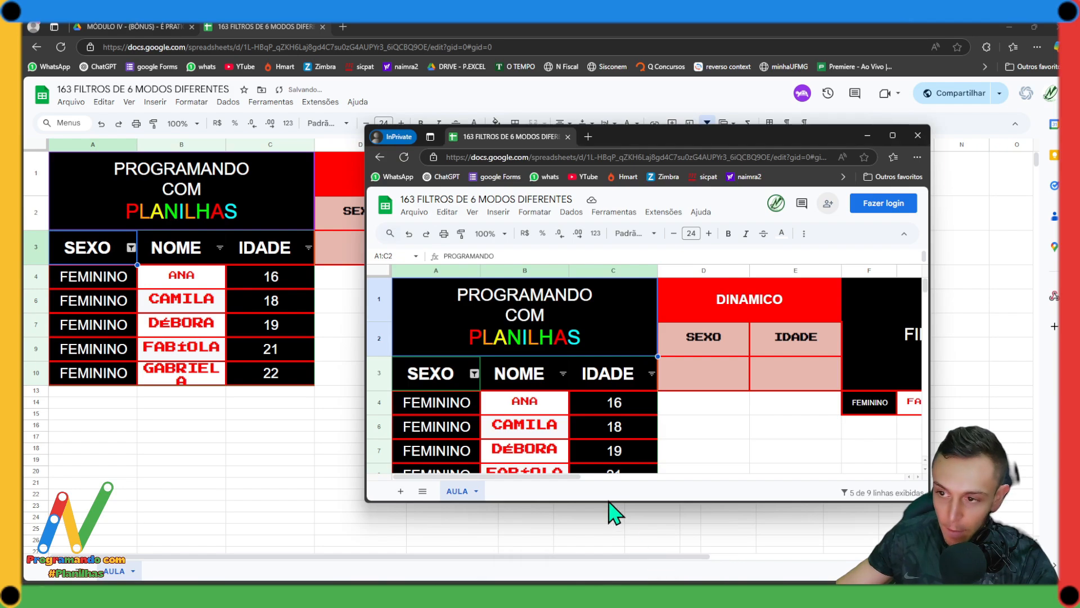
scroll(478, 434, "down", 2)
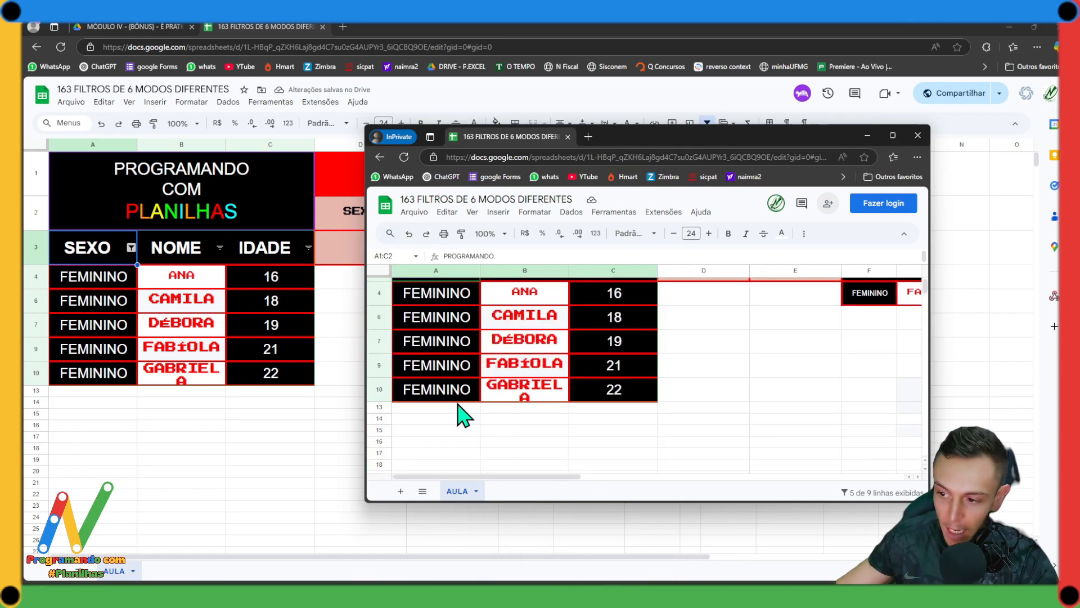
scroll(506, 411, "up", 1)
scroll(554, 411, "down", 1)
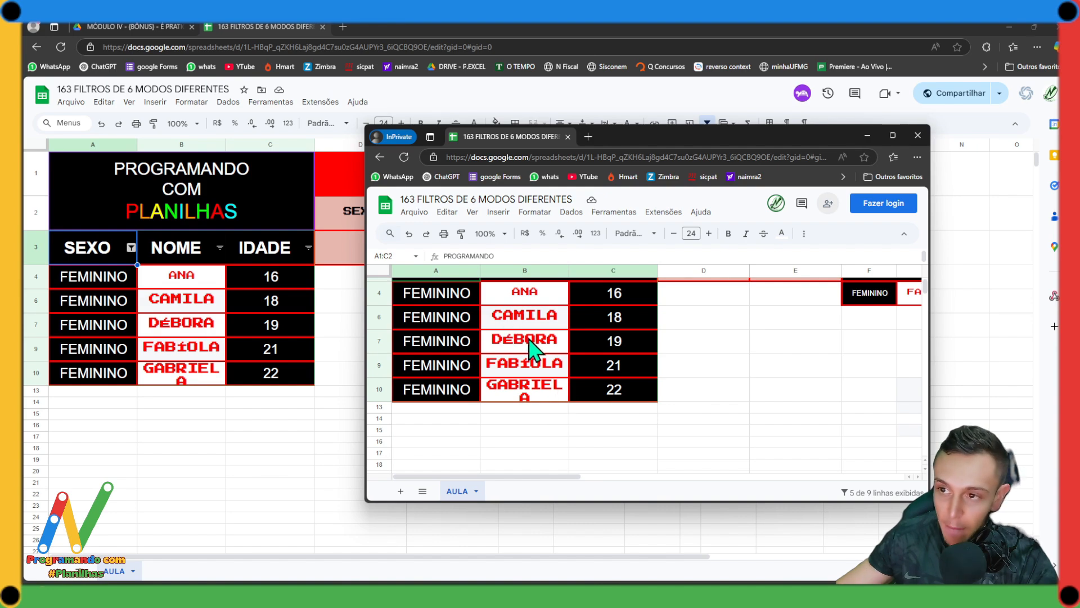
scroll(573, 382, "up", 1)
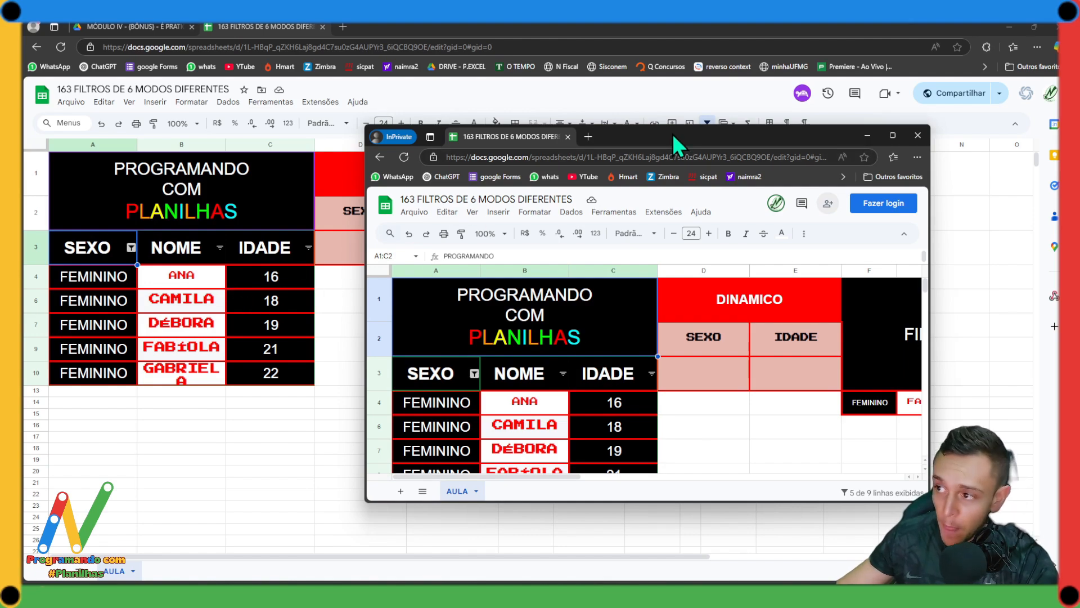
Return to the original spreadsheet window and remove the basic filter from the SEXO, NOME and IDADE headers
key("alt+Tab")
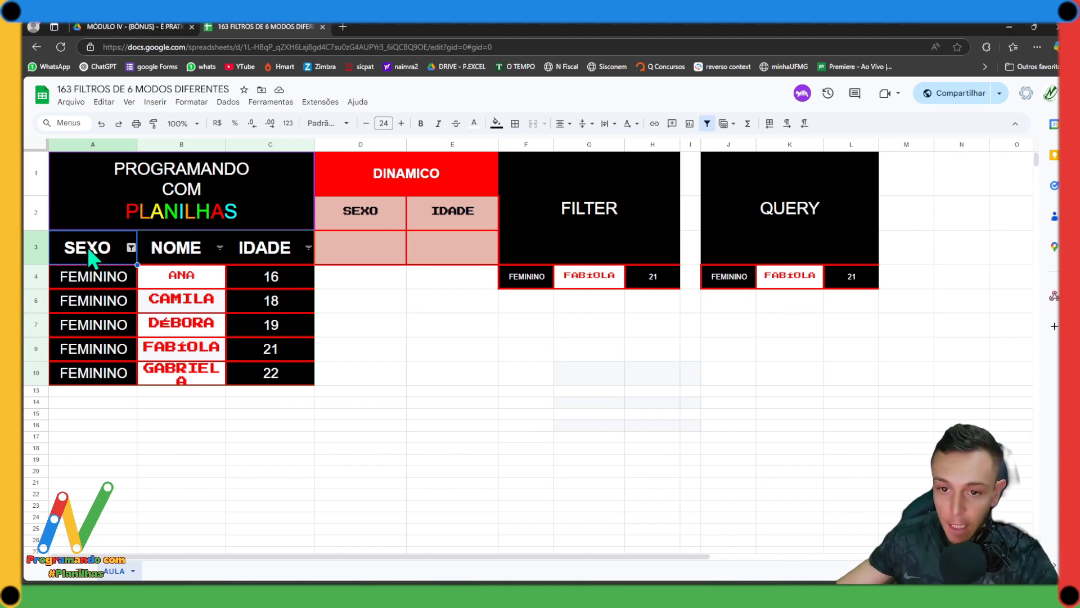
left_click_drag(152, 251, 261, 256)
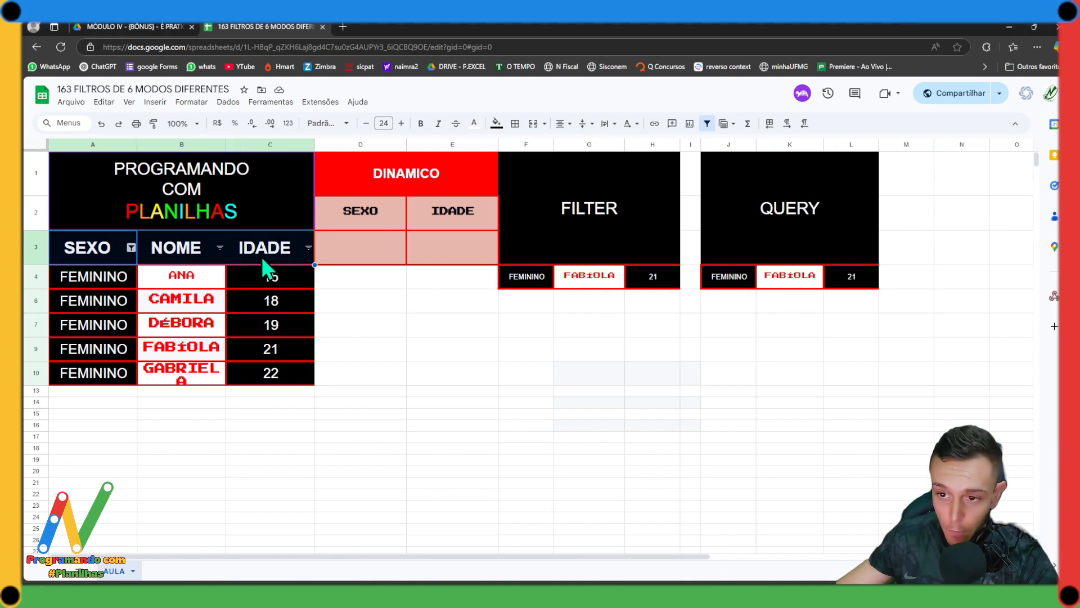
left_click(707, 123)
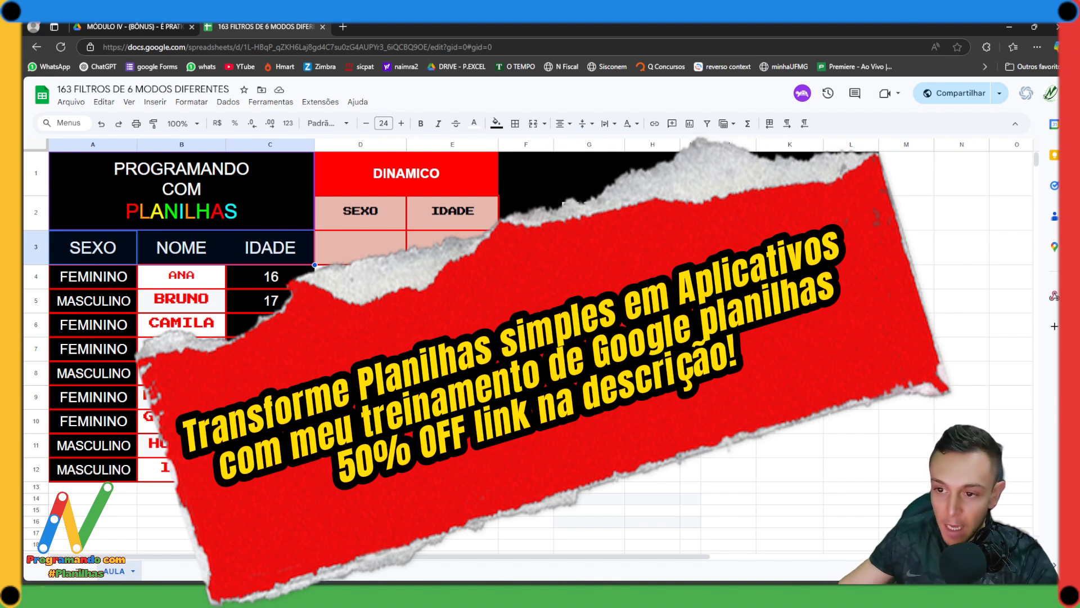
left_click(370, 329)
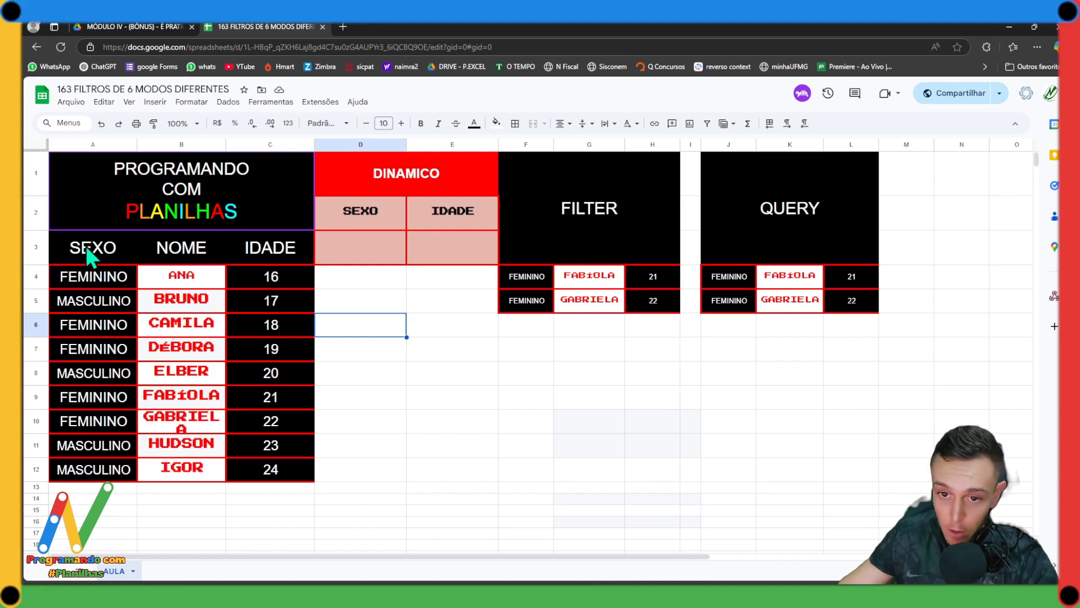
Add a filter control to the sheet with the SEXO, NOME and IDADE header cells selected
left_click_drag(86, 246, 241, 244)
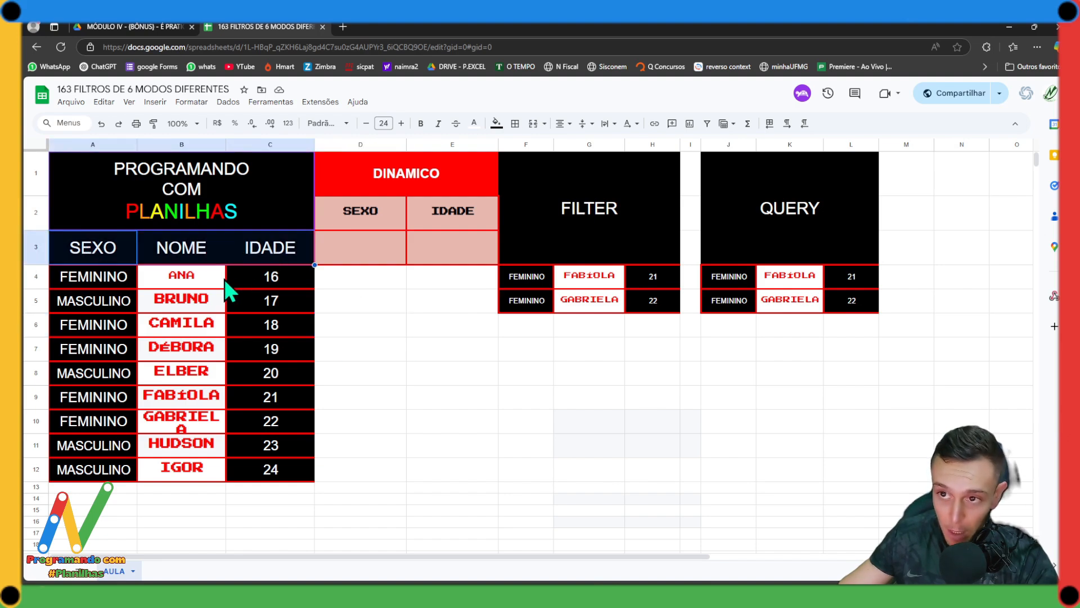
left_click(228, 103)
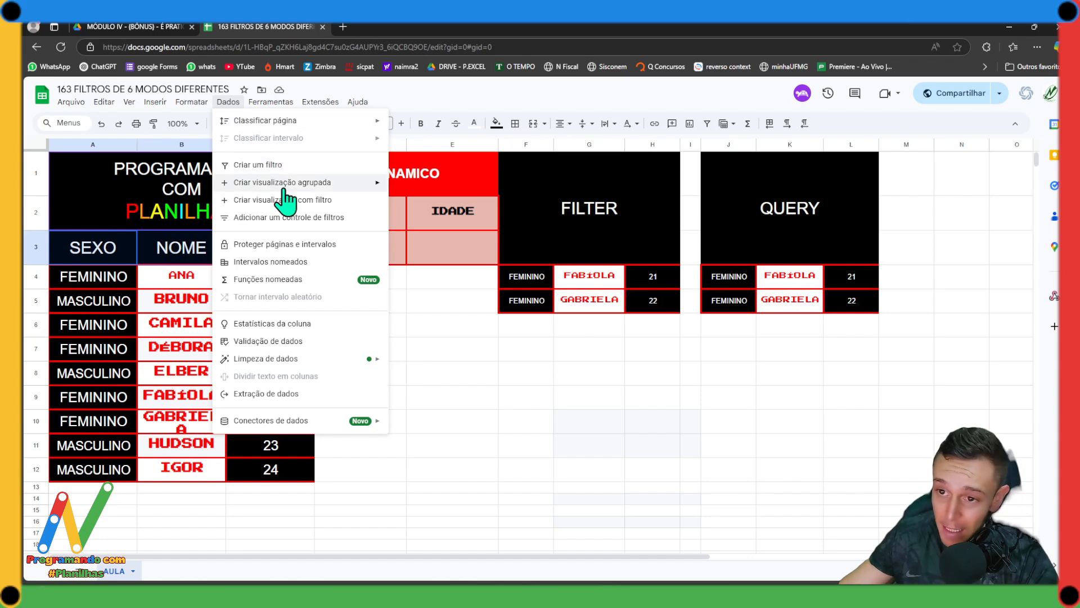
mouse_move(283, 185)
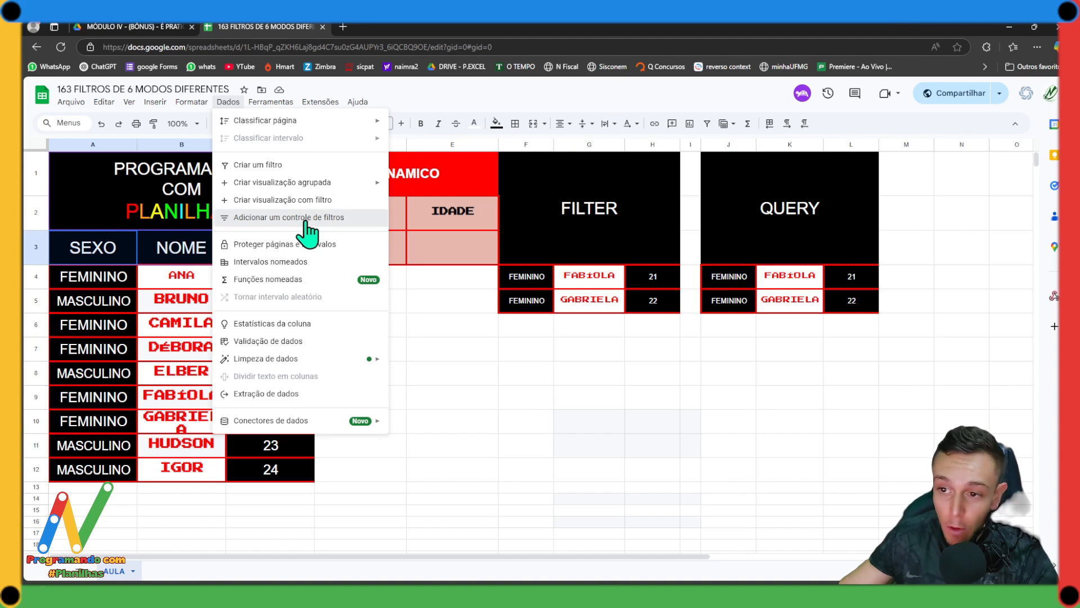
left_click(308, 222)
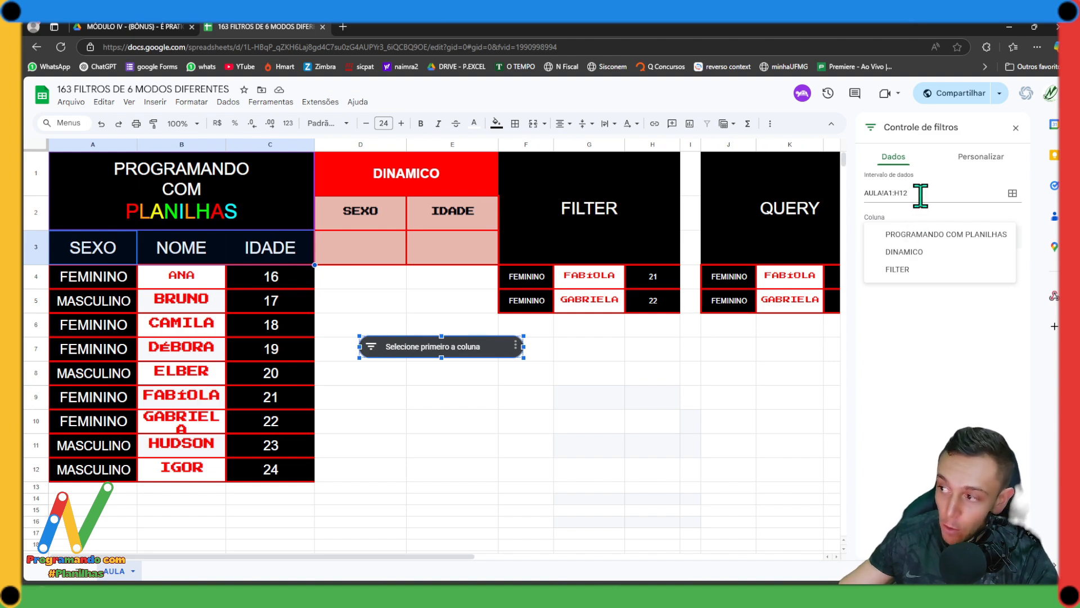
Set the filter control's data range to AULA!A3:C so it covers the table from the header row down
left_click(1012, 193)
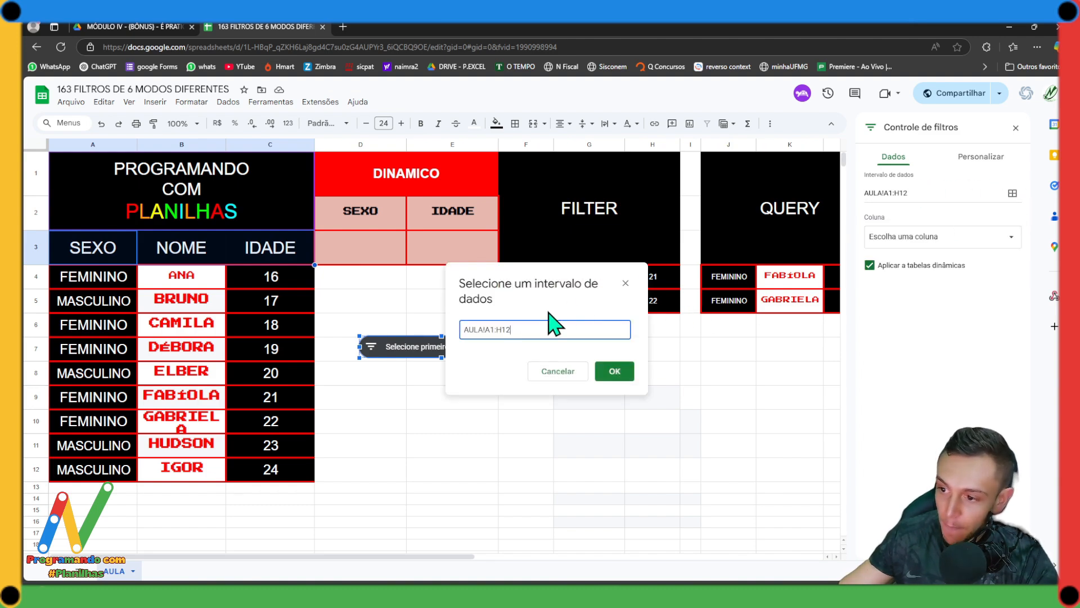
left_click_drag(76, 256, 292, 484)
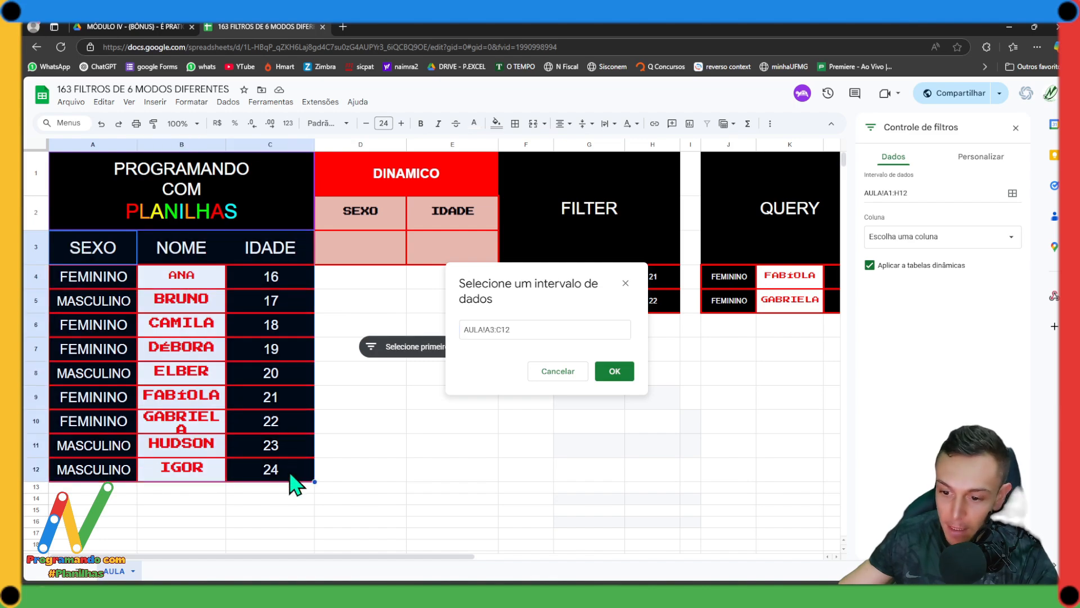
left_click(518, 336)
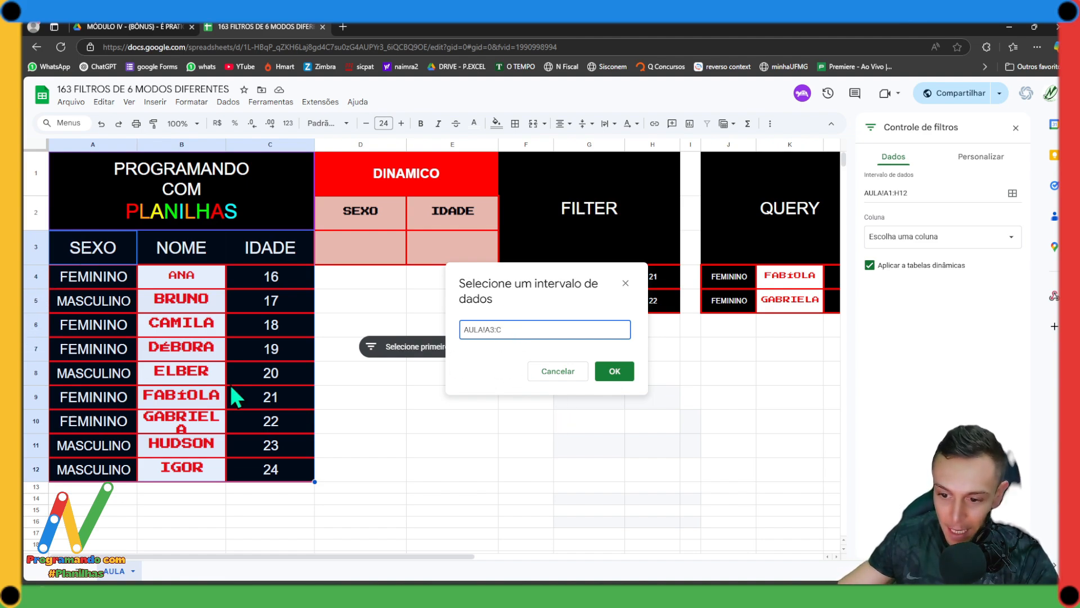
left_click(615, 373)
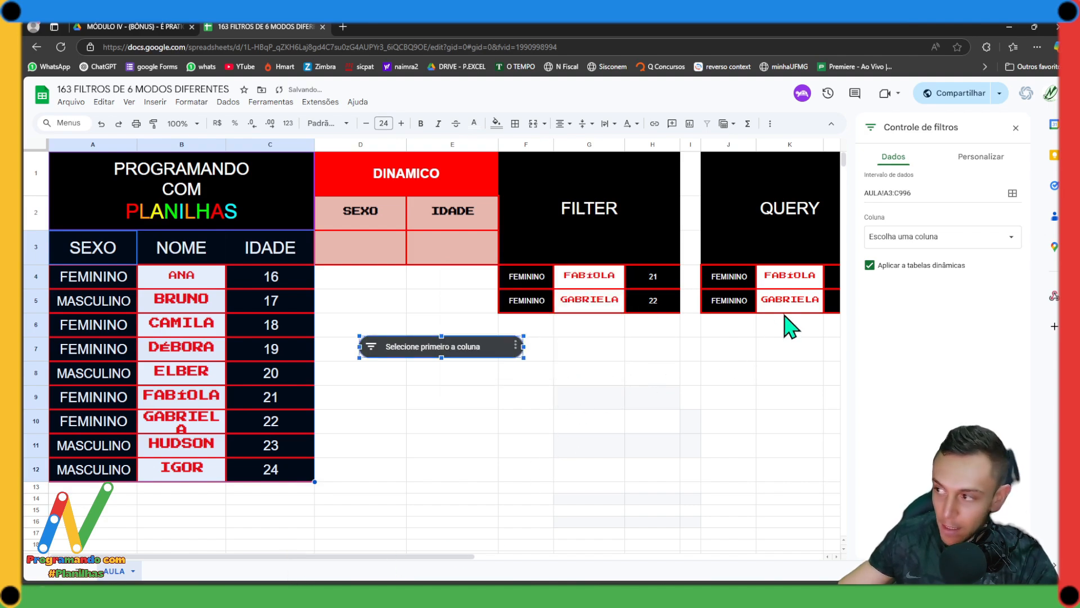
Try IDADE as the filter control's column and look through its list of filter values
left_click(904, 241)
left_click(905, 242)
left_click(898, 239)
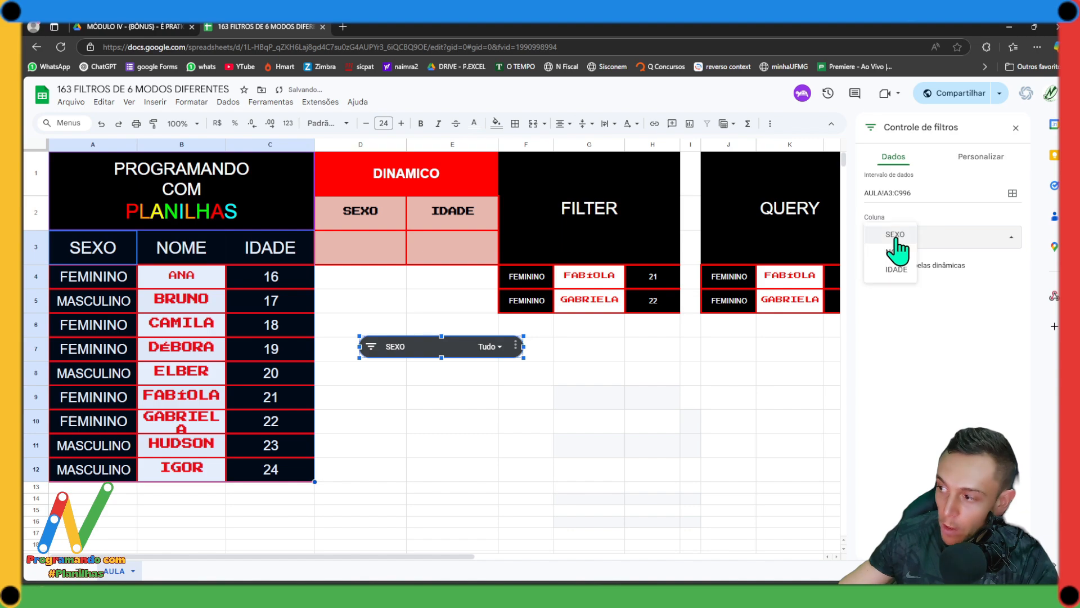
left_click(897, 270)
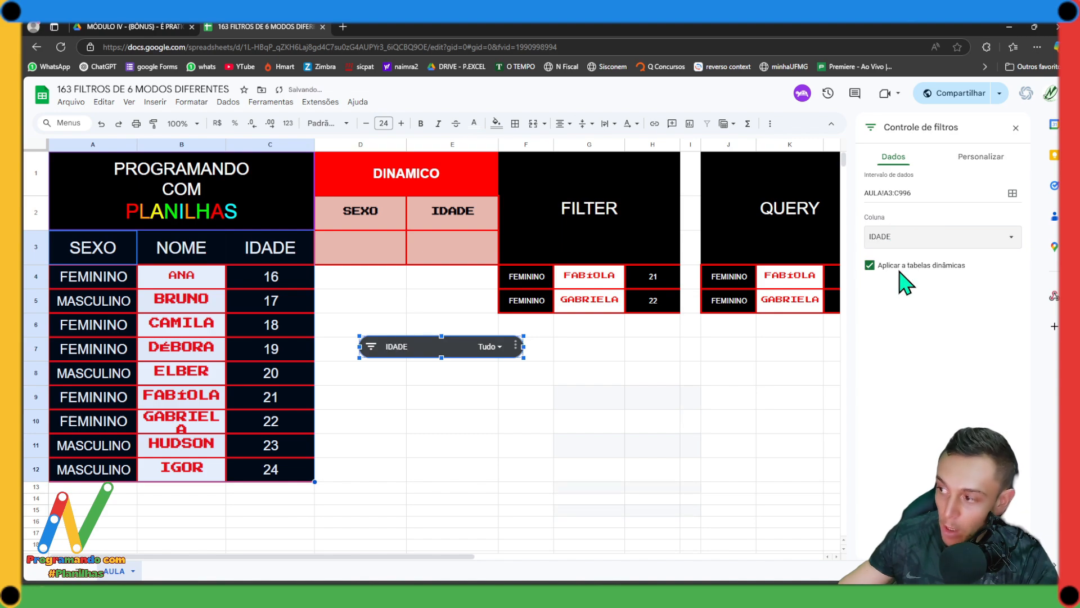
left_click(483, 349)
scroll(396, 484, "down", 3)
scroll(382, 499, "up", 3)
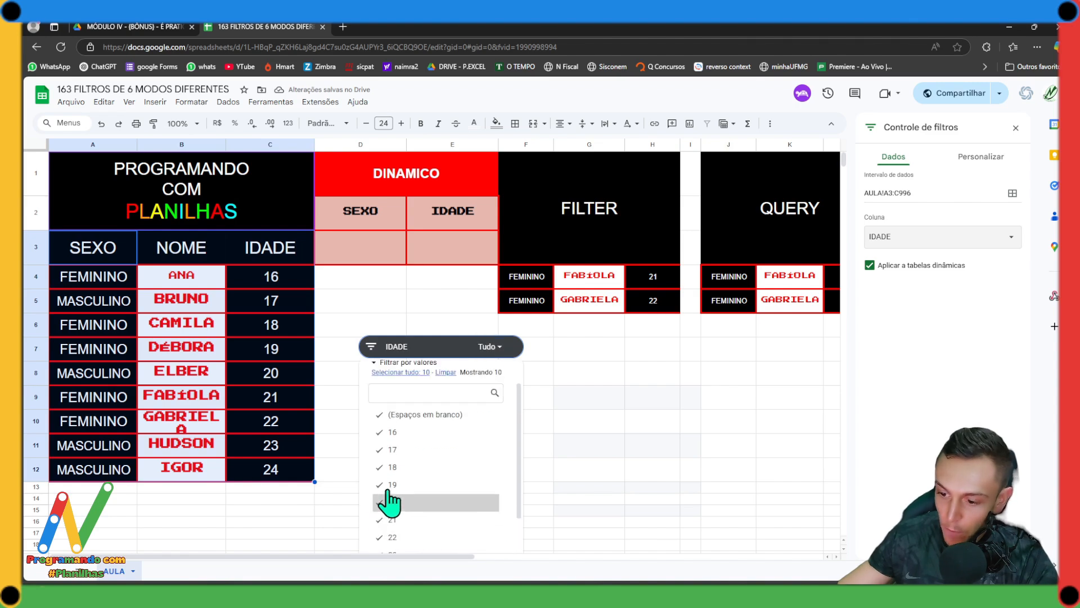
Set the filter control's column to SEXO and accept its filter with all values selected
left_click(891, 239)
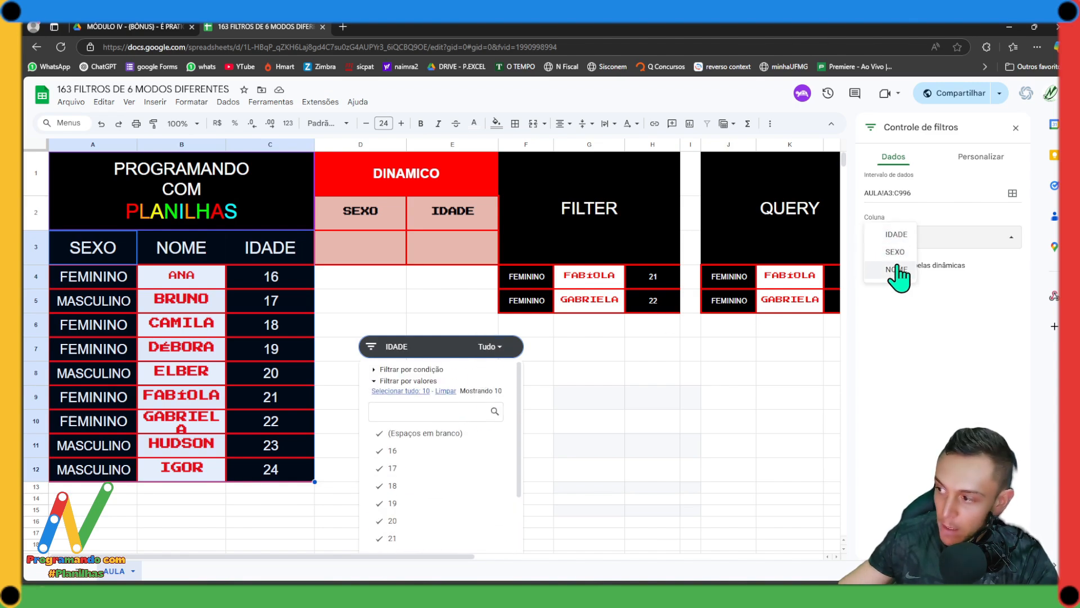
left_click(894, 253)
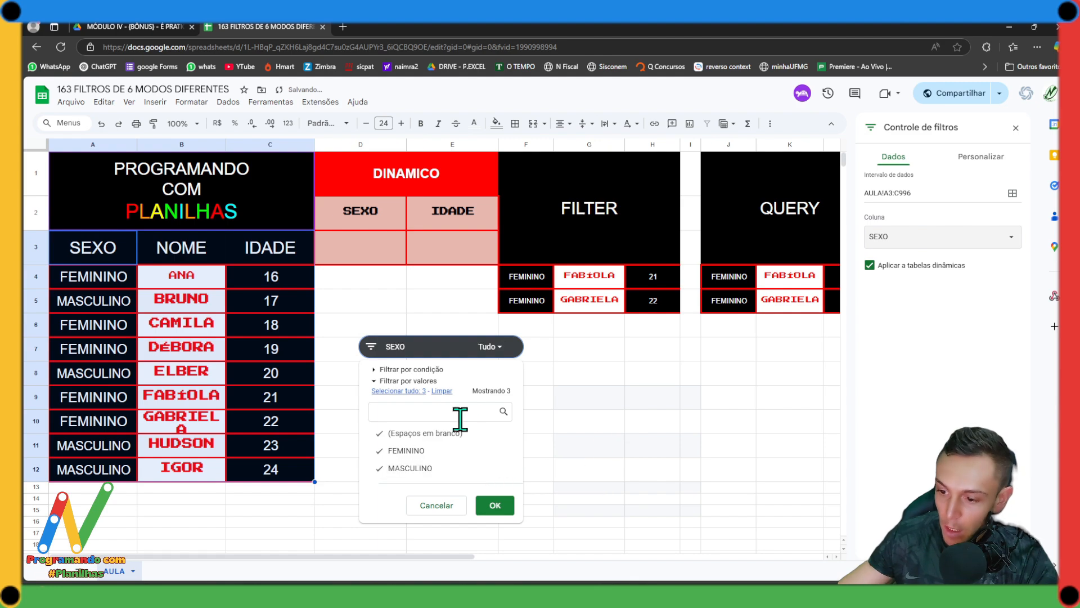
left_click(495, 506)
Style the SEXO filter control with a bold, light grey, size 24 title on a red background
left_click(978, 159)
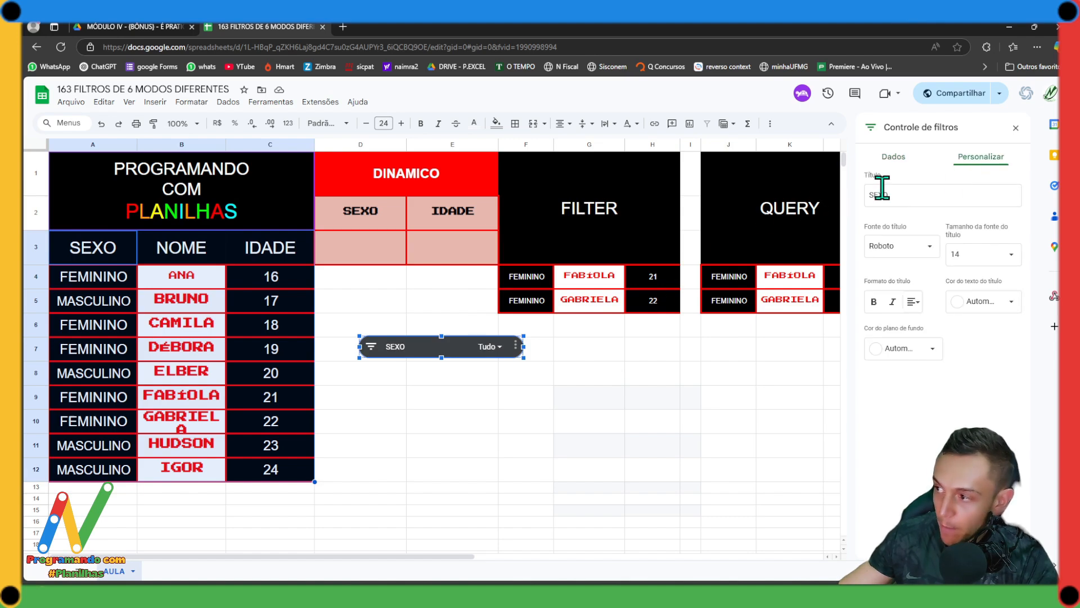
left_click(875, 302)
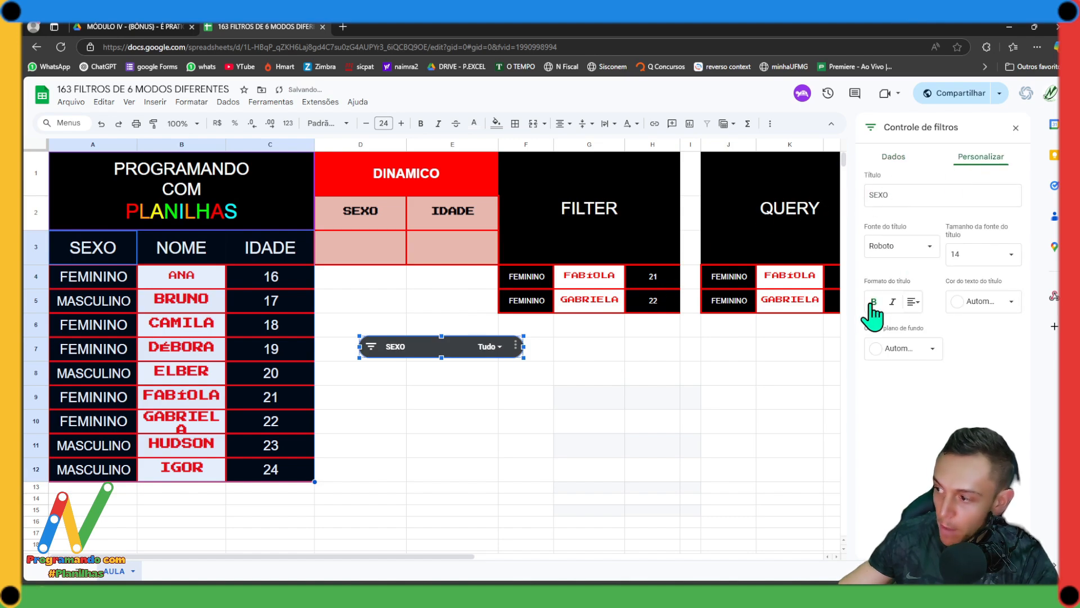
left_click(888, 348)
left_click(888, 403)
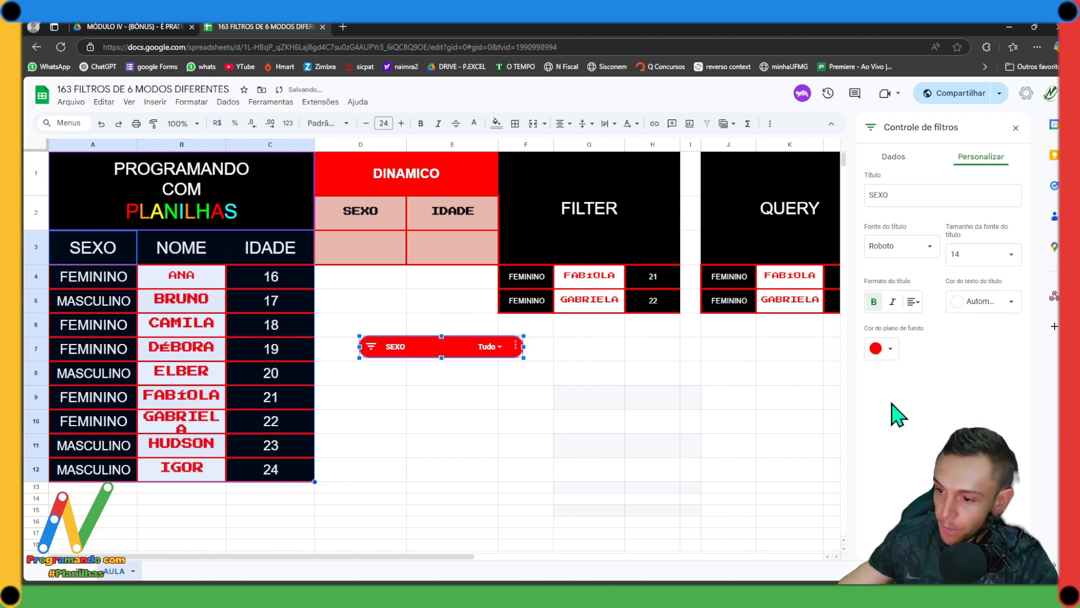
left_click(972, 307)
left_click(962, 344)
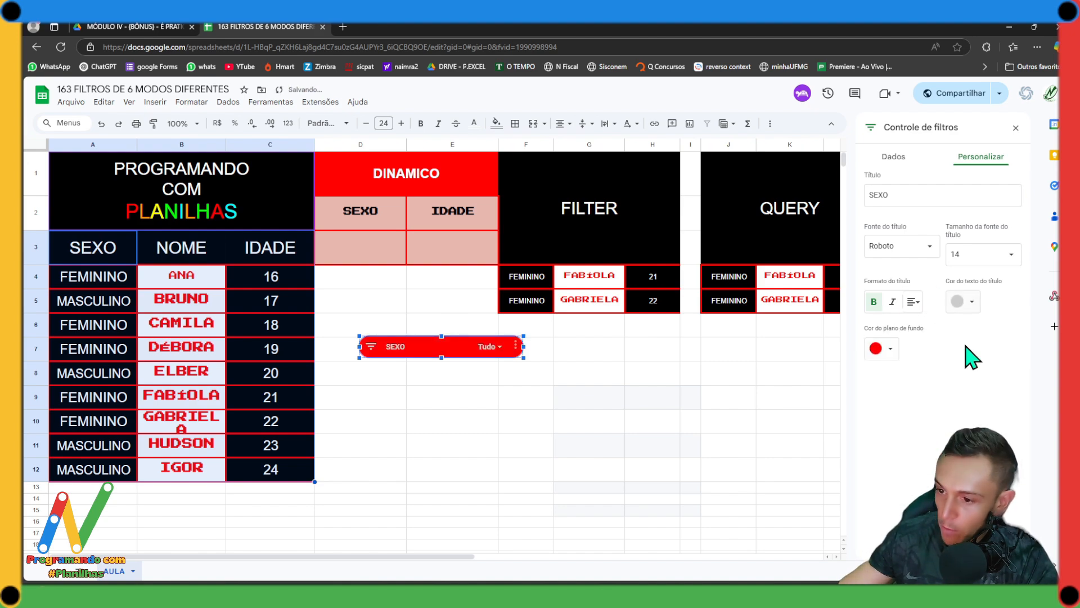
left_click(1008, 258)
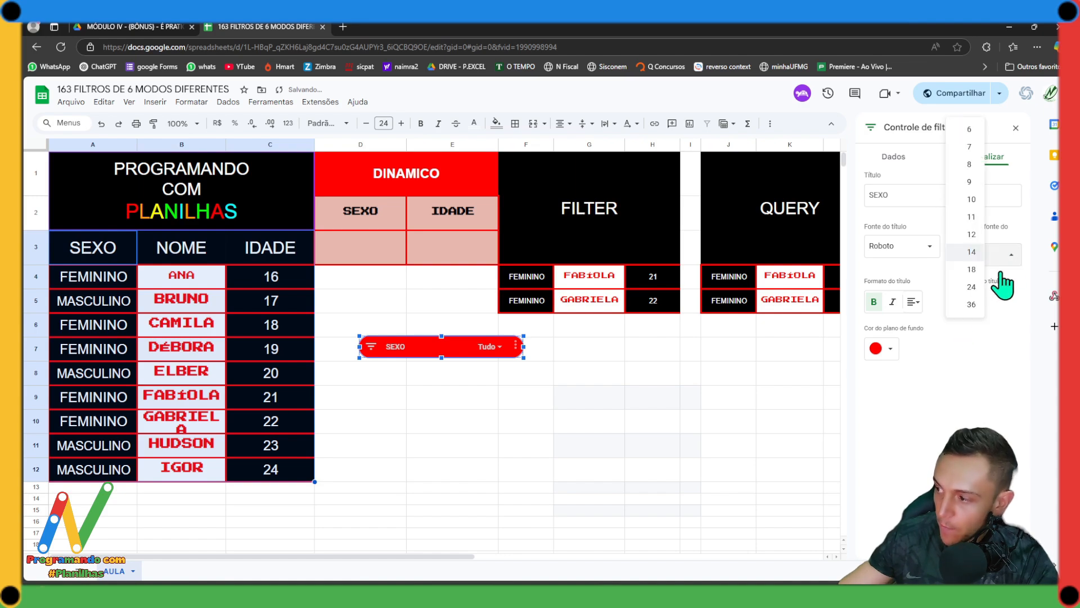
left_click(972, 286)
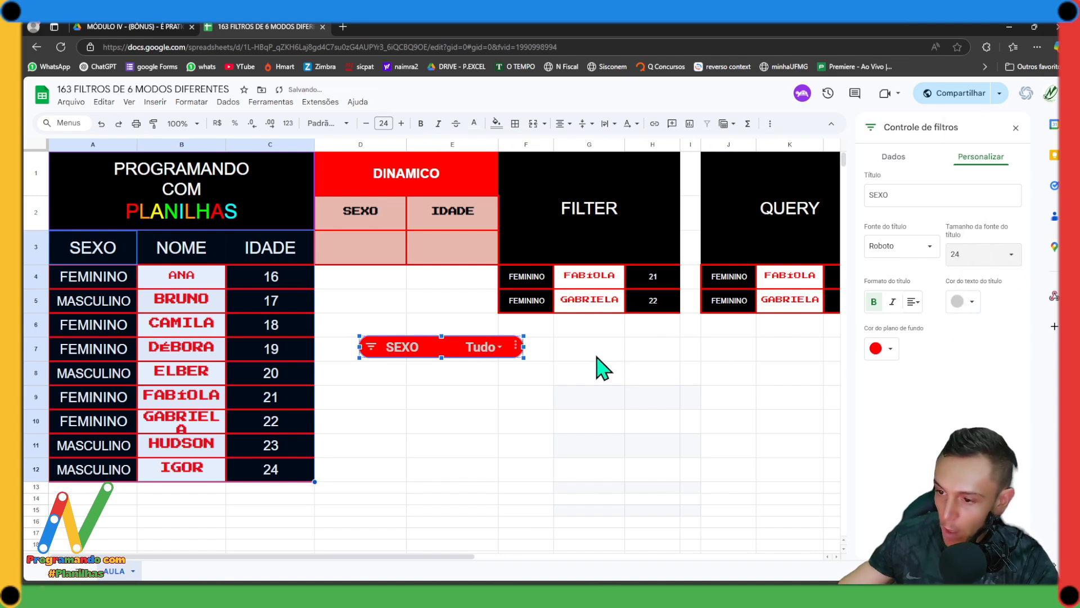
Place the SEXO filter control over the table's header row and widen it to span columns A to C
left_click_drag(445, 350, 130, 252)
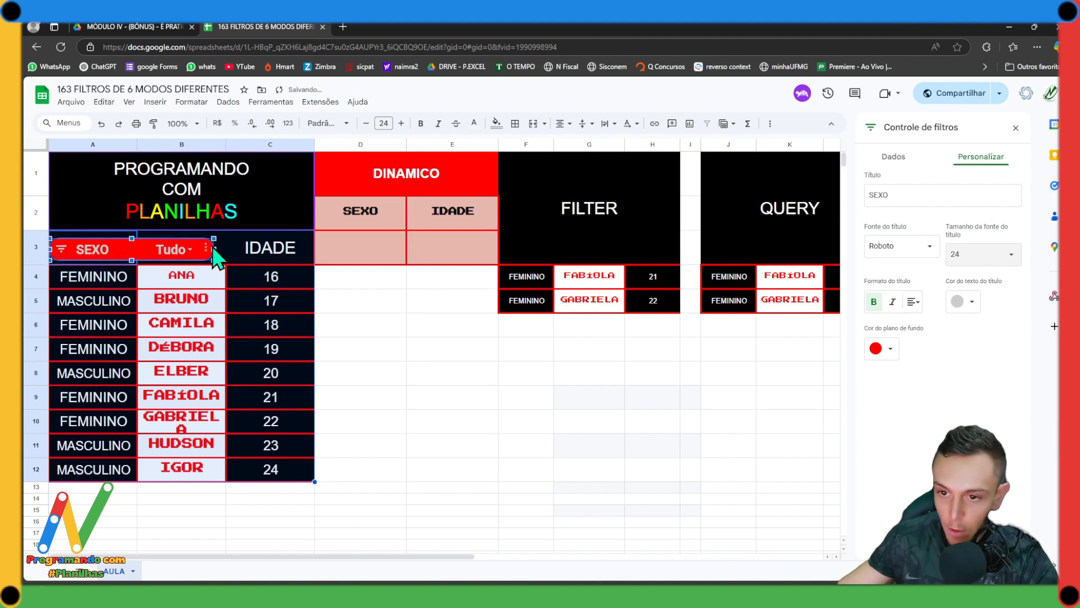
left_click_drag(213, 249, 313, 260)
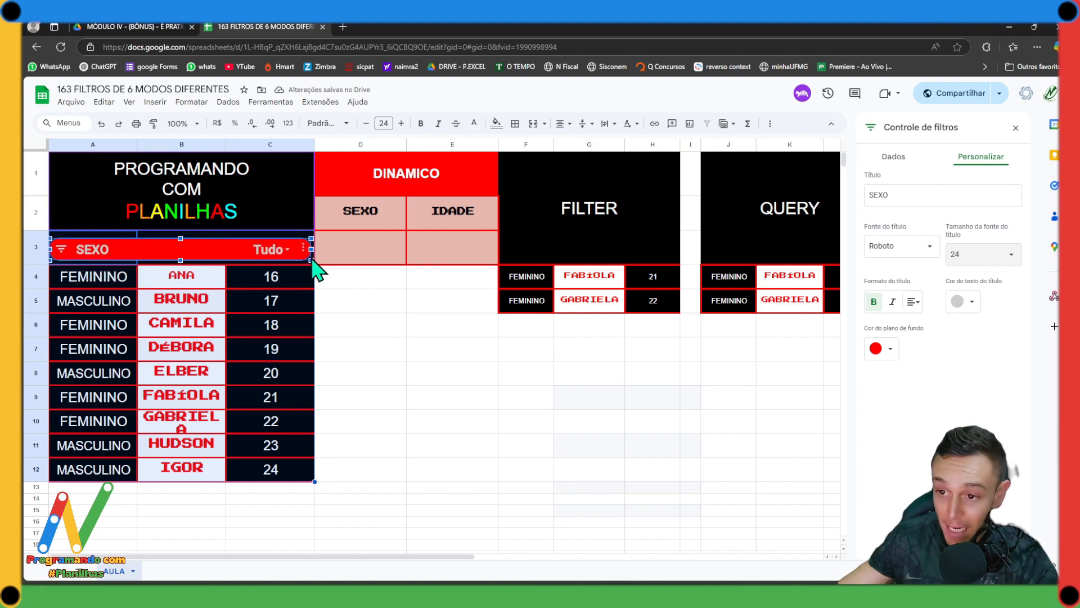
left_click_drag(182, 241, 180, 257)
left_click(195, 308)
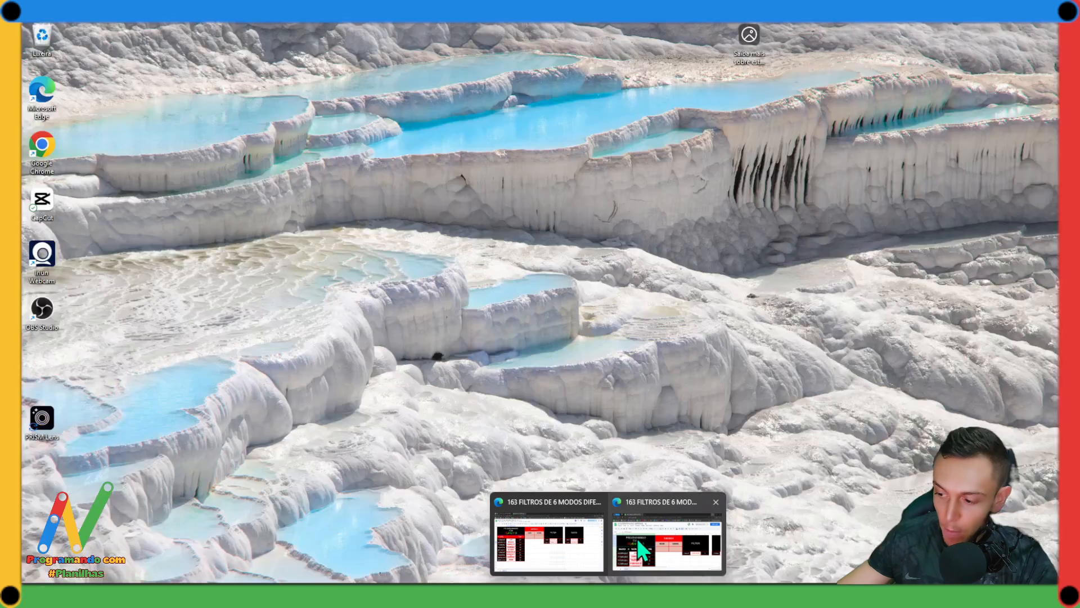
Check the filter control in the InPrivate window, and use it in the original window to exclude MASCULINO
left_click(639, 540)
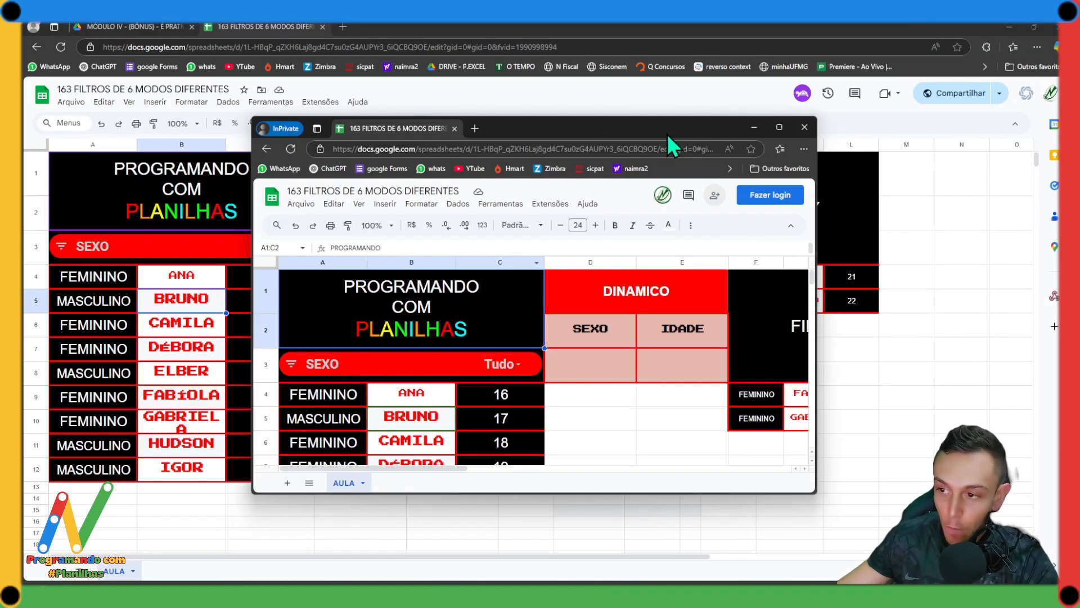
left_click(755, 128)
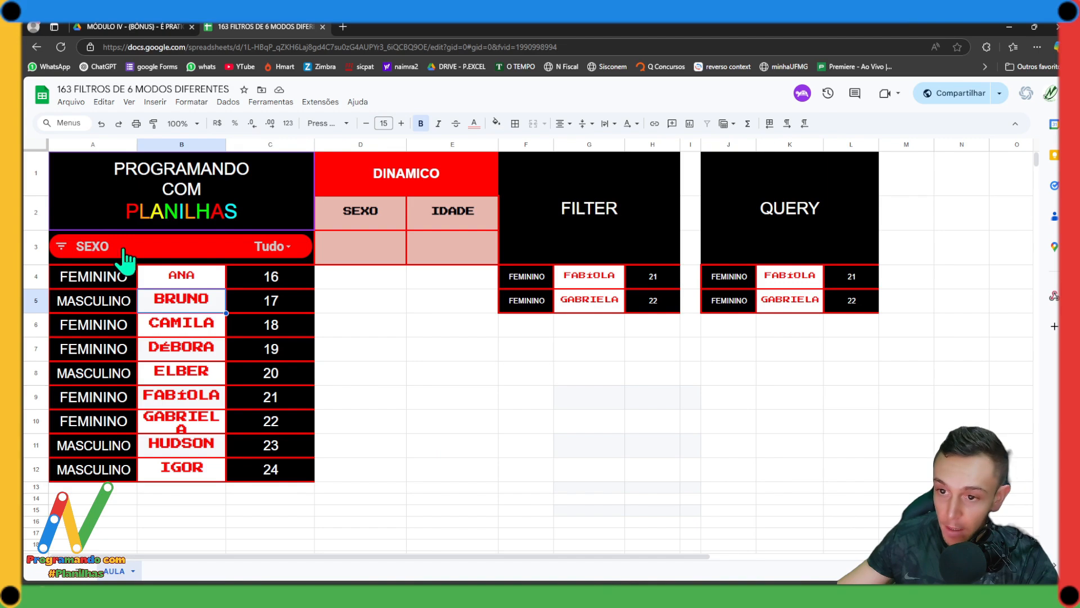
left_click(265, 247)
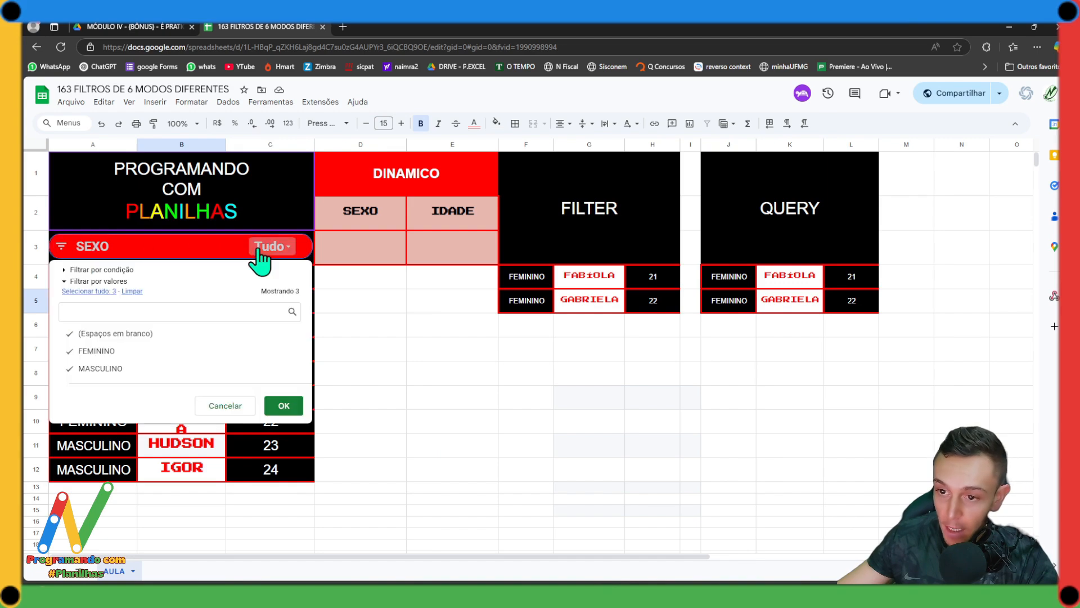
left_click(125, 370)
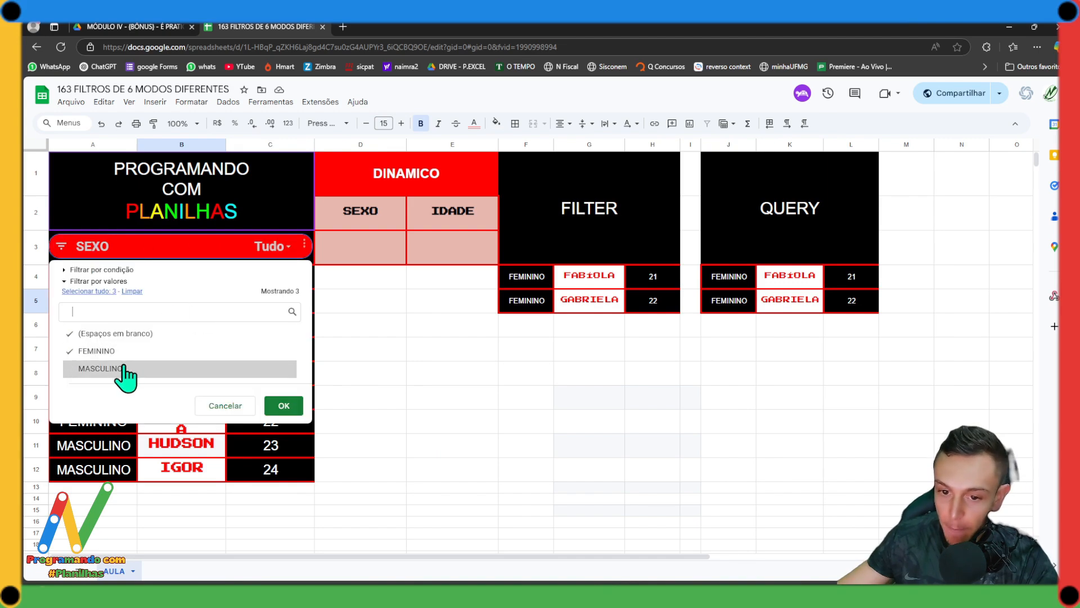
left_click(283, 406)
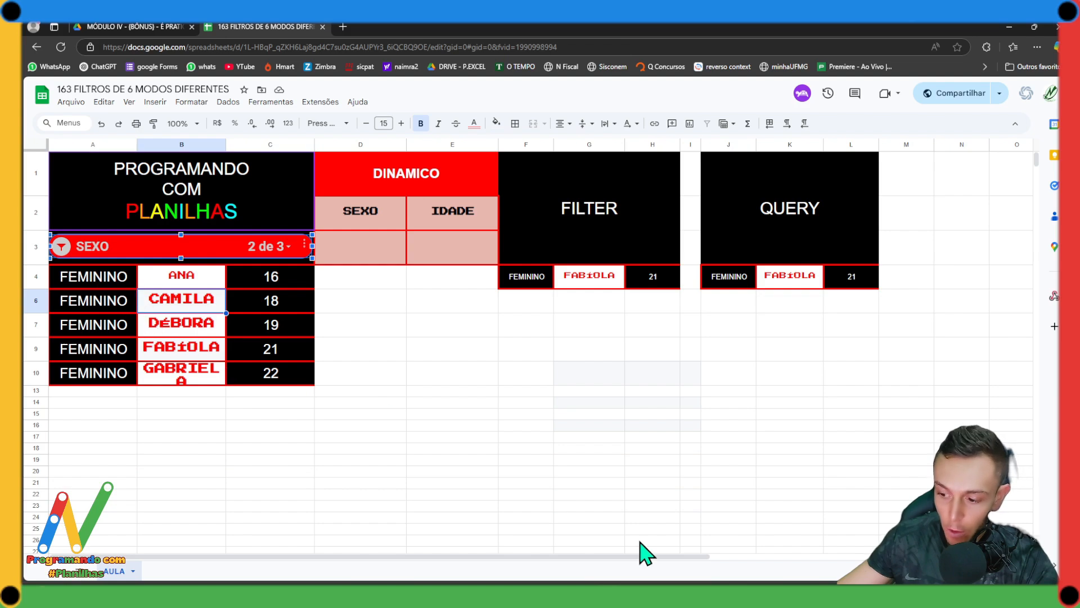
Examine the table in the InPrivate window to see whether the filter control's selection reaches other viewers
mouse_move(608, 593)
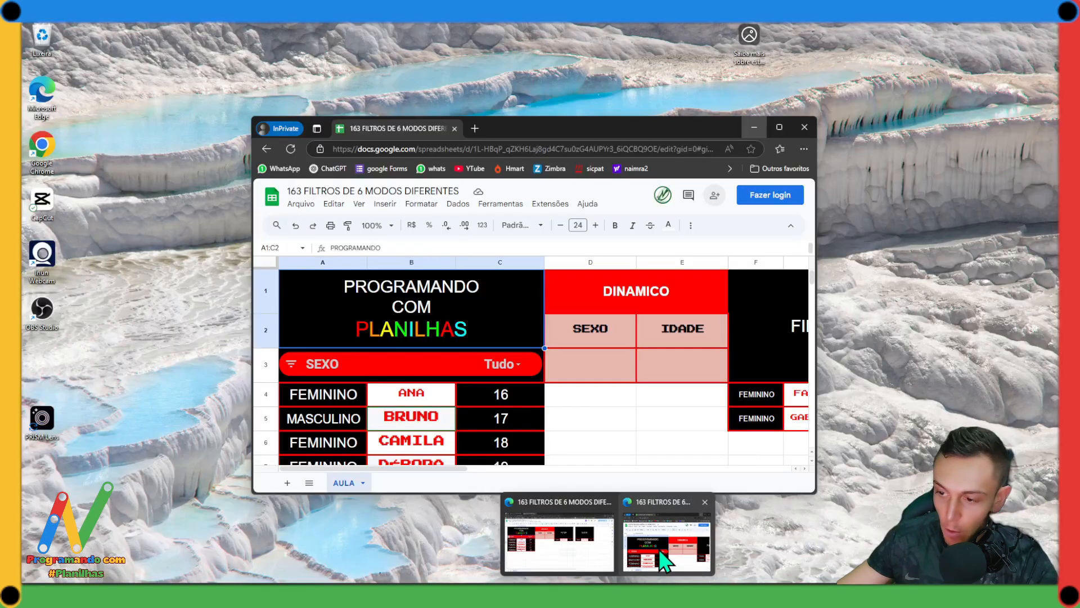
left_click(662, 561)
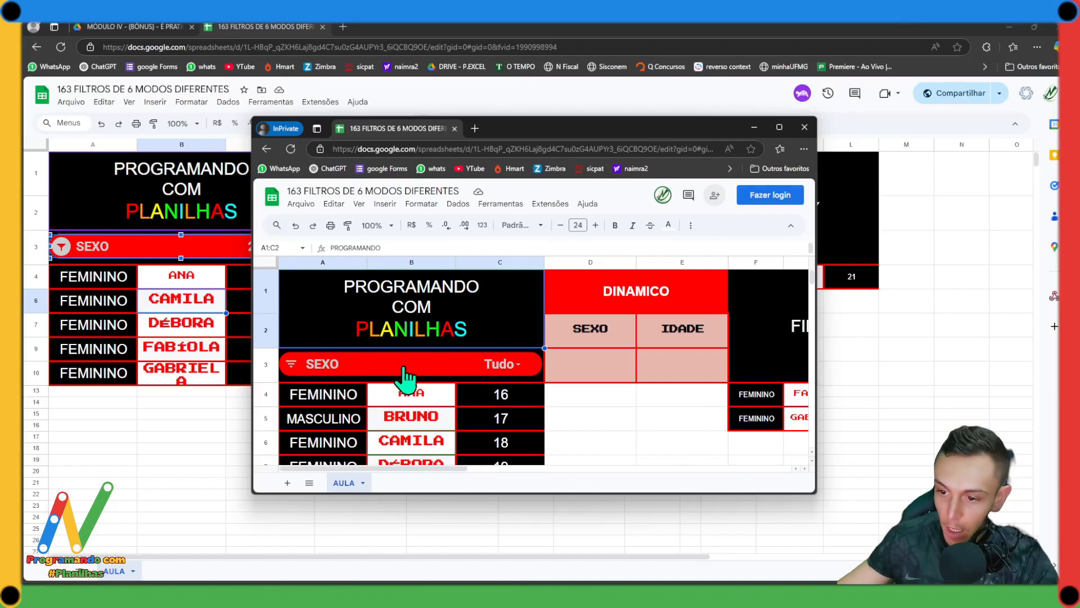
scroll(408, 380, "down", 5)
scroll(413, 388, "up", 3)
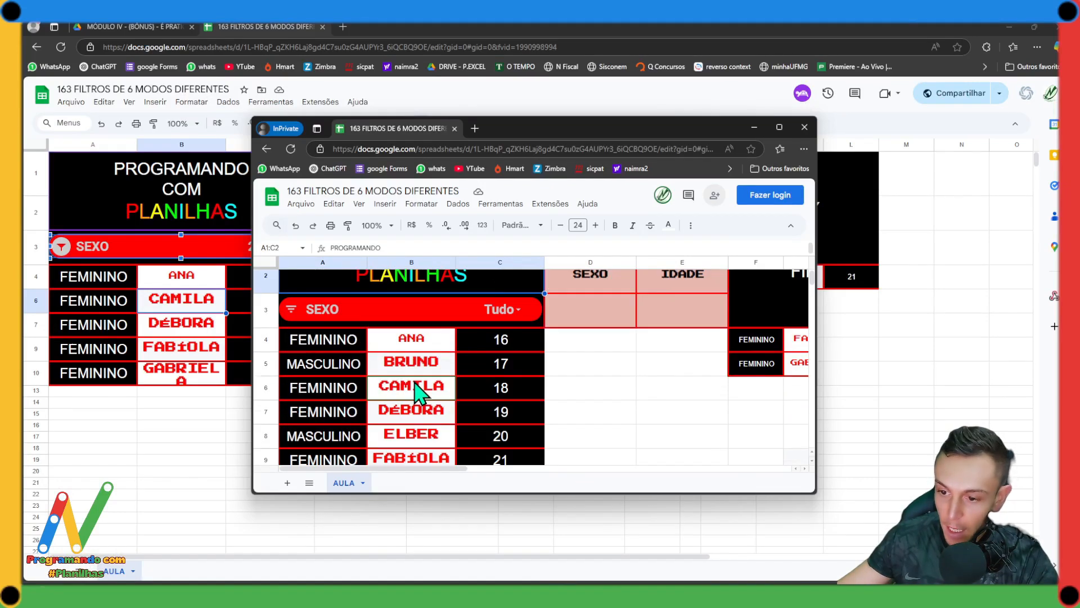
scroll(417, 394, "up", 2)
scroll(416, 399, "down", 1)
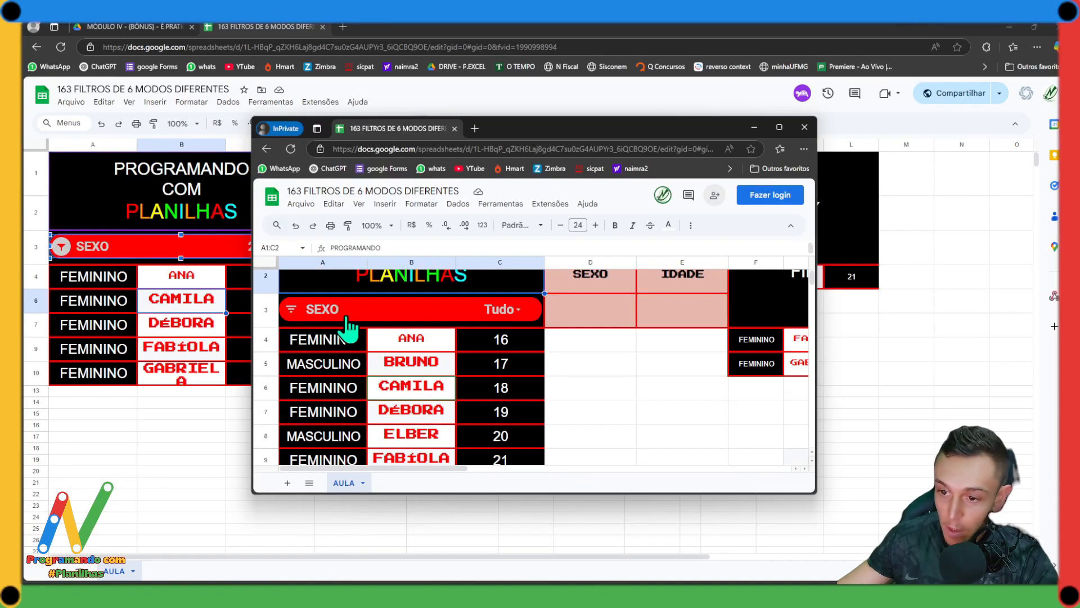
key("alt+Tab")
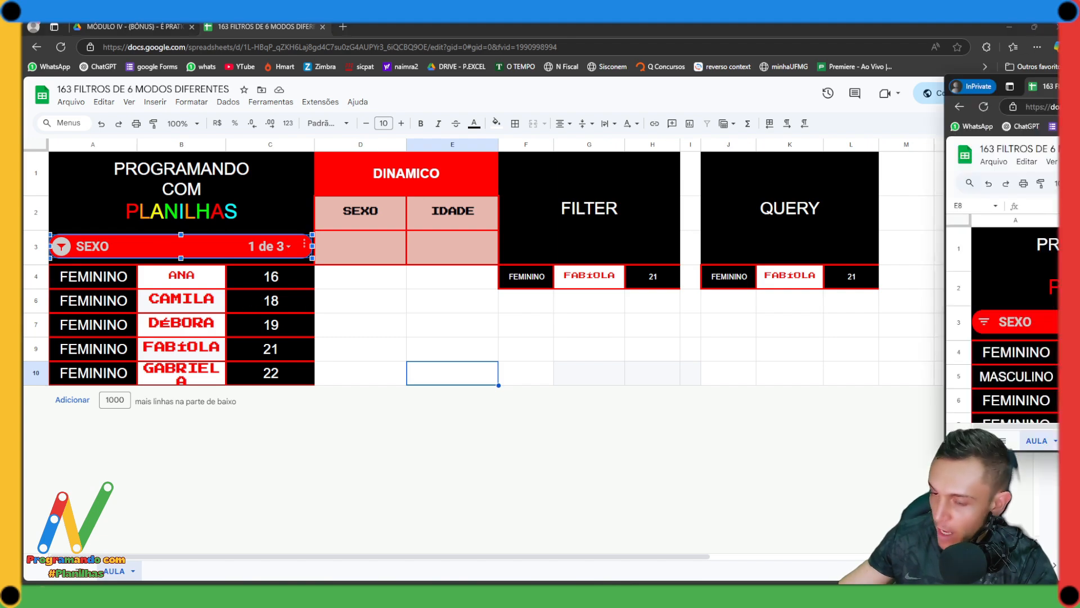
Compare the InPrivate table with the filtered original side by side, and view the SEXO control's value list in the InPrivate window
left_click_drag(1079, 96, 616, 93)
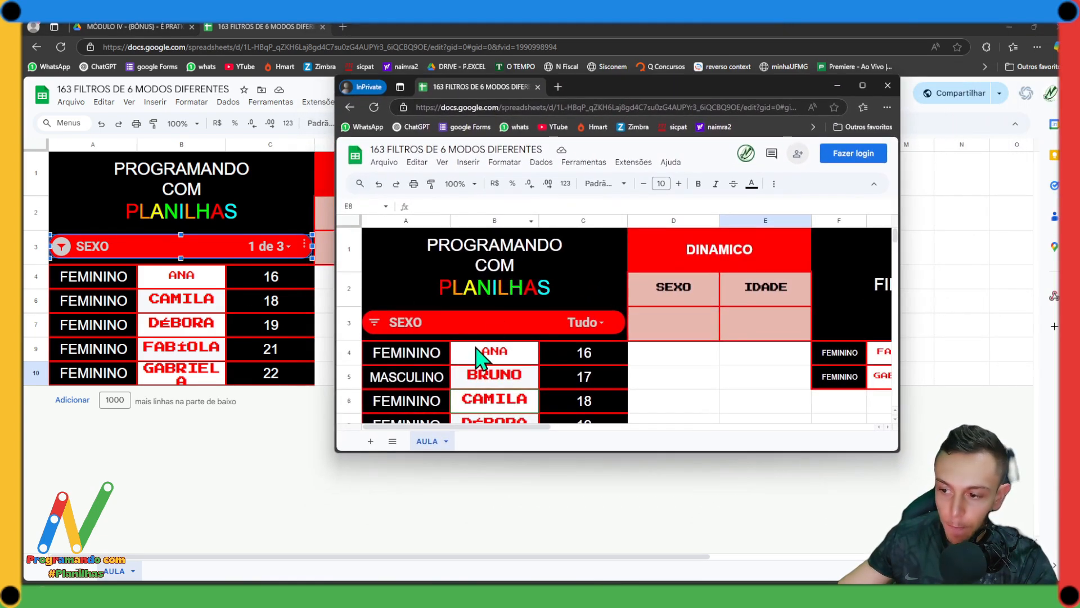
scroll(476, 358, "down", 1)
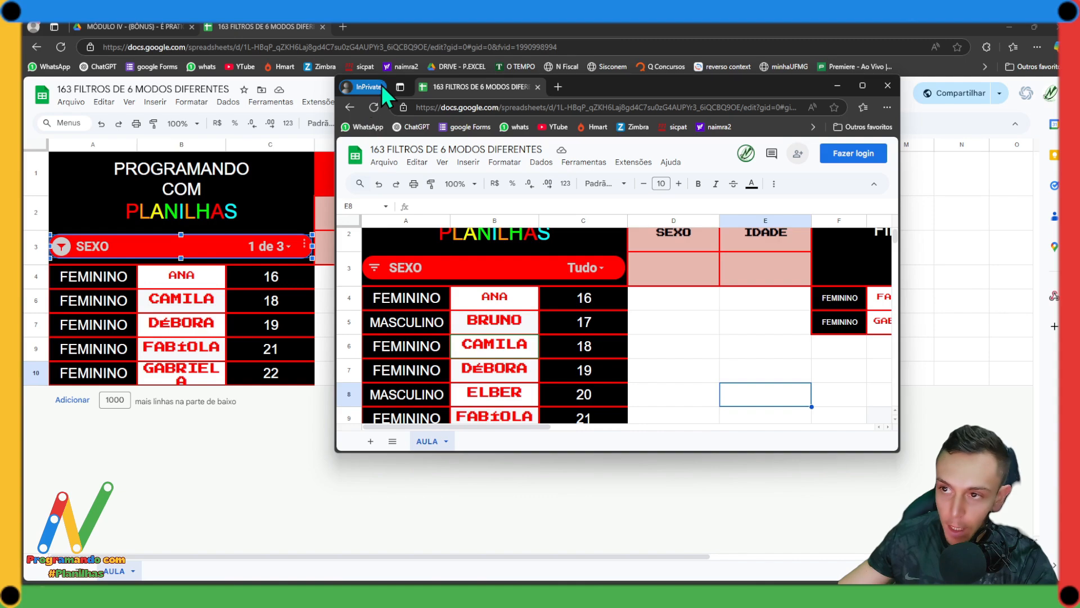
scroll(442, 332, "down", 2)
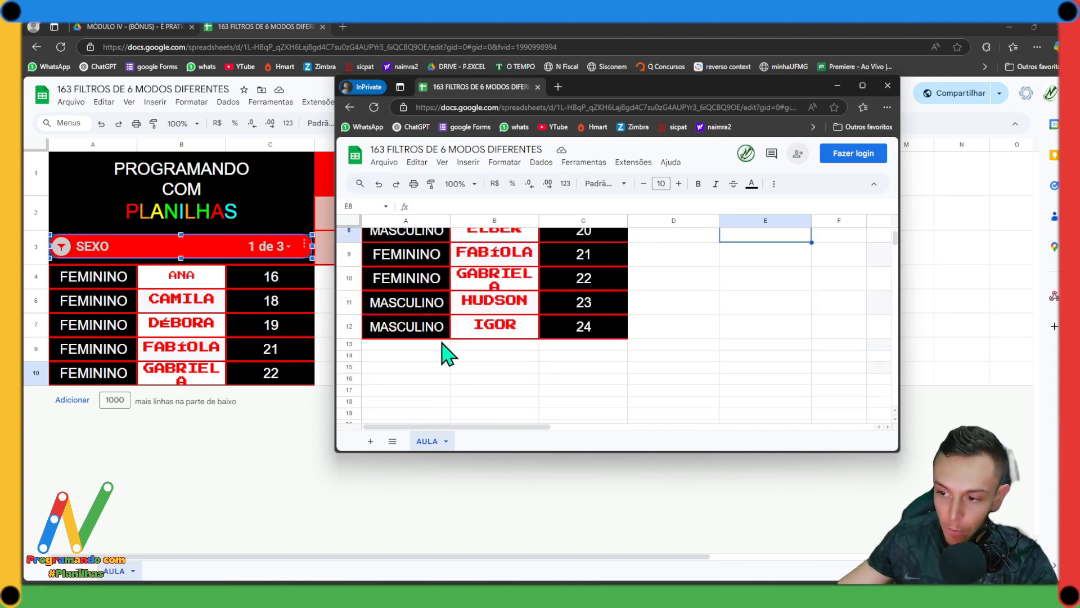
scroll(446, 351, "up", 1)
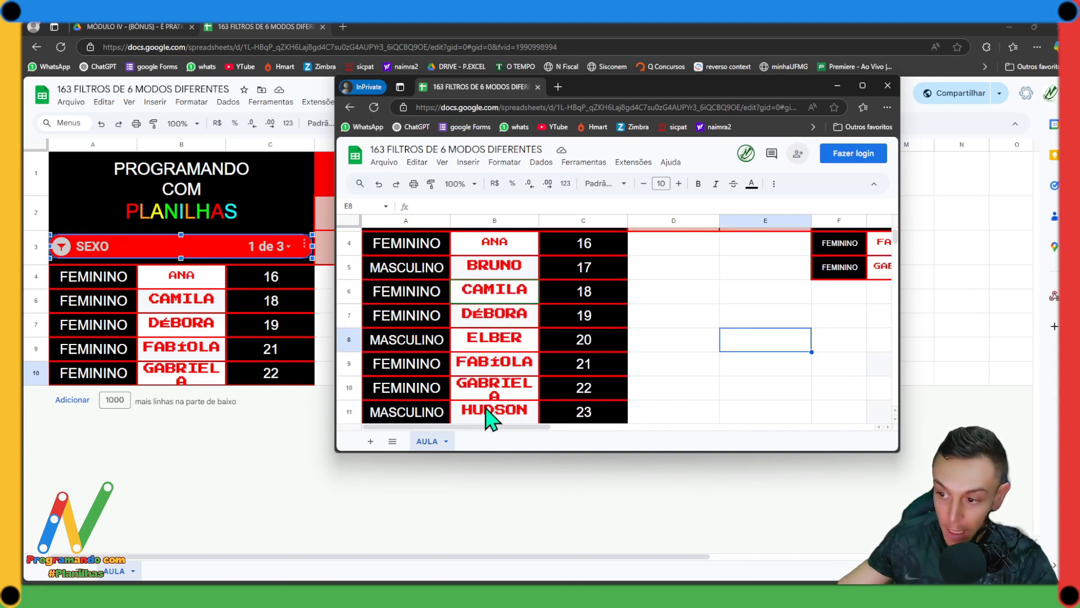
scroll(489, 419, "up", 2)
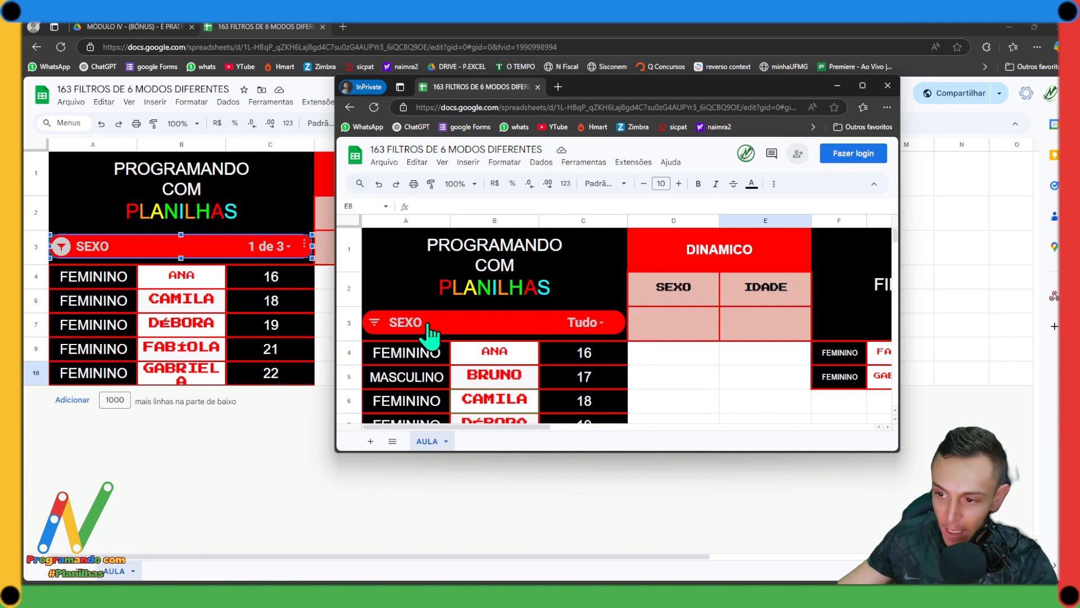
left_click(582, 325)
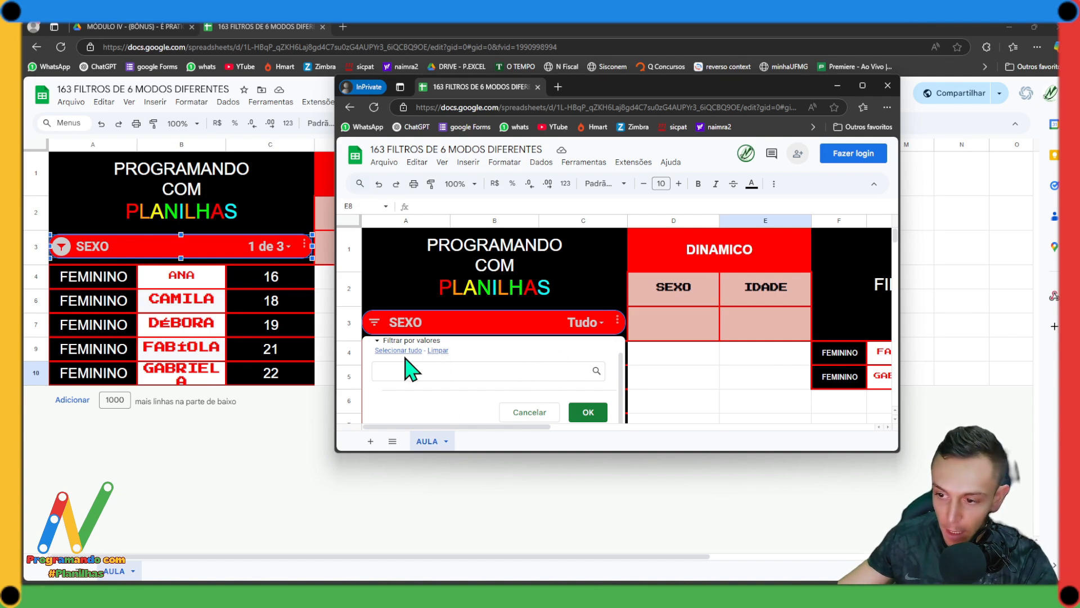
left_click(588, 412)
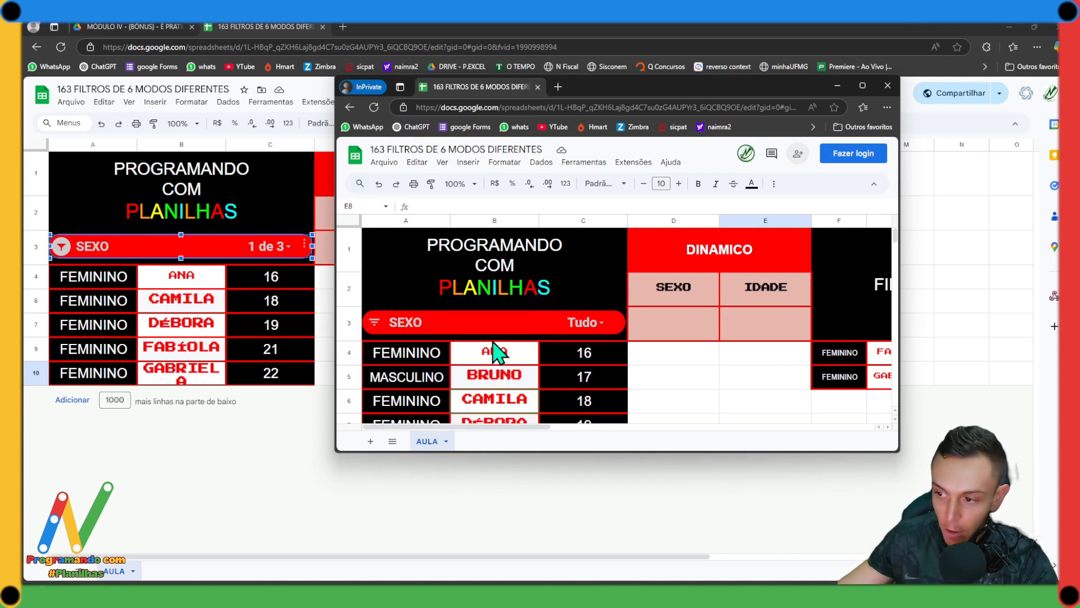
View the SEXO filter control's options in the InPrivate window, and delete the control in the original window
right_click(463, 323)
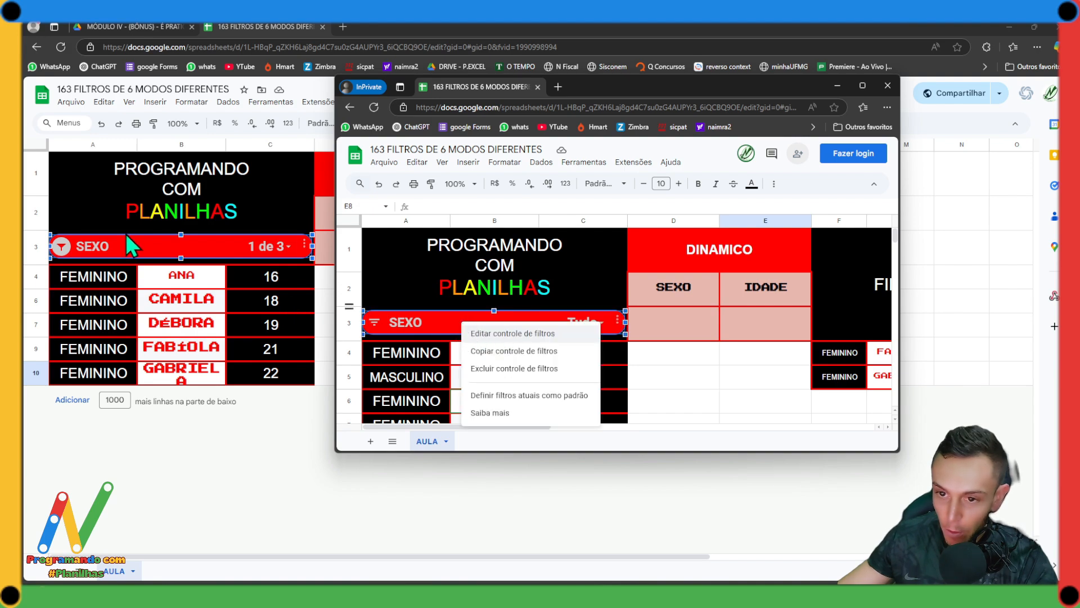
left_click(445, 338)
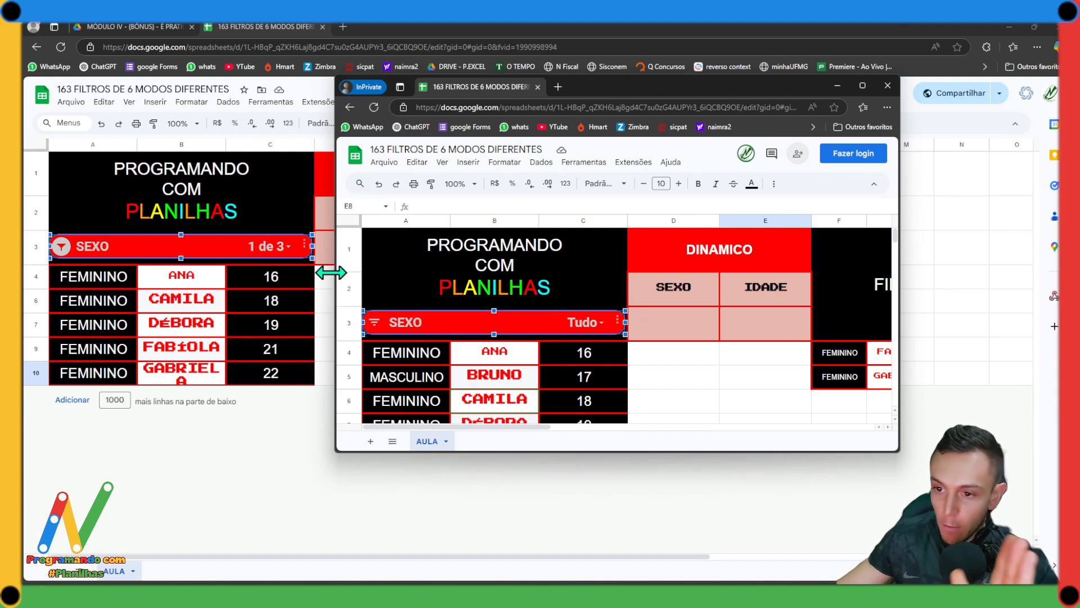
left_click(305, 245)
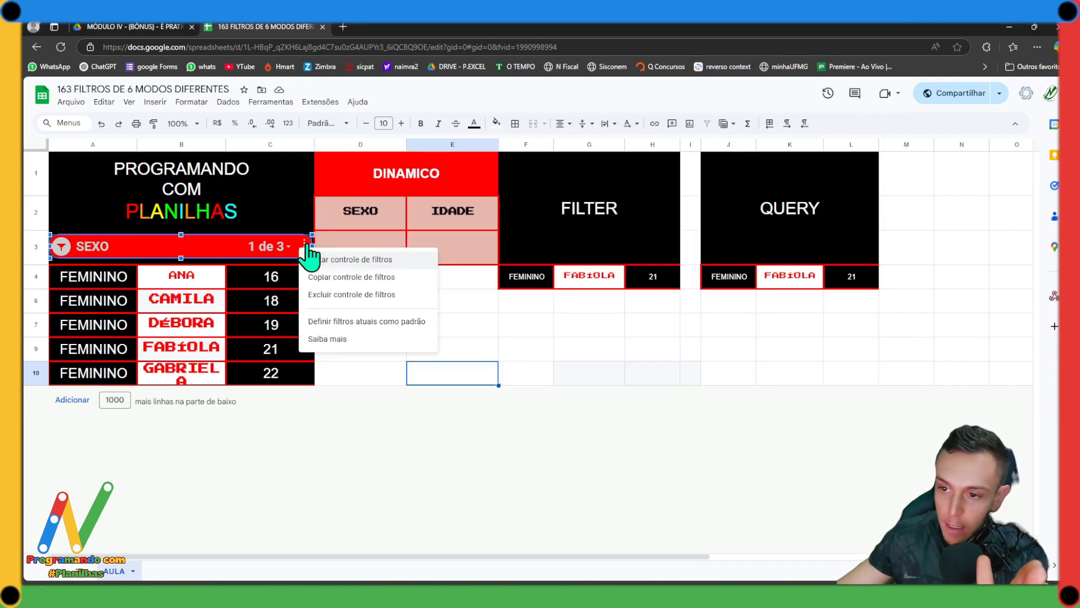
left_click(333, 294)
left_click(409, 354)
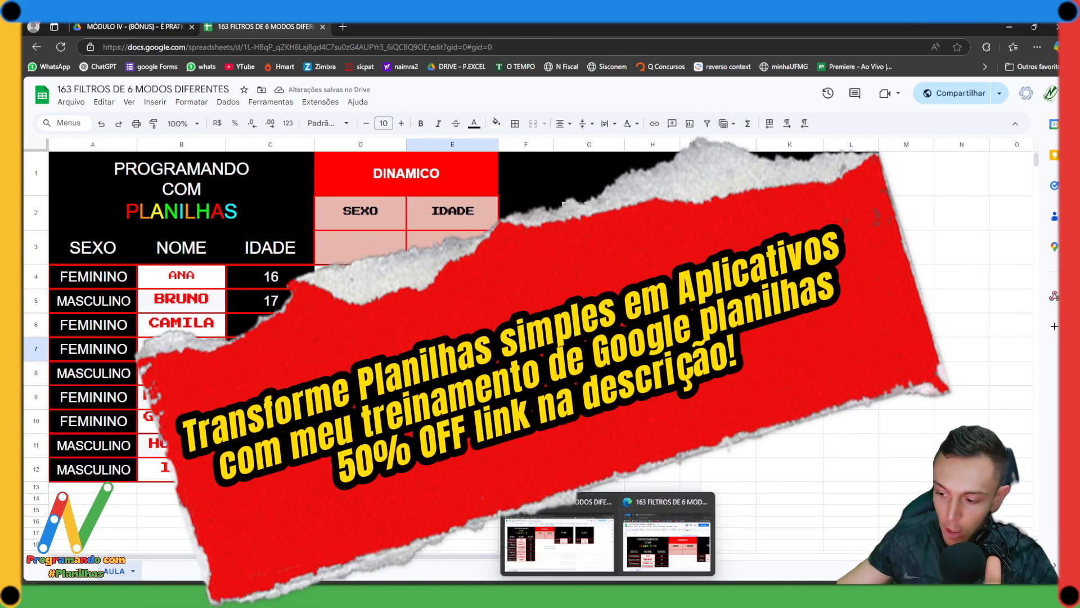
left_click(647, 565)
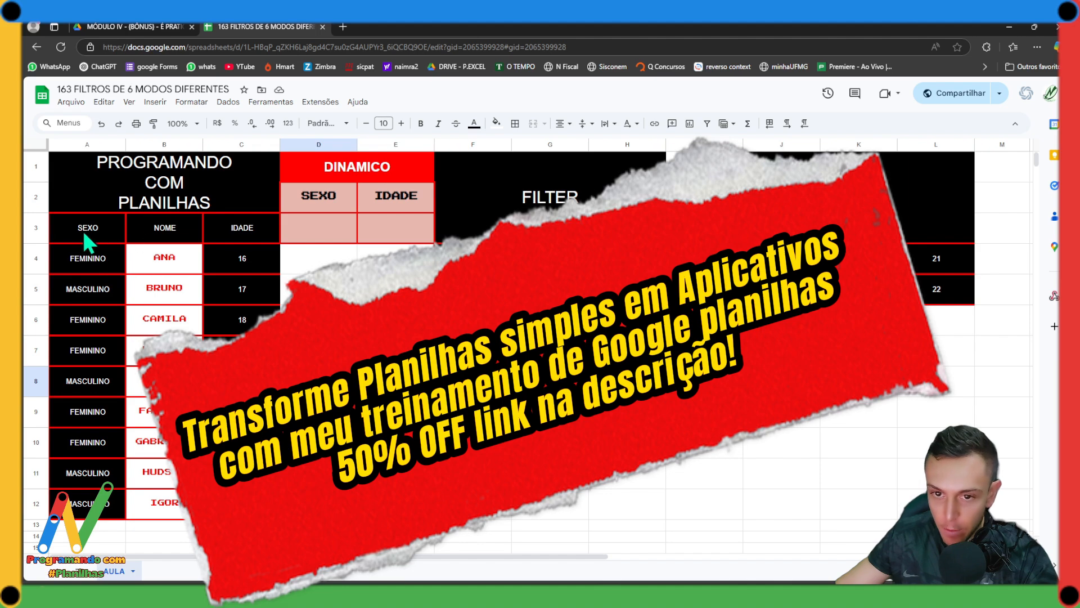
Create a temporary grouped view by SEXO for the table with headers in A3:C3
left_click_drag(82, 231, 228, 242)
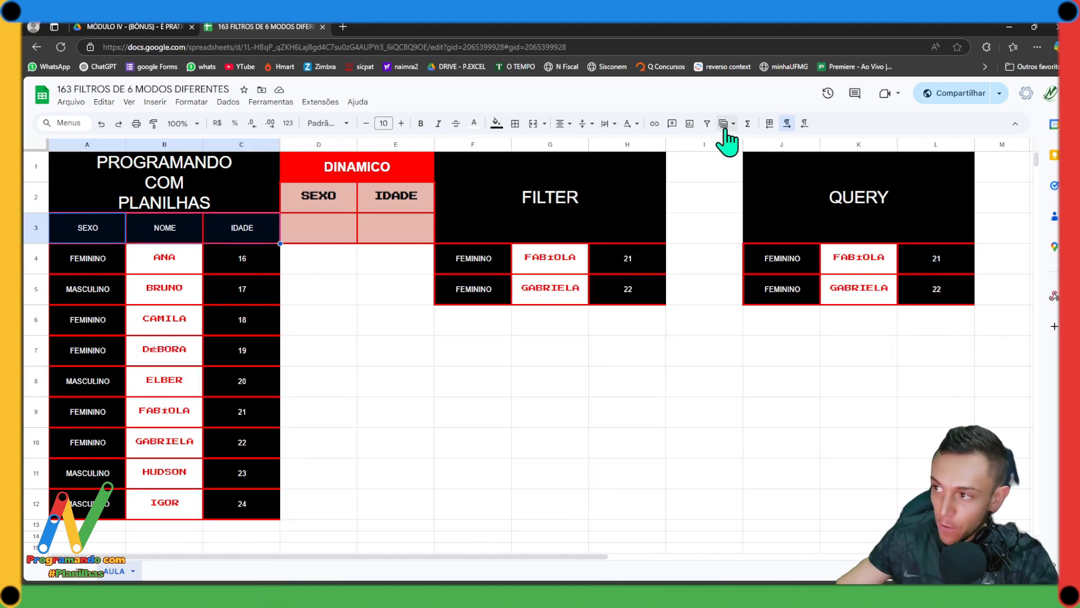
left_click(726, 125)
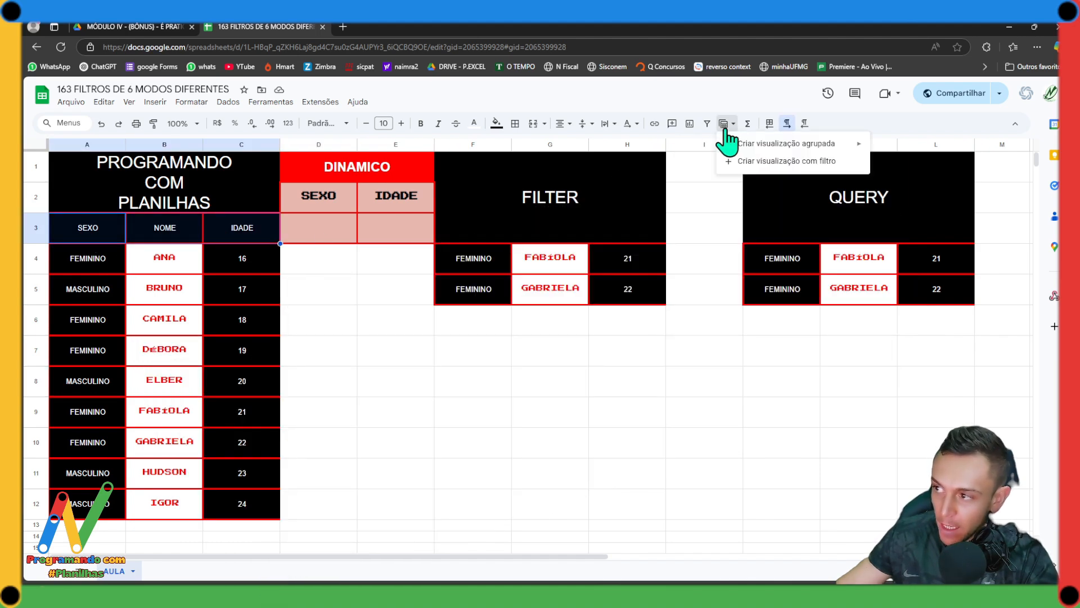
mouse_move(760, 152)
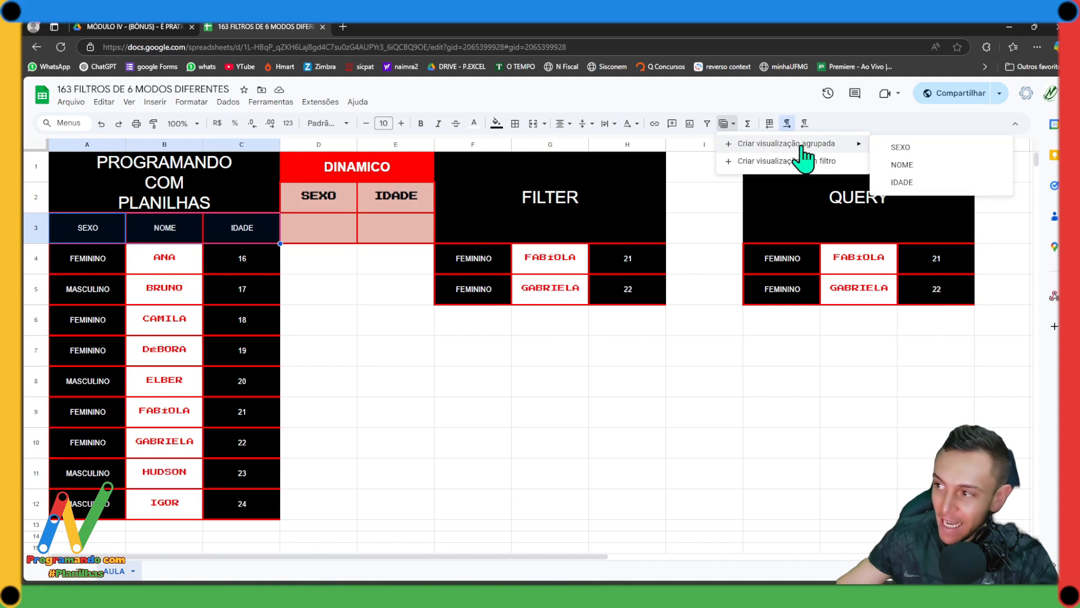
left_click(902, 149)
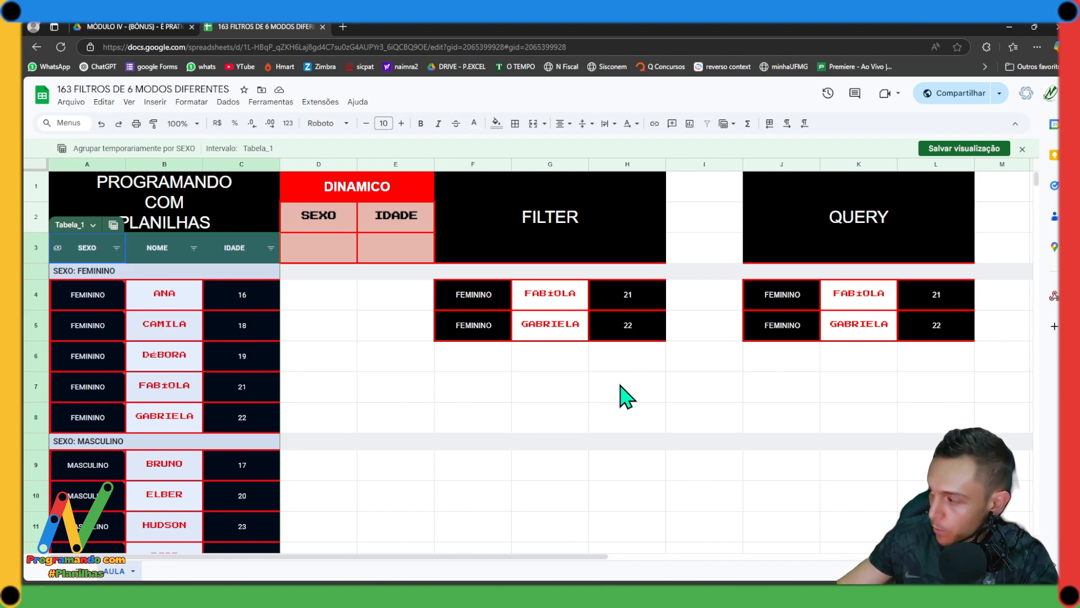
Compare the table in the InPrivate window with the view grouped by SEXO in the original window
mouse_move(655, 571)
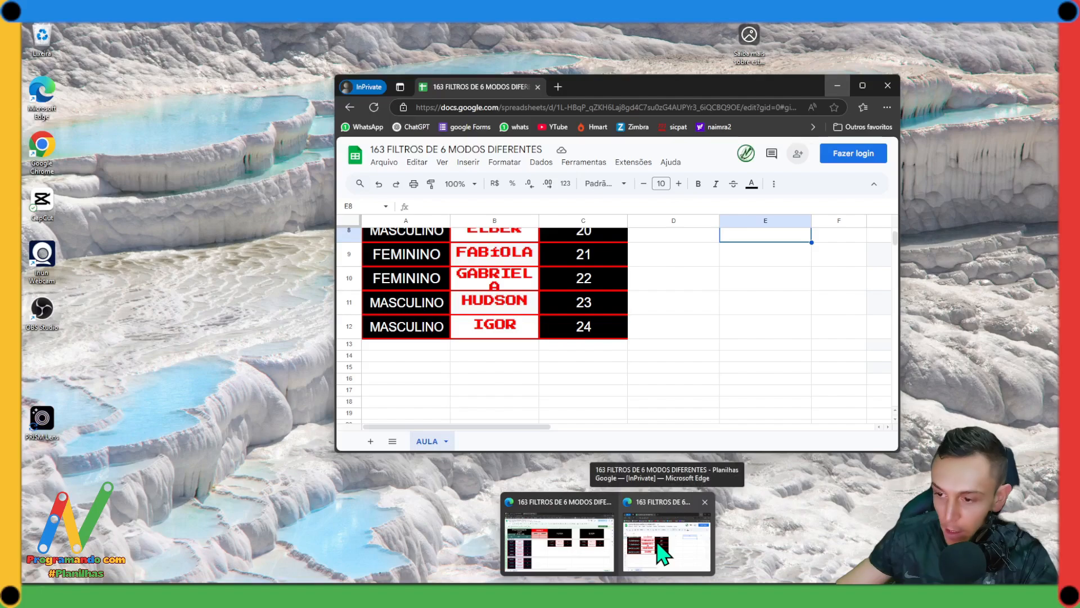
left_click(656, 553)
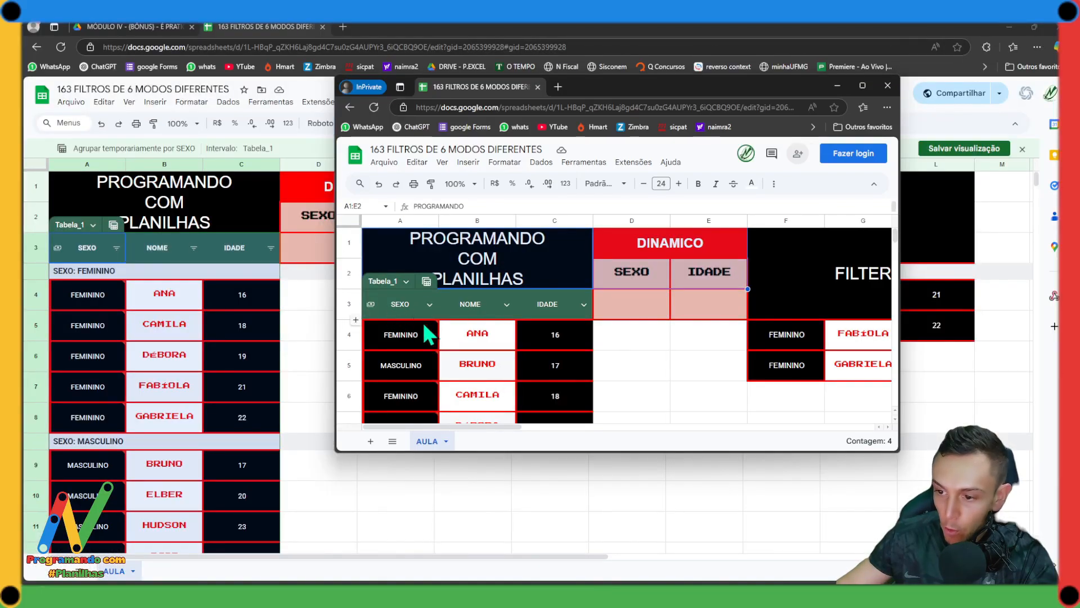
scroll(427, 338, "down", 5)
scroll(439, 363, "up", 5)
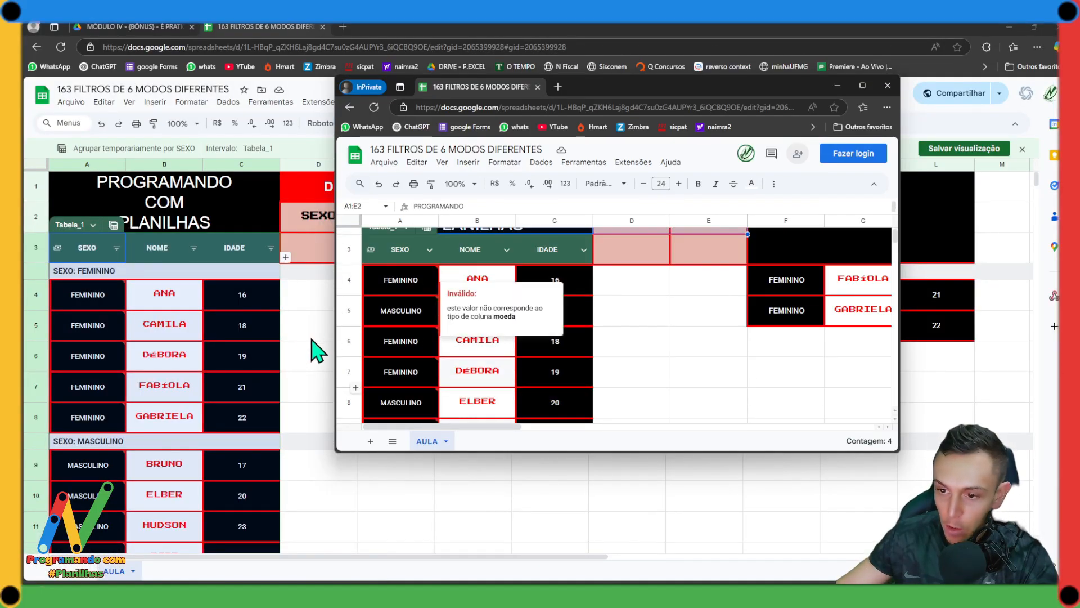
scroll(441, 355, "down", 4)
scroll(441, 366, "up", 4)
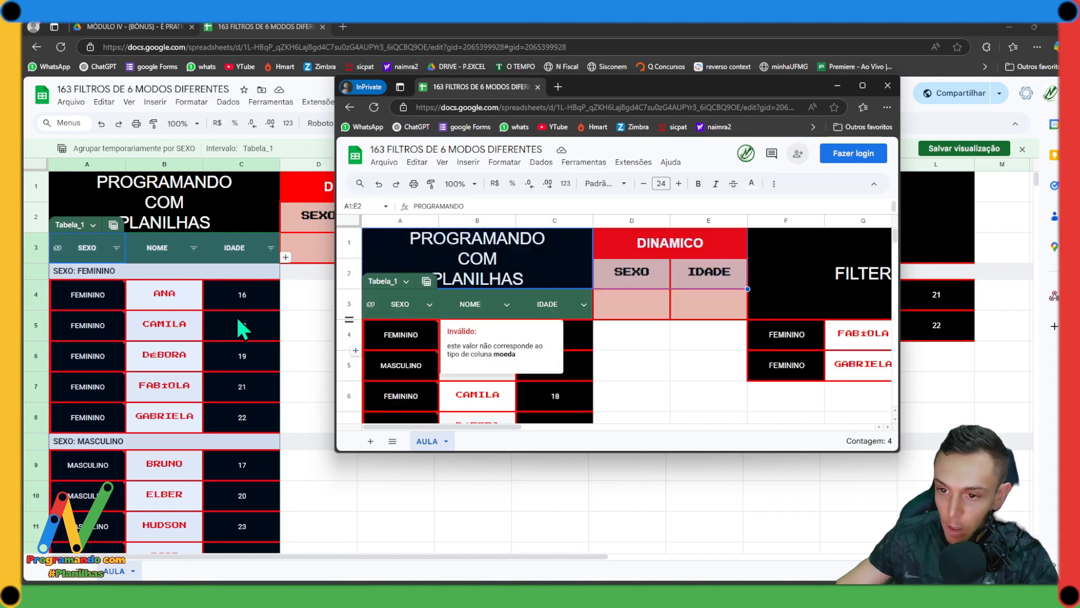
In the original window's grouped view, filter the SEXO column to exclude FEMININO
left_click(302, 325)
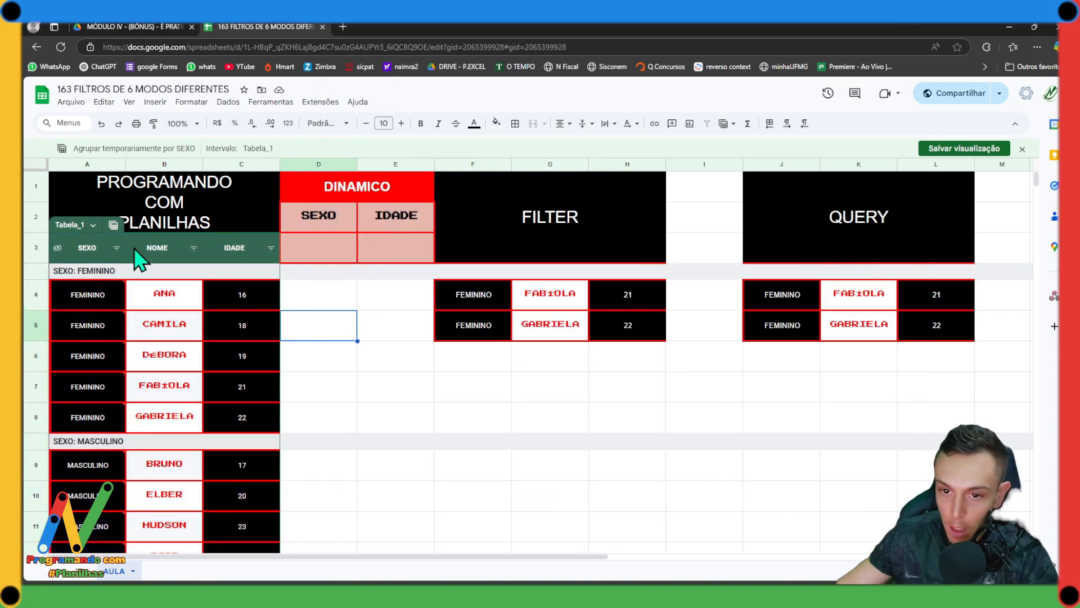
left_click(116, 248)
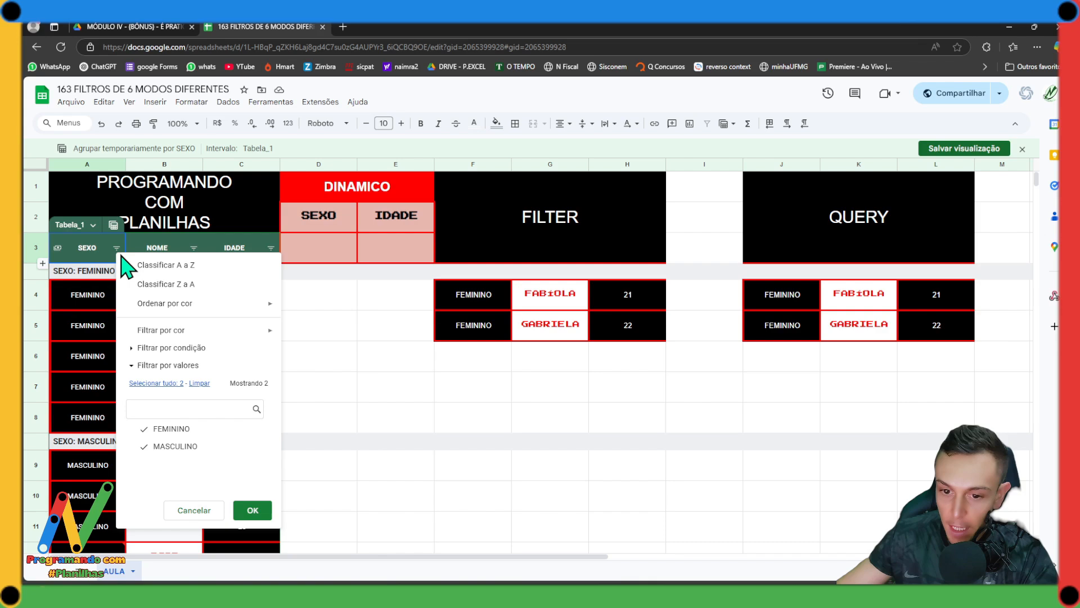
left_click(149, 429)
left_click(253, 510)
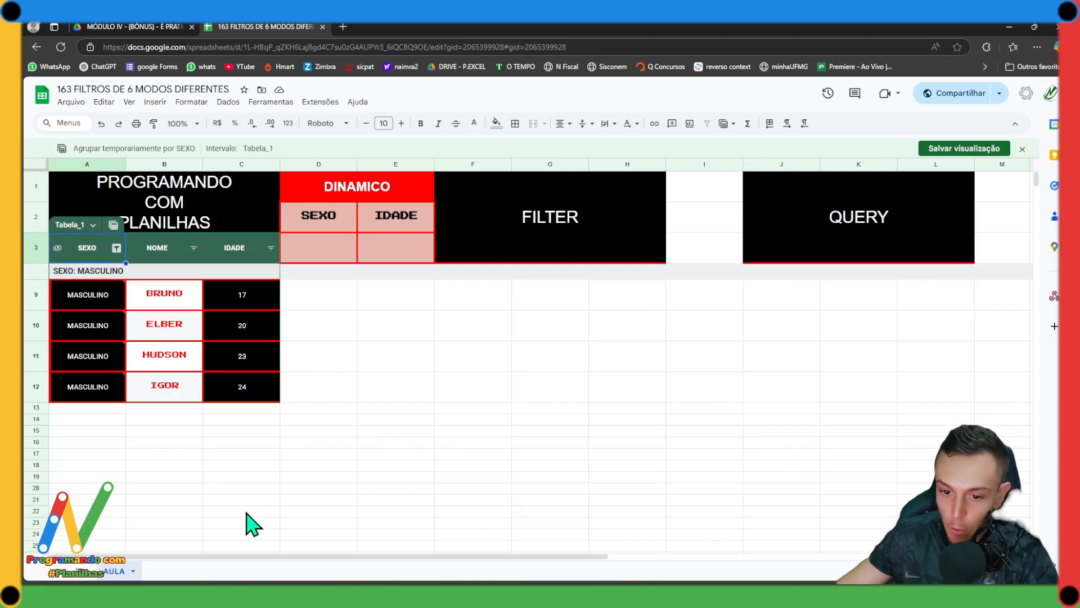
Check whether the grouped view's filter reaches the table in the InPrivate window, and maximize that window
key("alt+Tab")
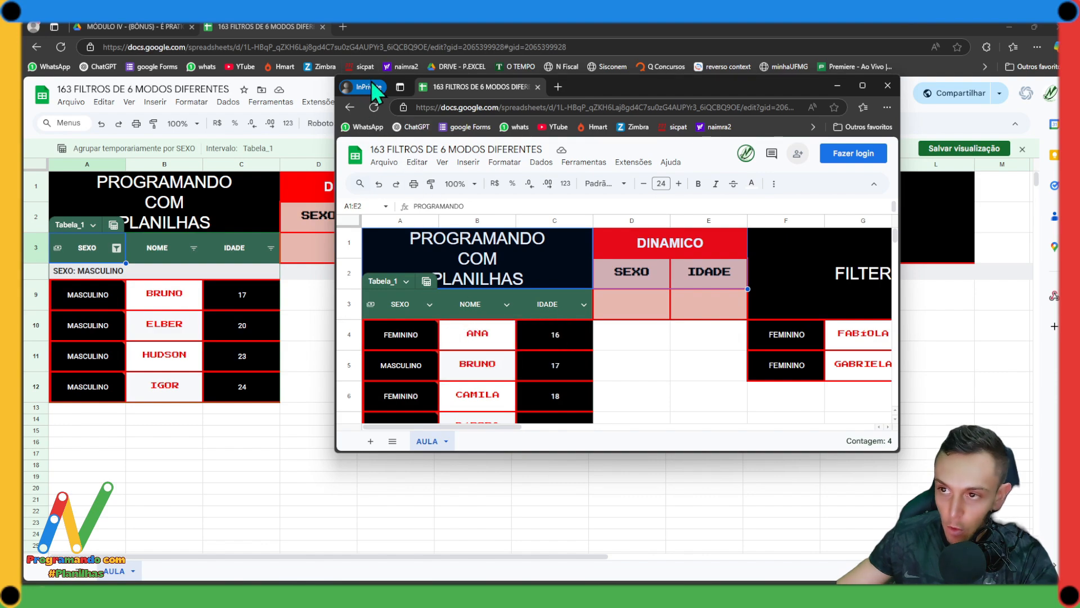
scroll(460, 340, "down", 3)
scroll(465, 345, "up", 3)
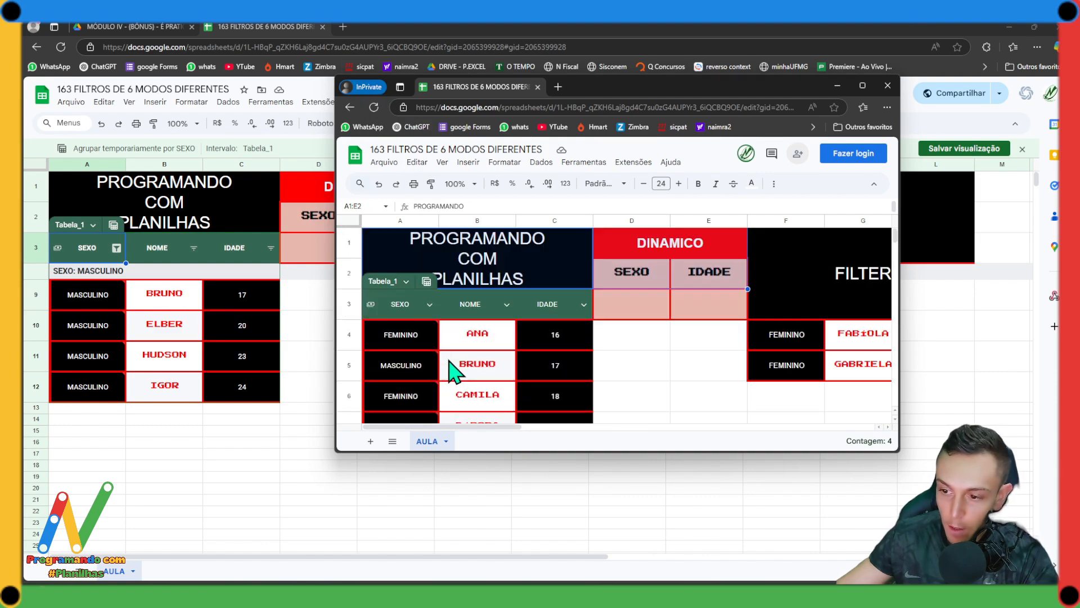
key("super+Up")
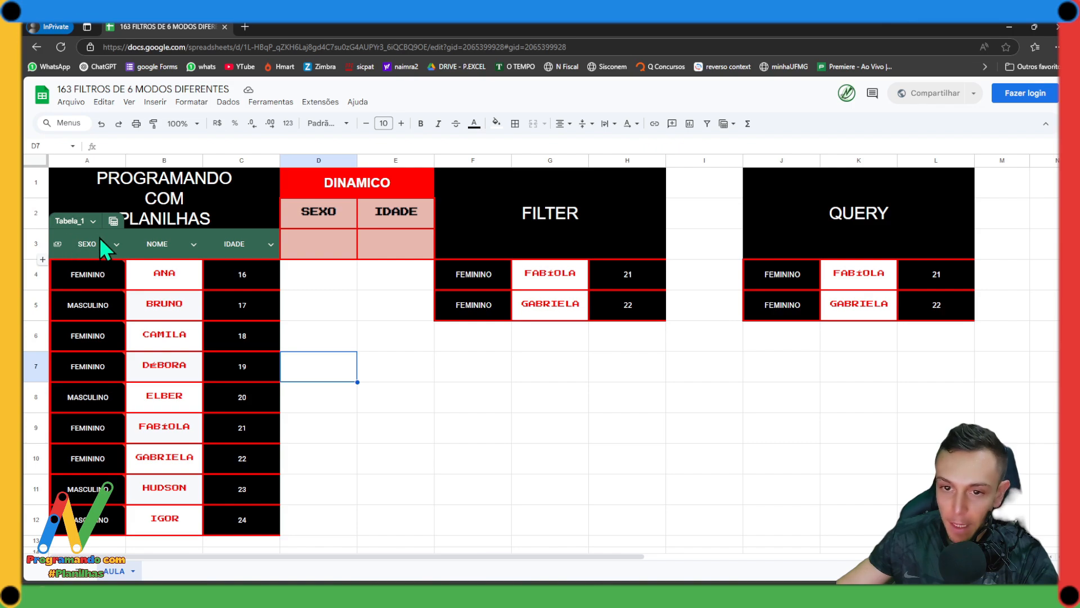
Create a temporary grouped view of Tabela_1 by SEXO in the InPrivate window, and dismiss the temporary-view tip
left_click(113, 221)
mouse_move(131, 242)
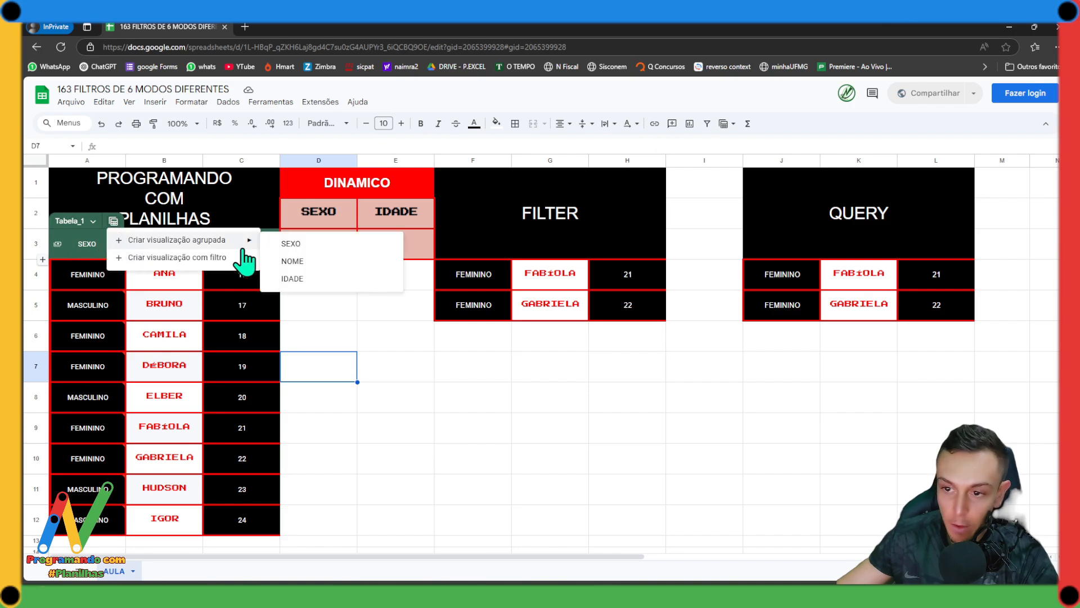
left_click(292, 243)
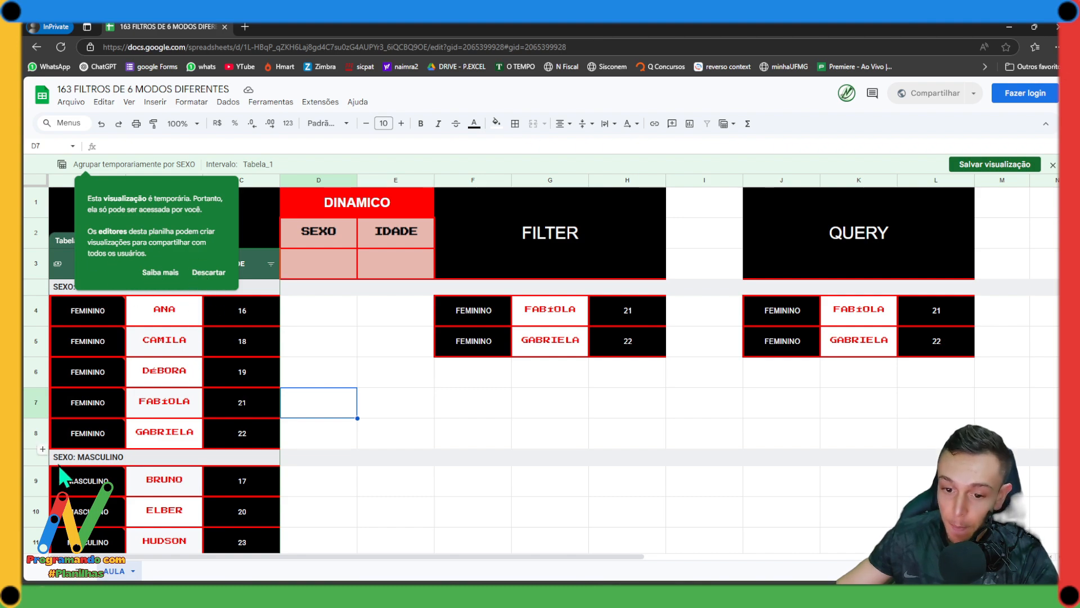
left_click(206, 272)
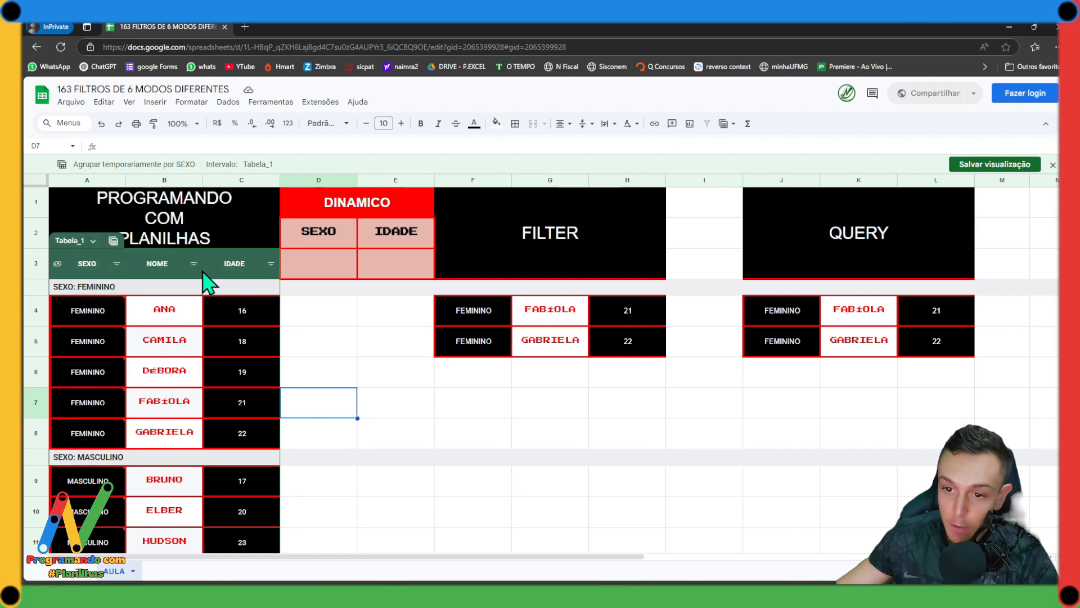
In the InPrivate window's grouped view, filter the SEXO column to exclude FEMININO
left_click(116, 263)
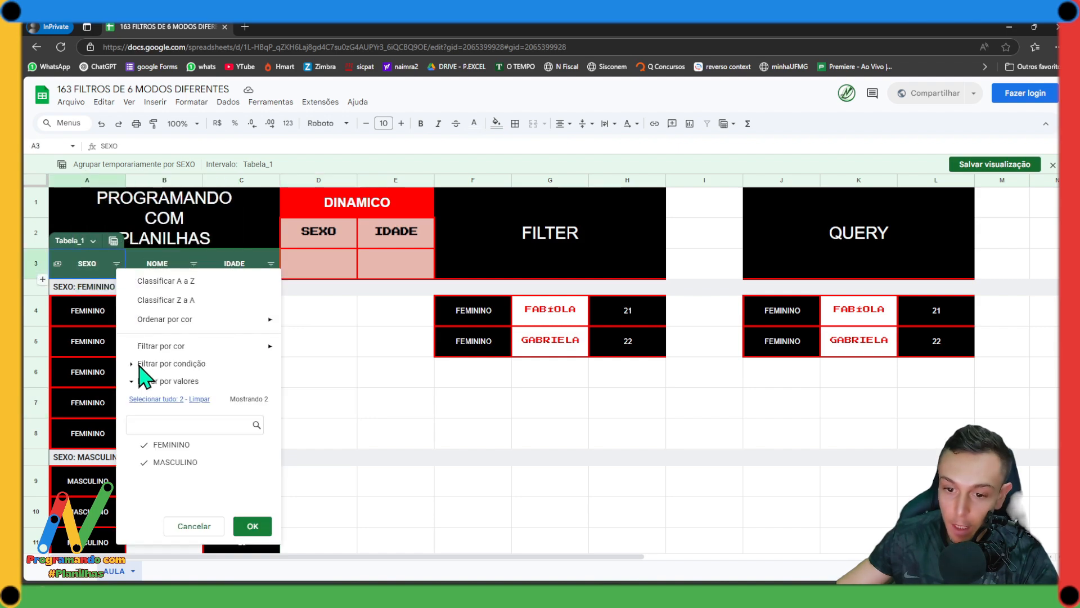
left_click(147, 444)
left_click(250, 528)
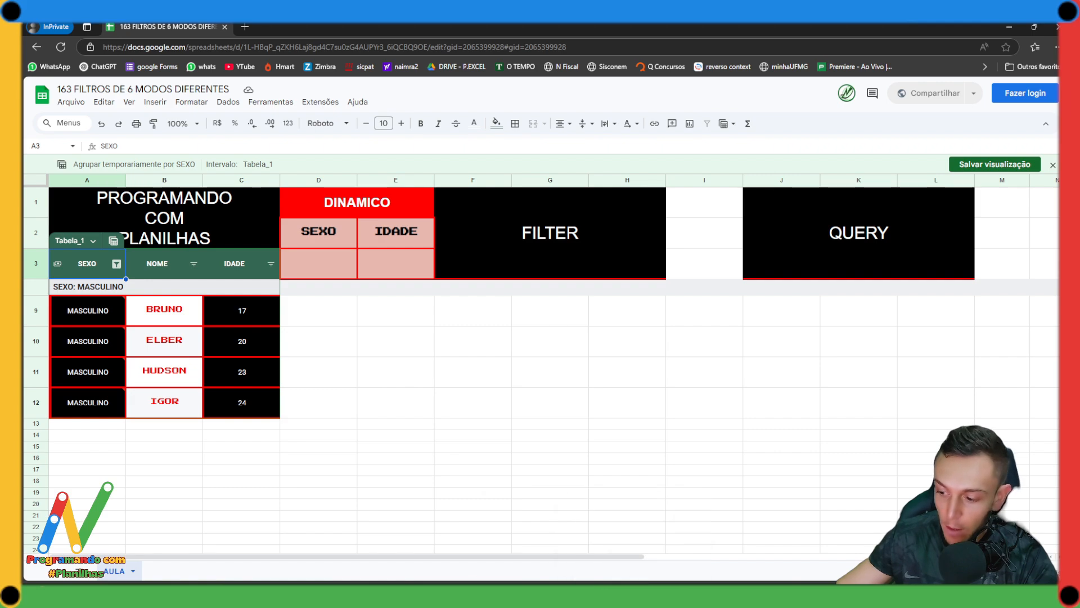
Set the original window's SEXO filter to include FEMININO and exclude MASCULINO, and compare it with the InPrivate view
left_click(549, 536)
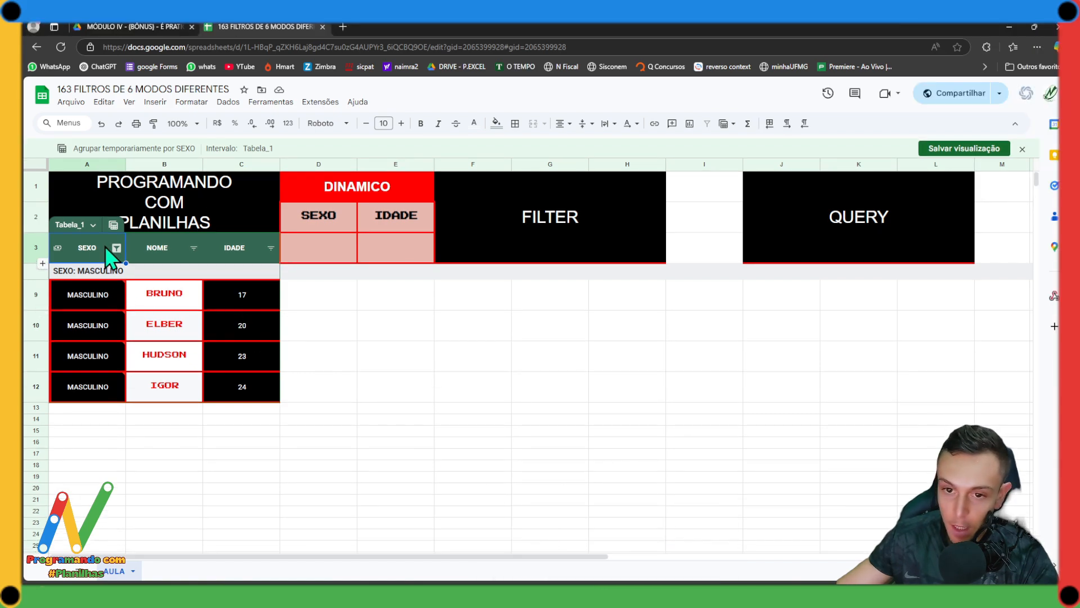
left_click(117, 249)
left_click(173, 448)
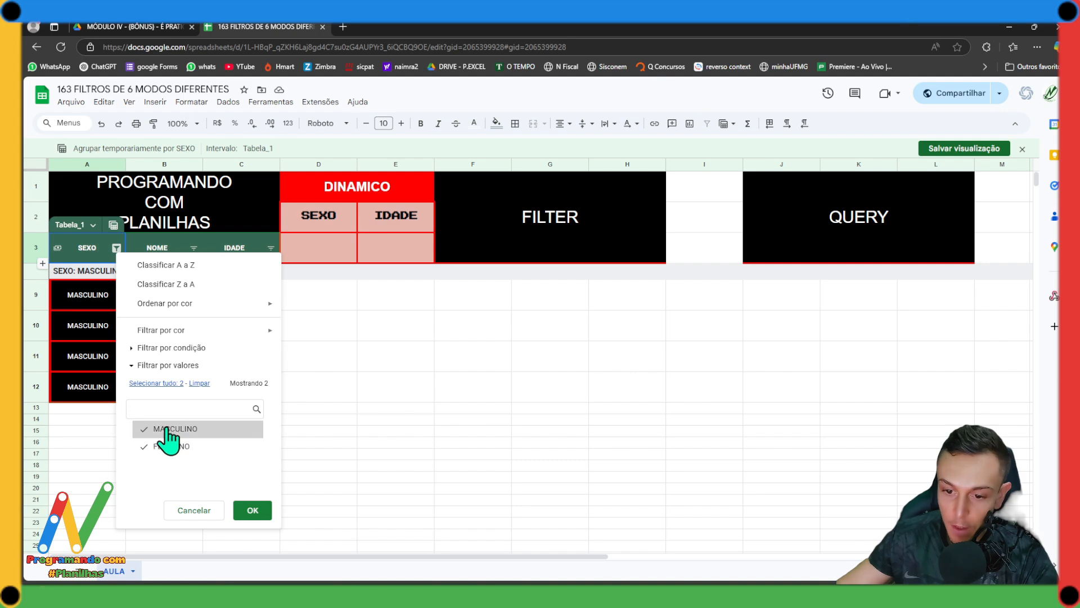
left_click(170, 432)
left_click(253, 510)
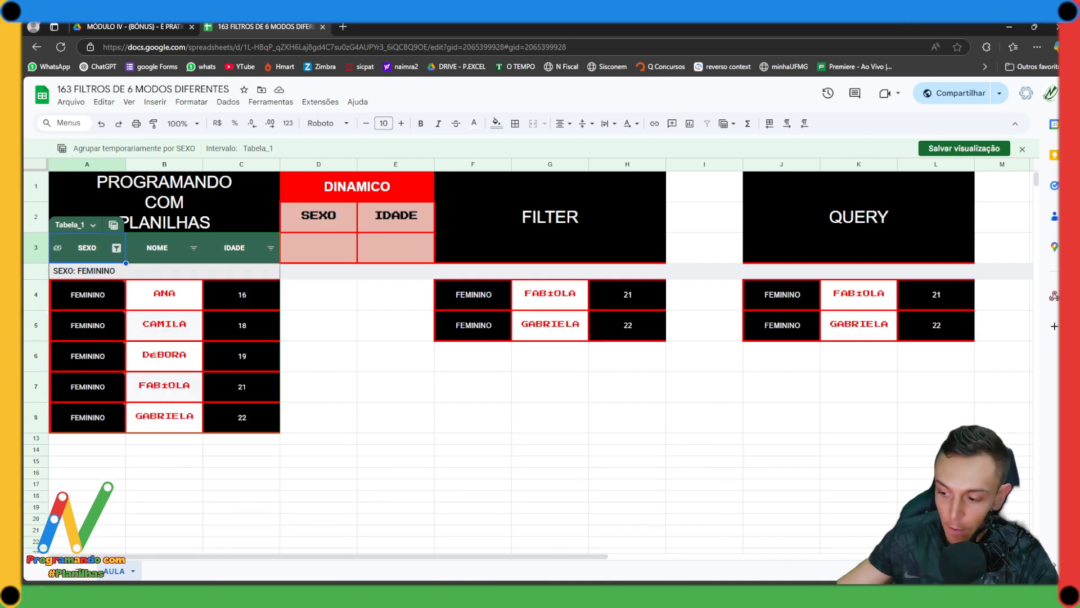
left_click(647, 539)
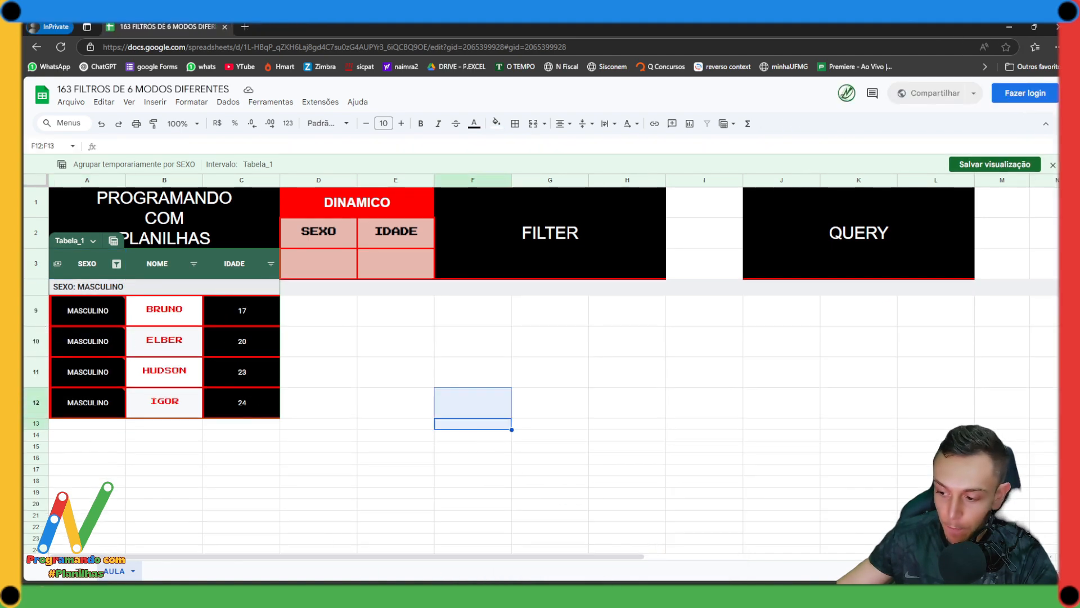
left_click(555, 548)
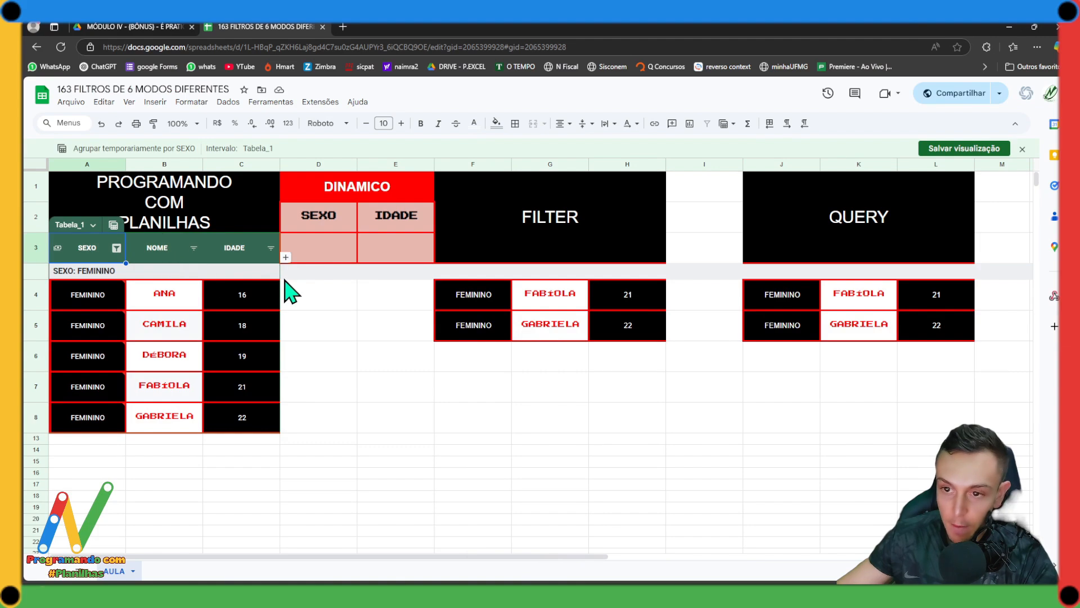
Save the original window's grouped view under the name SÓ MULHERES
left_click(943, 149)
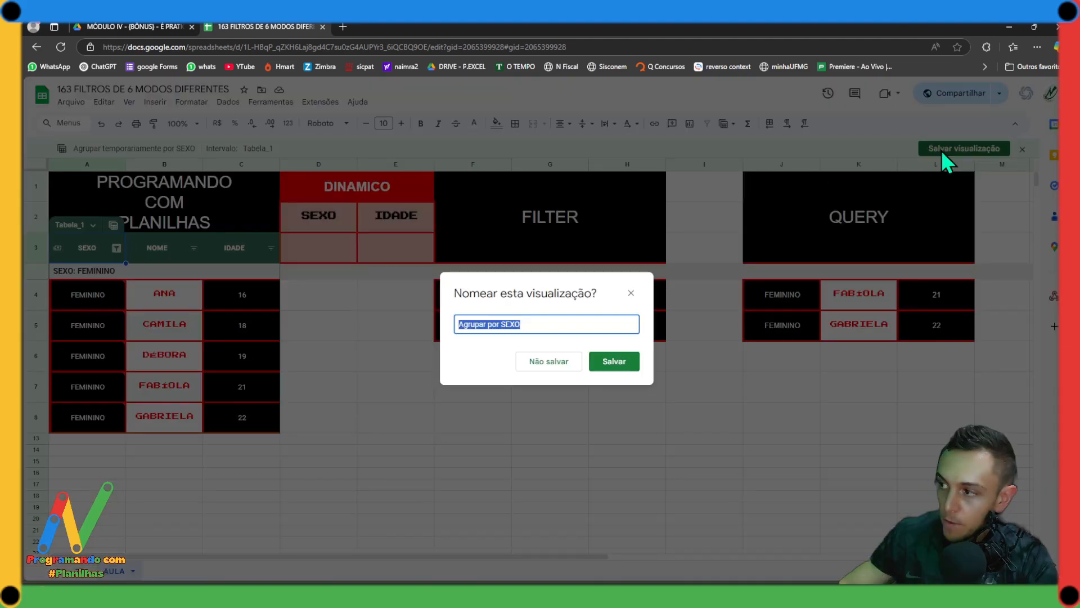
left_click(545, 324)
triple_click(544, 321)
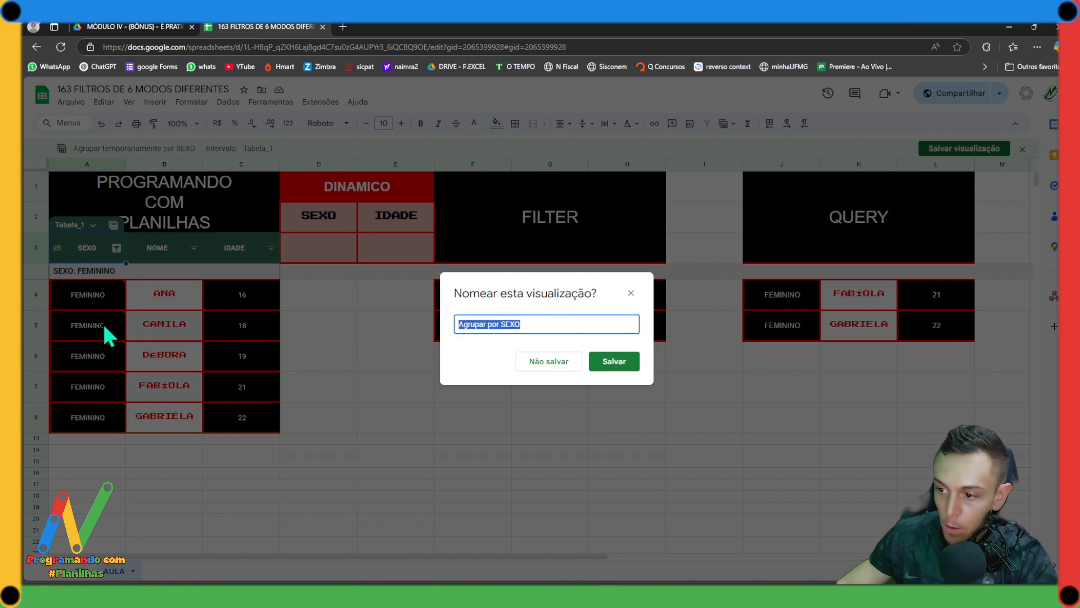
type("SÓ MULHERES")
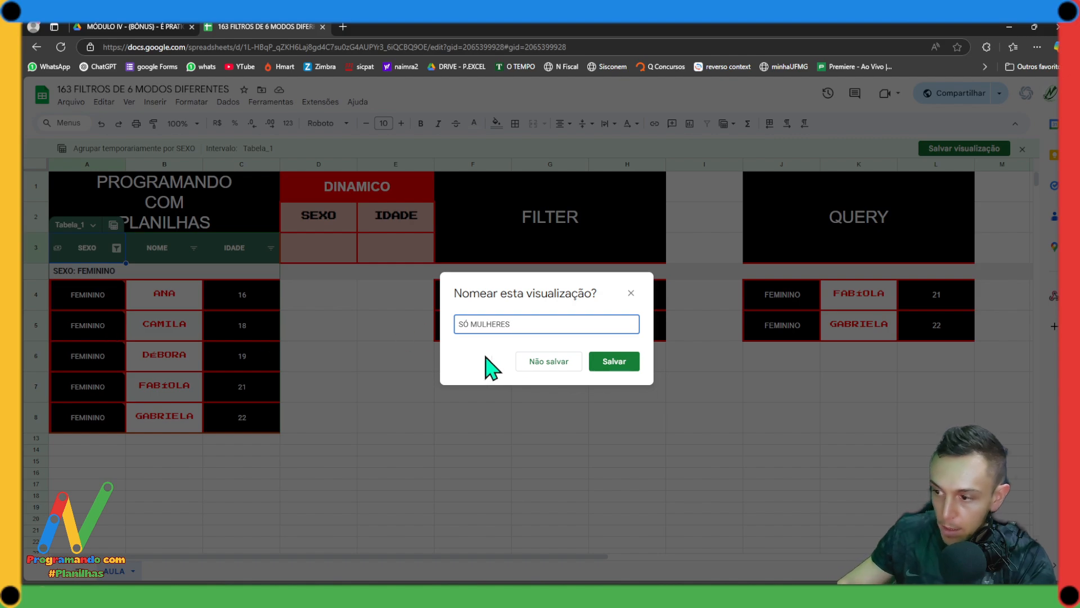
left_click(615, 362)
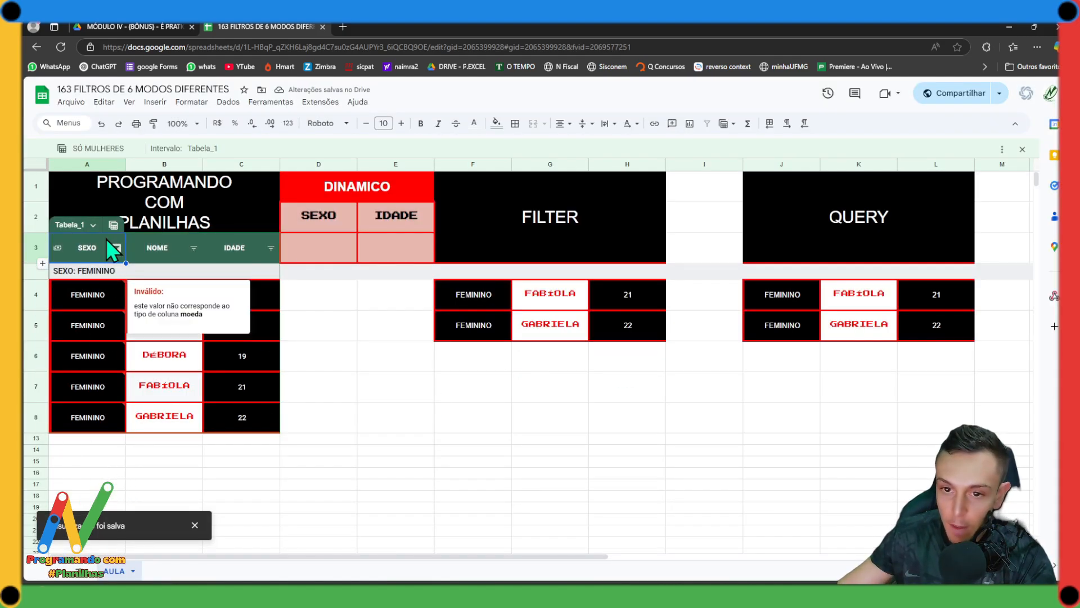
Check the saved SÓ MULHERES view in Tabela_1's list of views
left_click(113, 225)
left_click(155, 281)
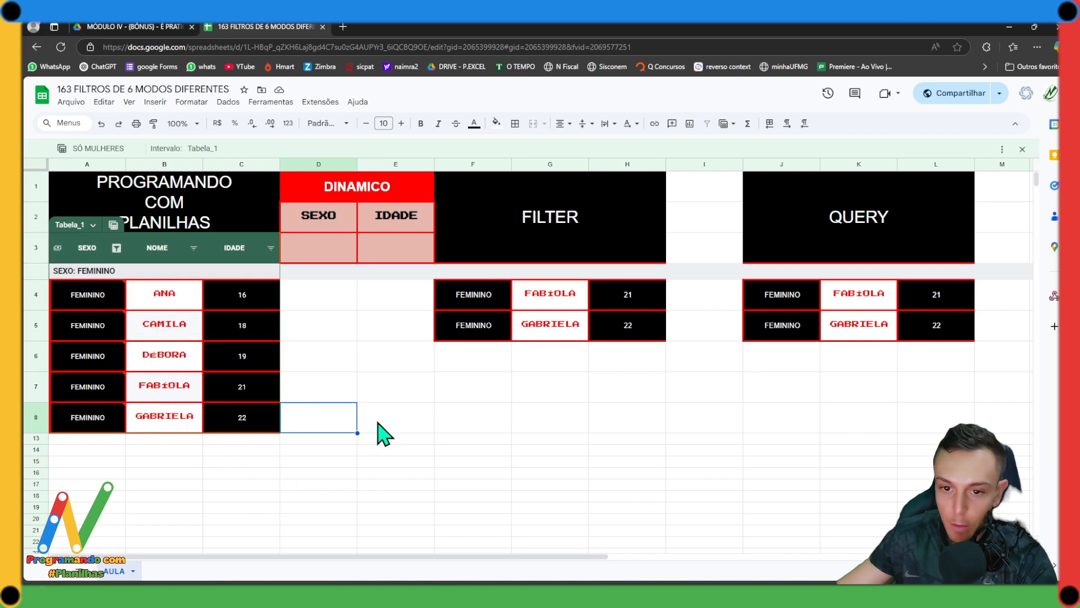
left_click(377, 374)
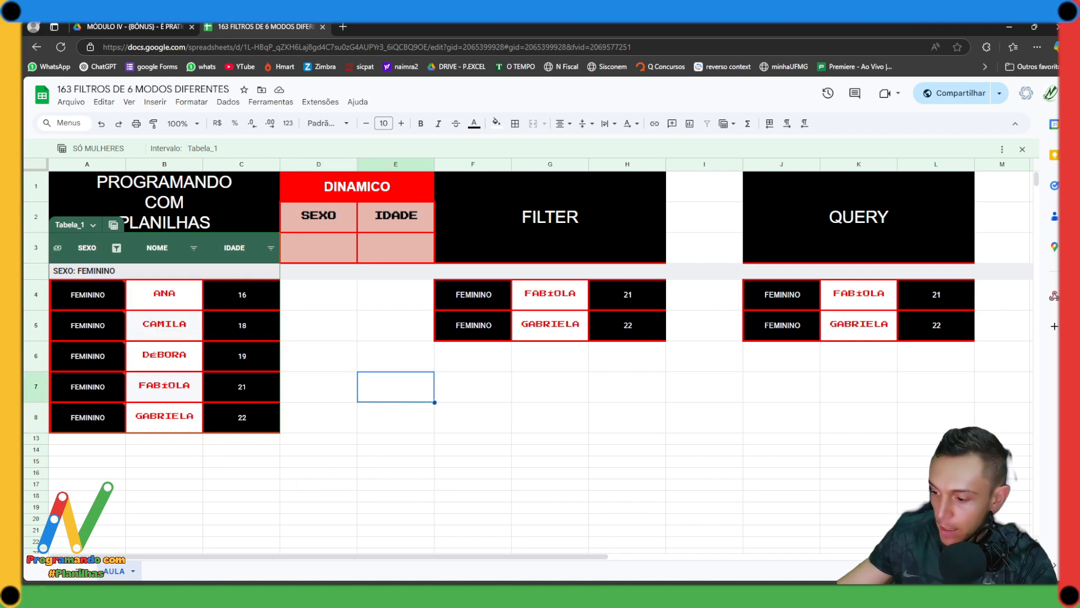
Switch to the InPrivate window and reload the shared spreadsheet to leave its temporary grouped view
key("alt+Tab")
key("alt+Tab")
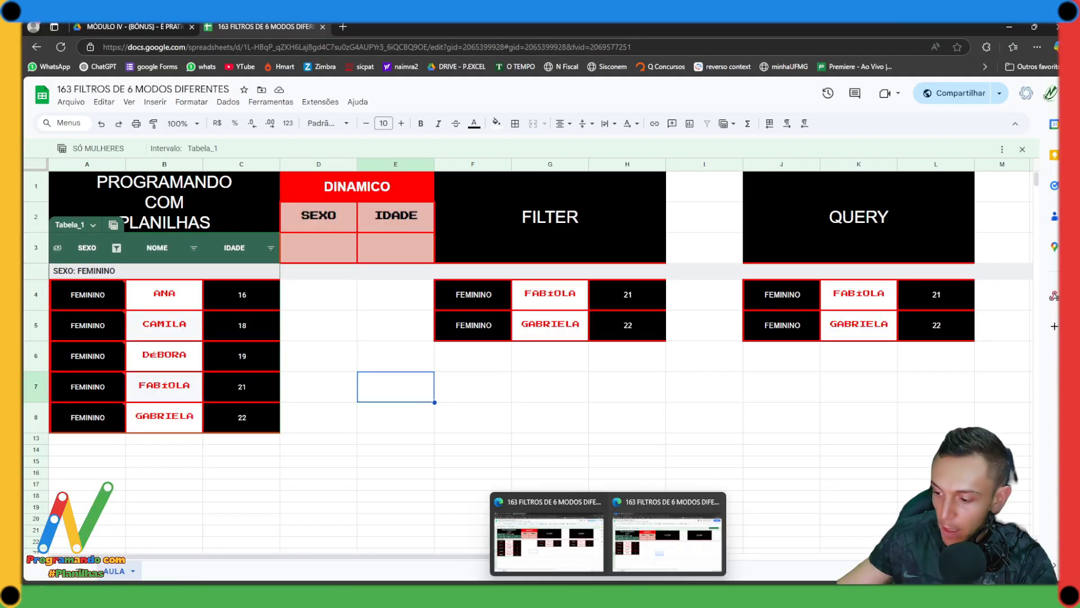
left_click(631, 571)
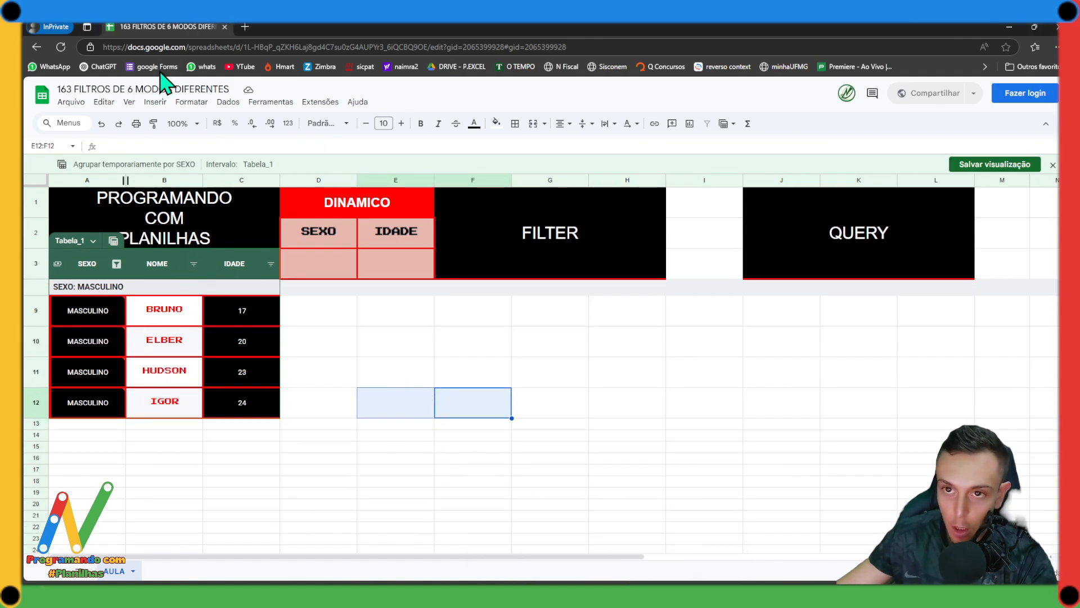
left_click(168, 45)
left_click(210, 27)
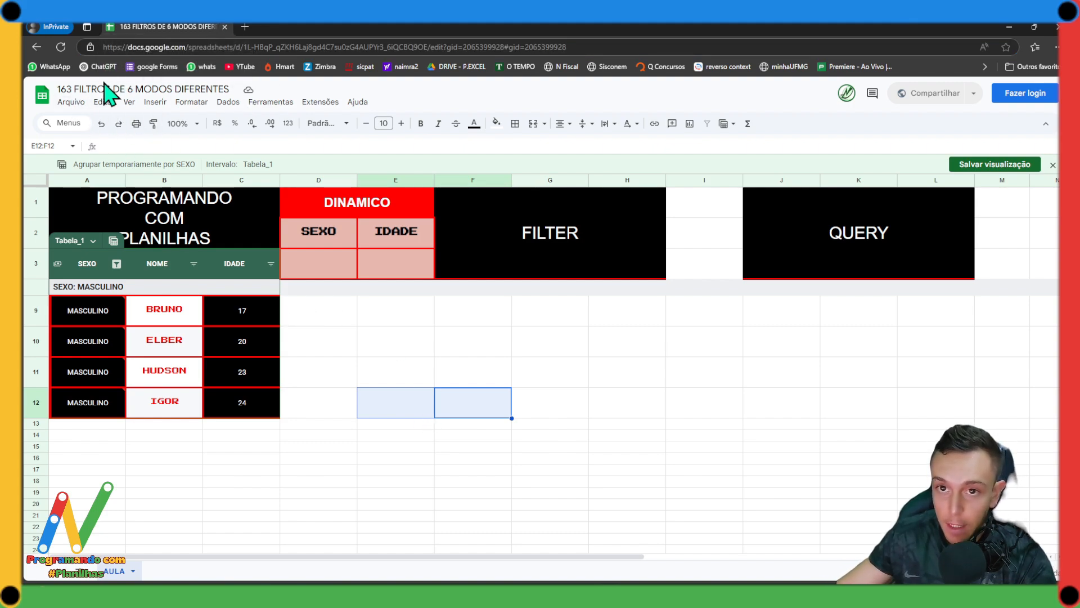
left_click(61, 47)
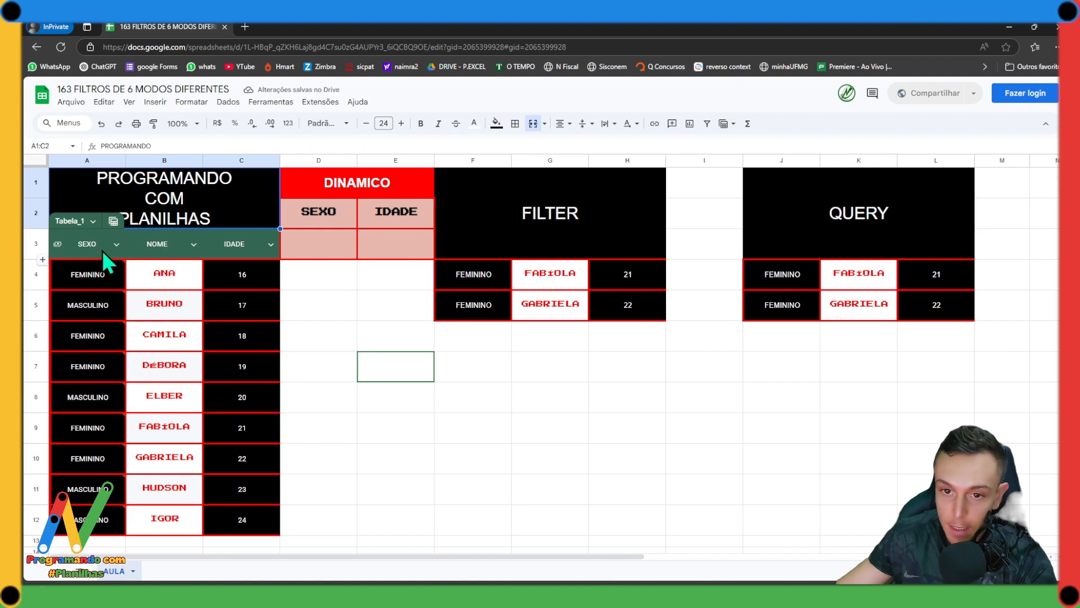
scroll(203, 337, "down", 3)
scroll(193, 356, "up", 3)
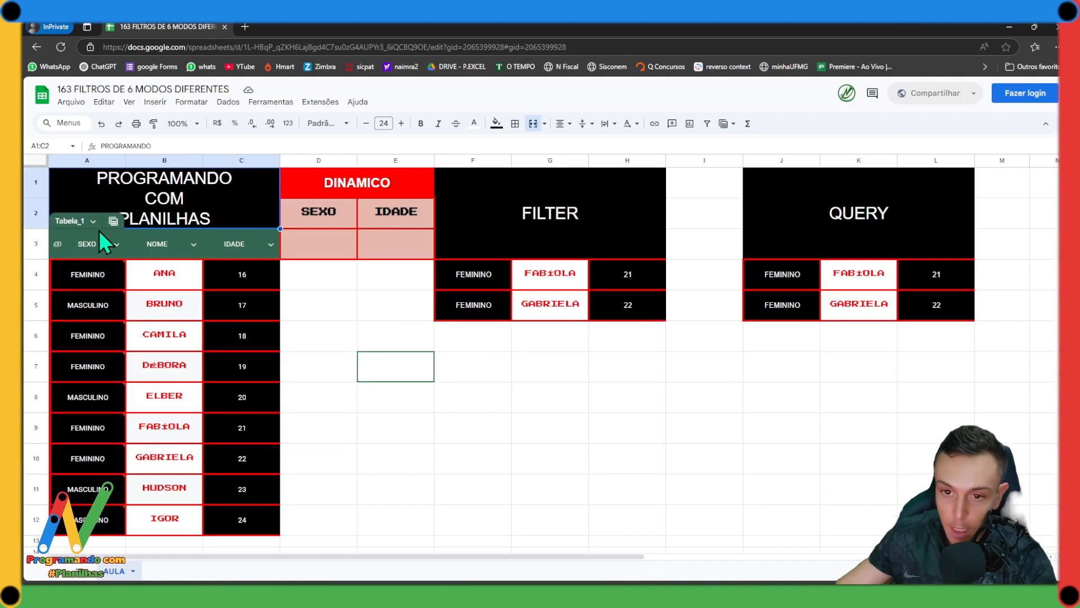
Apply the saved SÓ MULHERES view to Tabela_1 in the InPrivate window and dismiss the tip about views
left_click(116, 244)
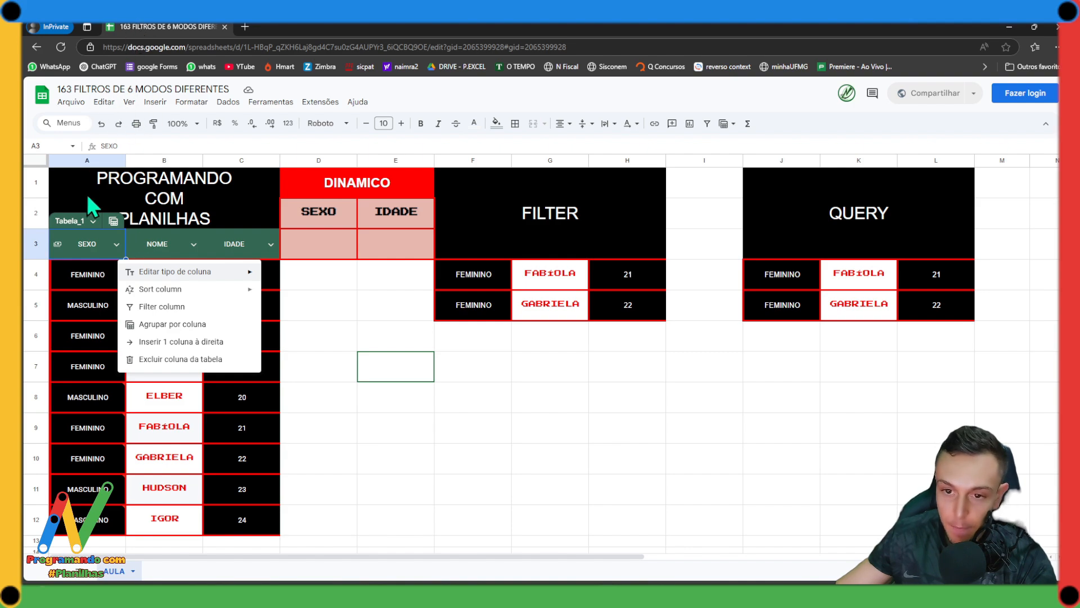
left_click(113, 222)
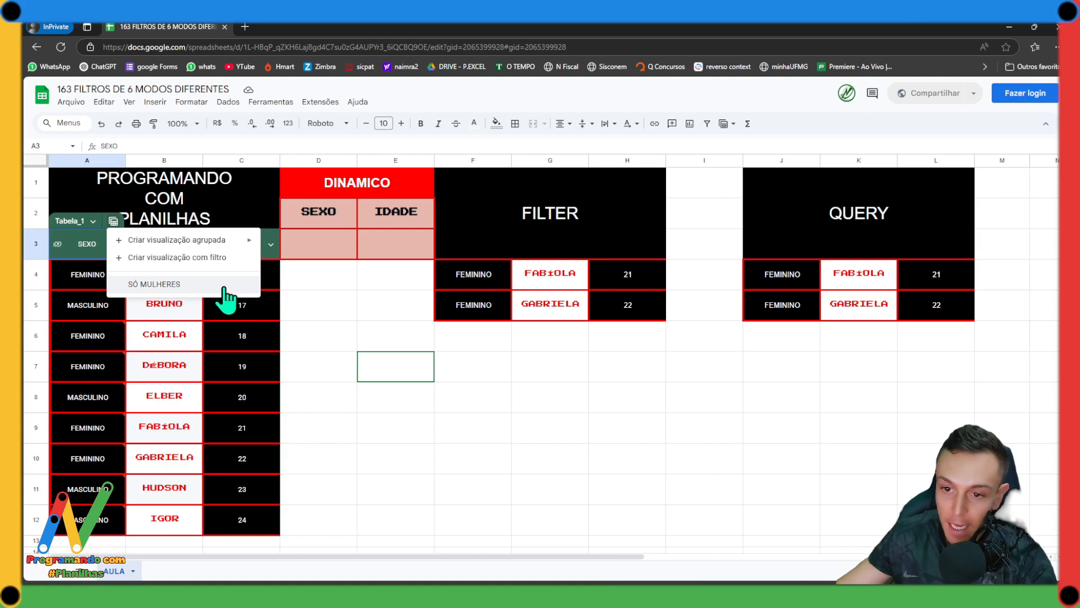
left_click(159, 286)
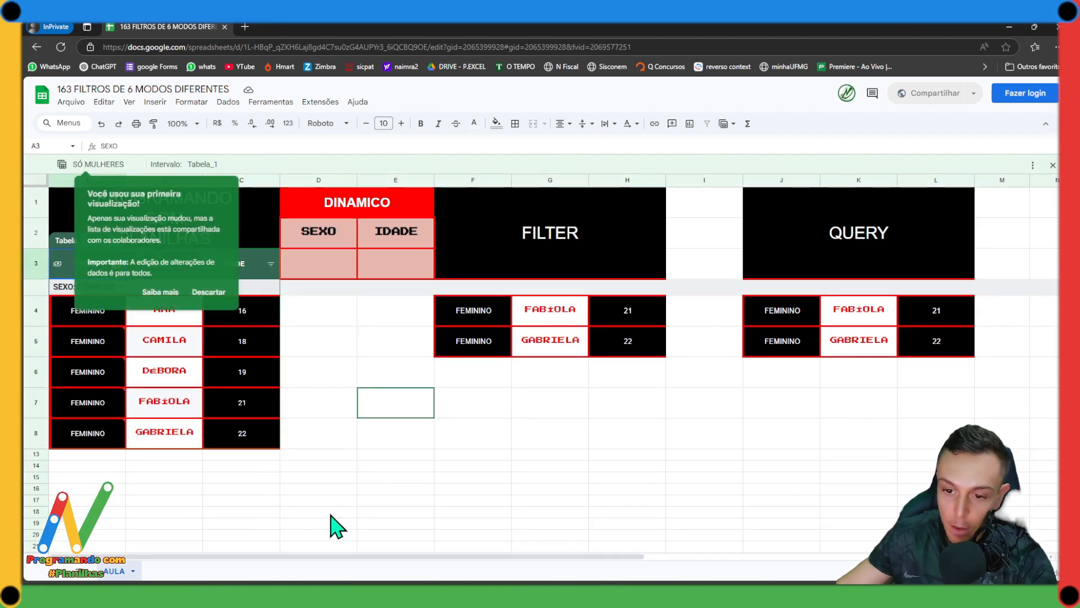
left_click(330, 479)
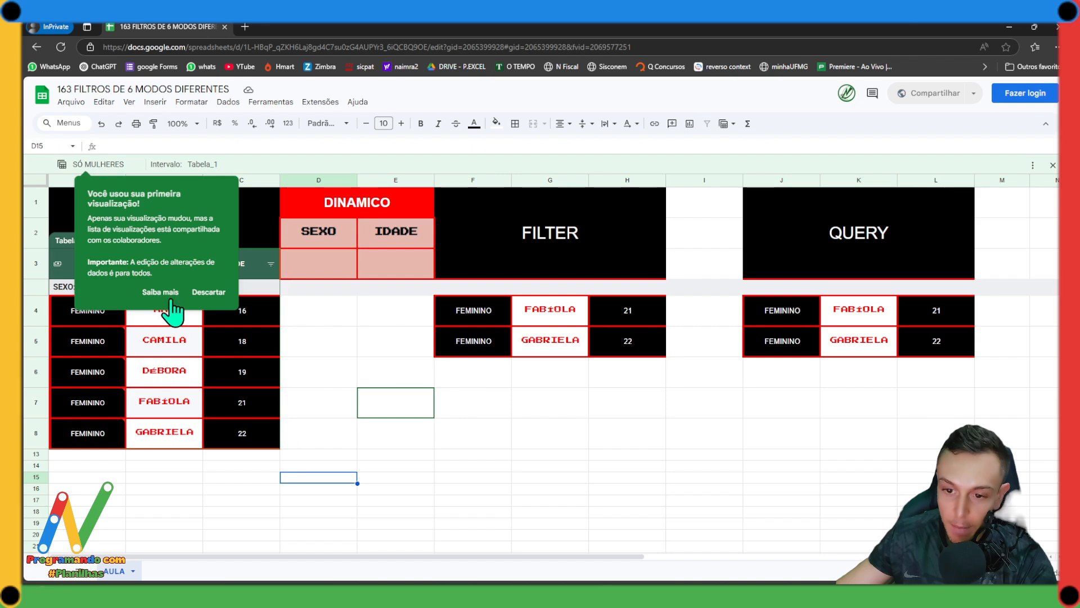
left_click(208, 291)
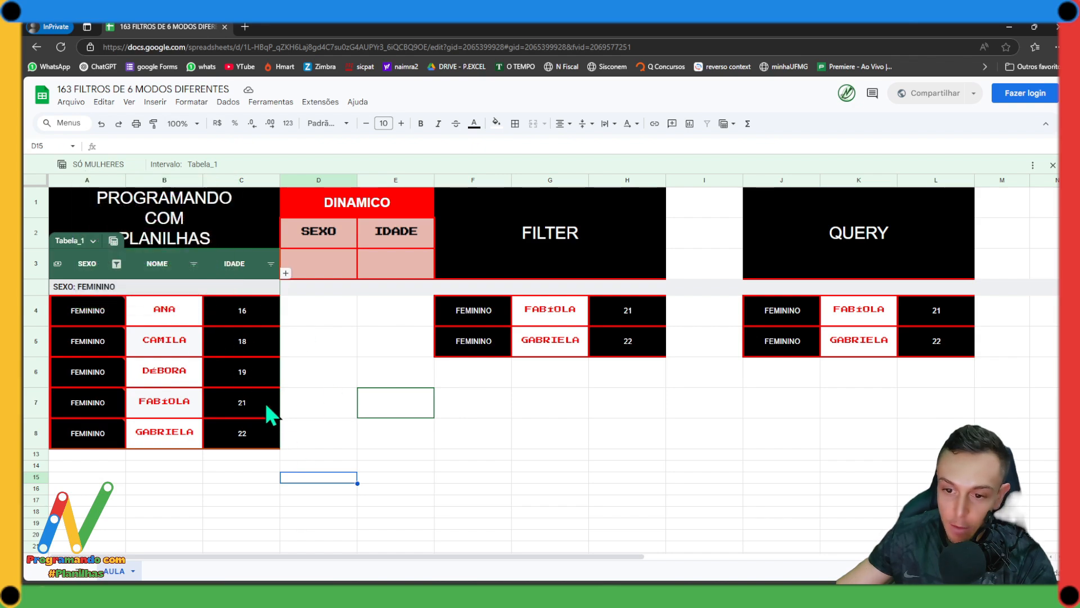
In the original window, set the SÓ MULHERES view's SEXO filter to include MASCULINO and exclude FEMININO
mouse_move(607, 591)
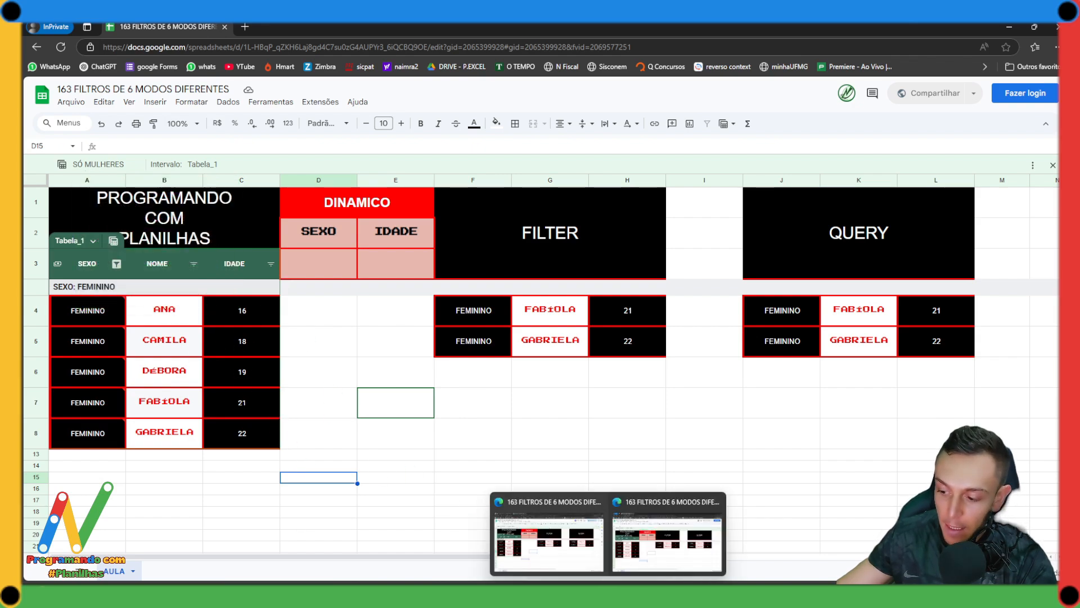
left_click(571, 569)
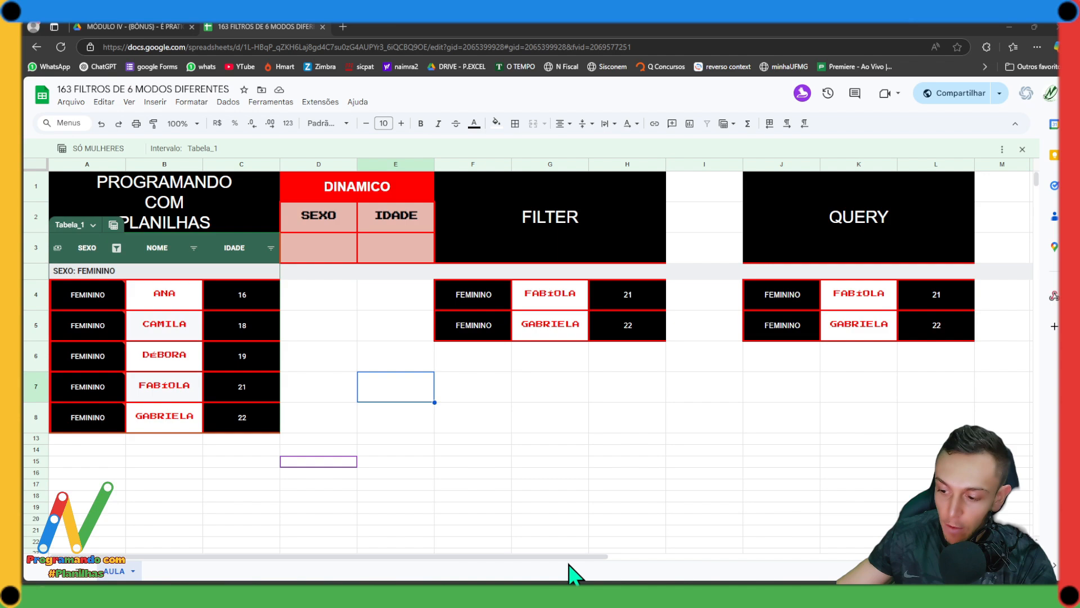
left_click(115, 248)
left_click(150, 446)
left_click(157, 430)
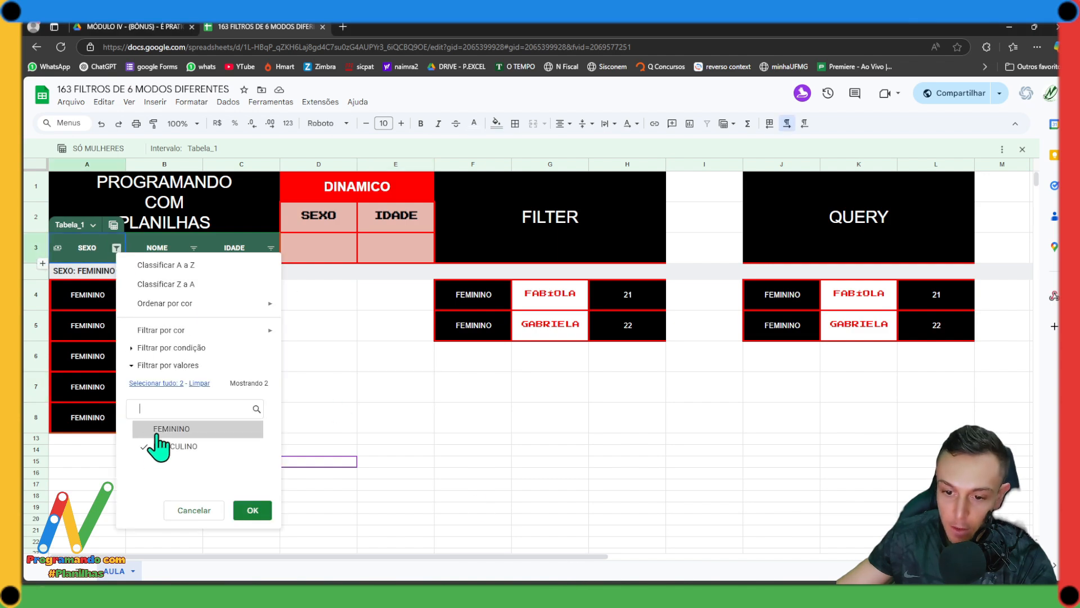
left_click(252, 510)
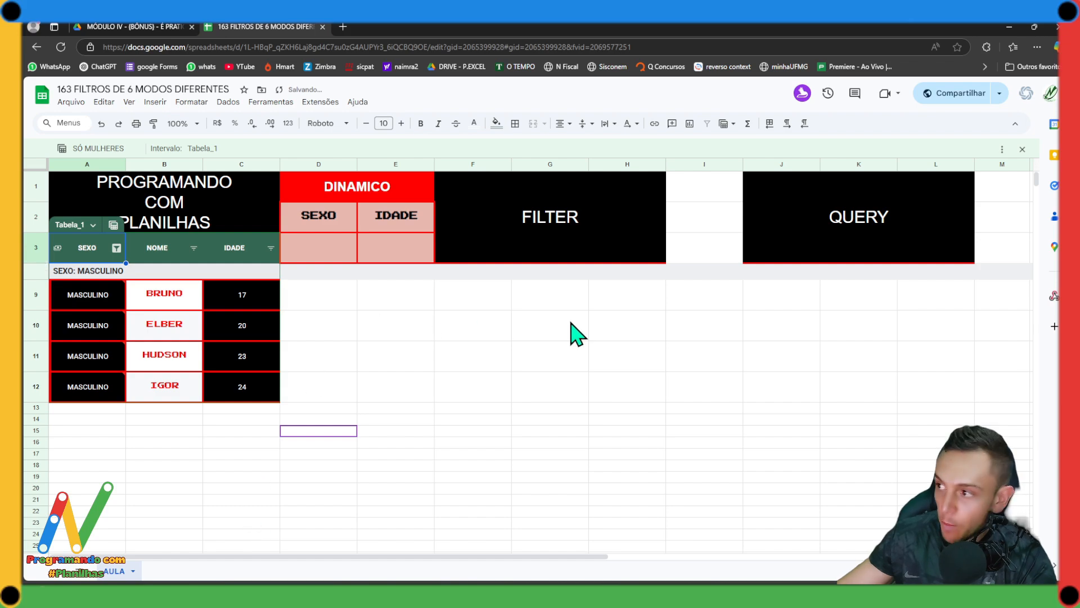
Create a new view of Tabela_1 grouped by SEXO and filter out FEMININO
left_click(113, 225)
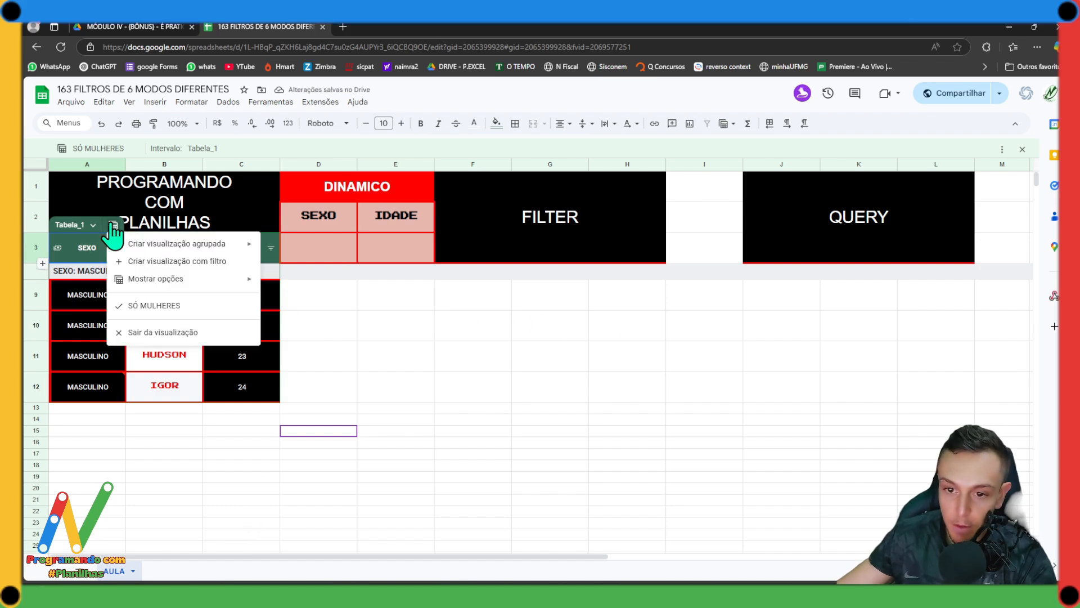
mouse_move(161, 245)
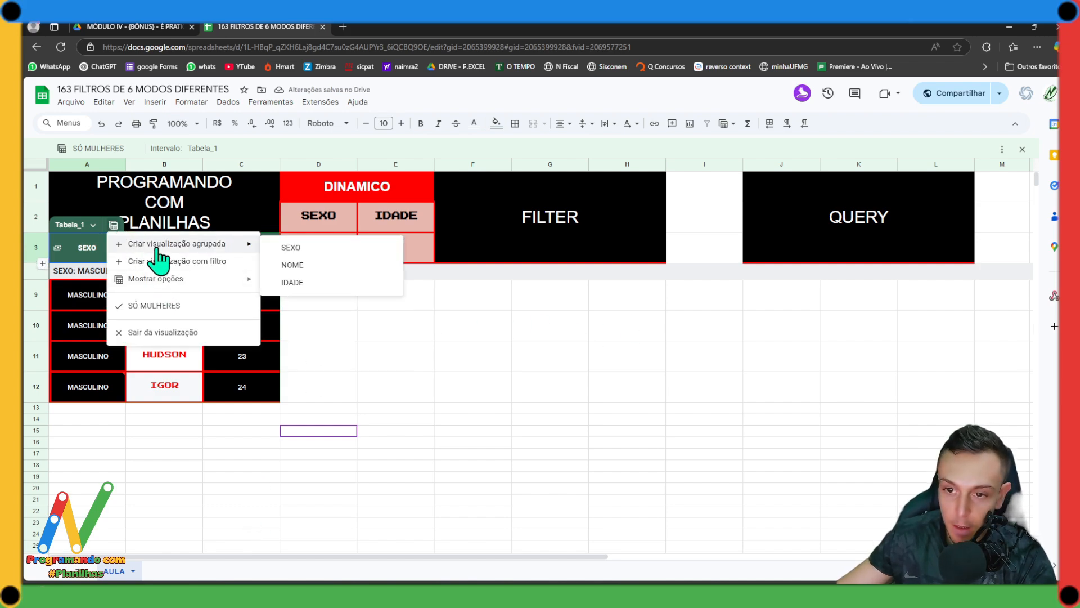
left_click(291, 248)
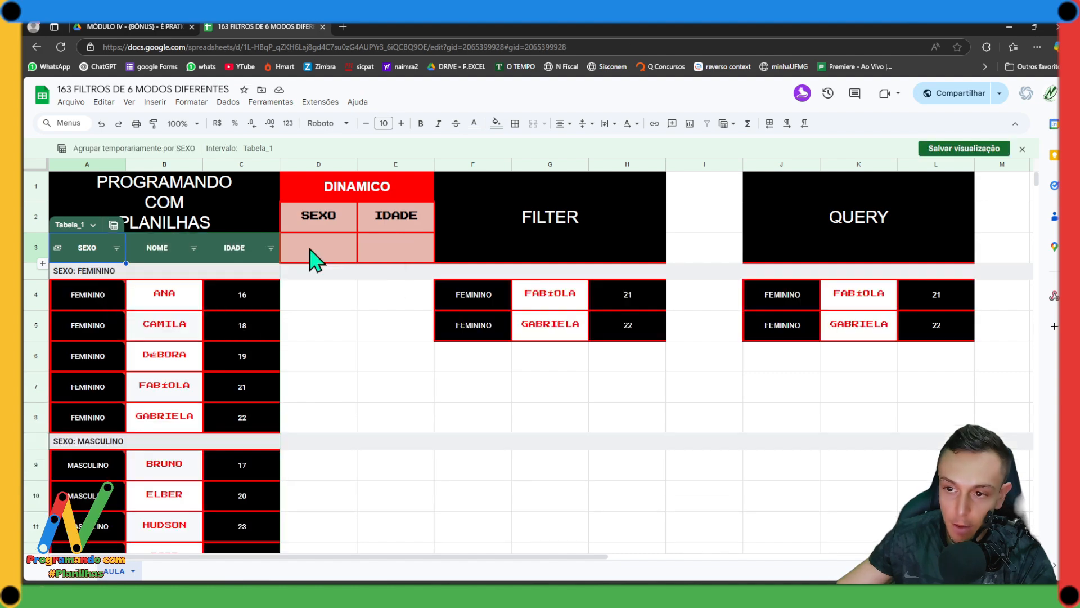
left_click(116, 248)
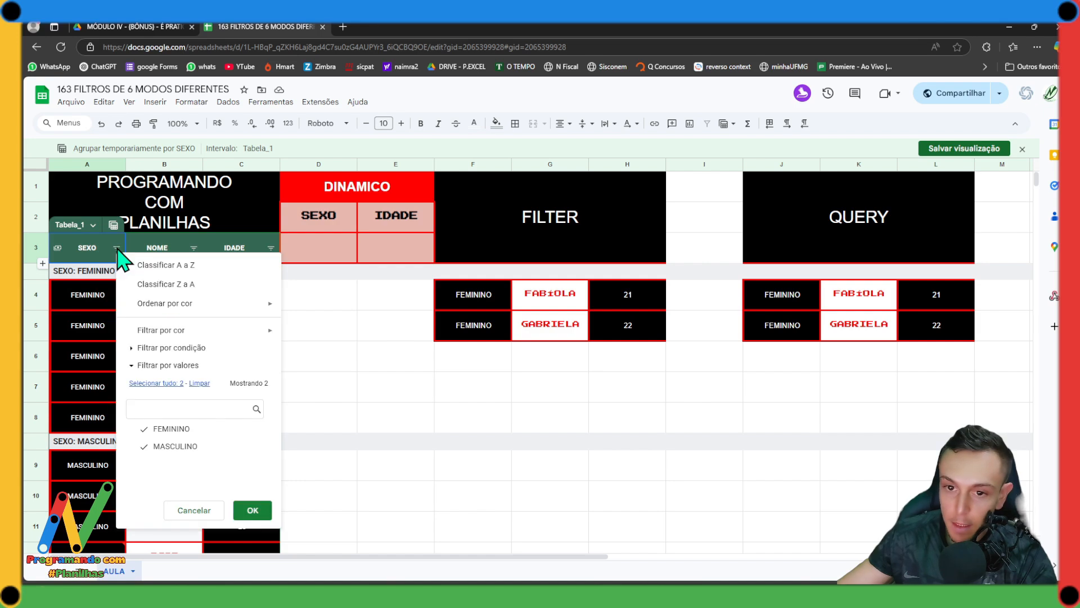
left_click(151, 429)
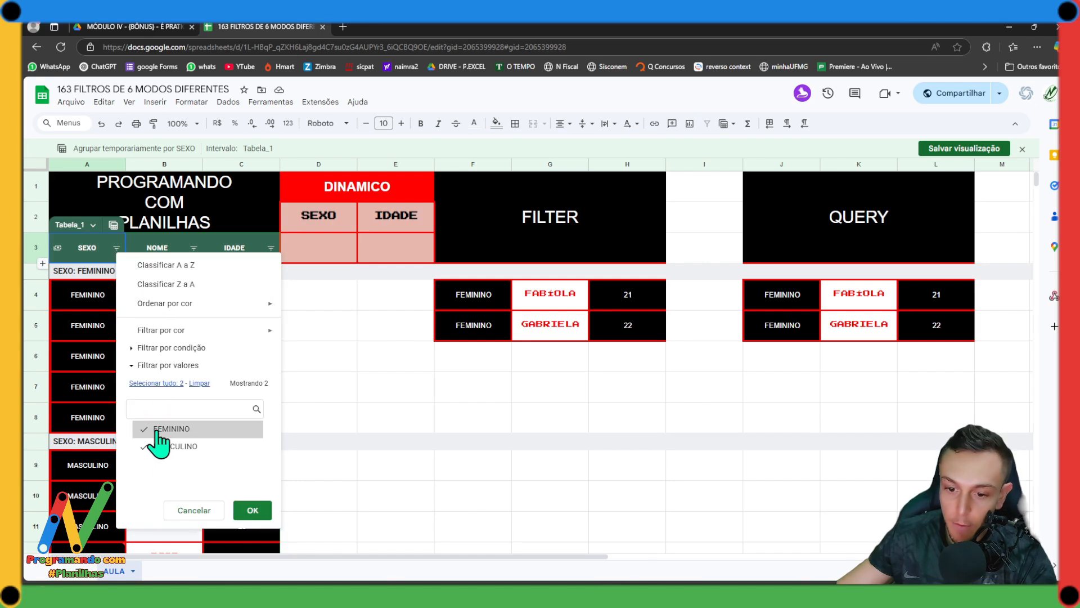
left_click(250, 510)
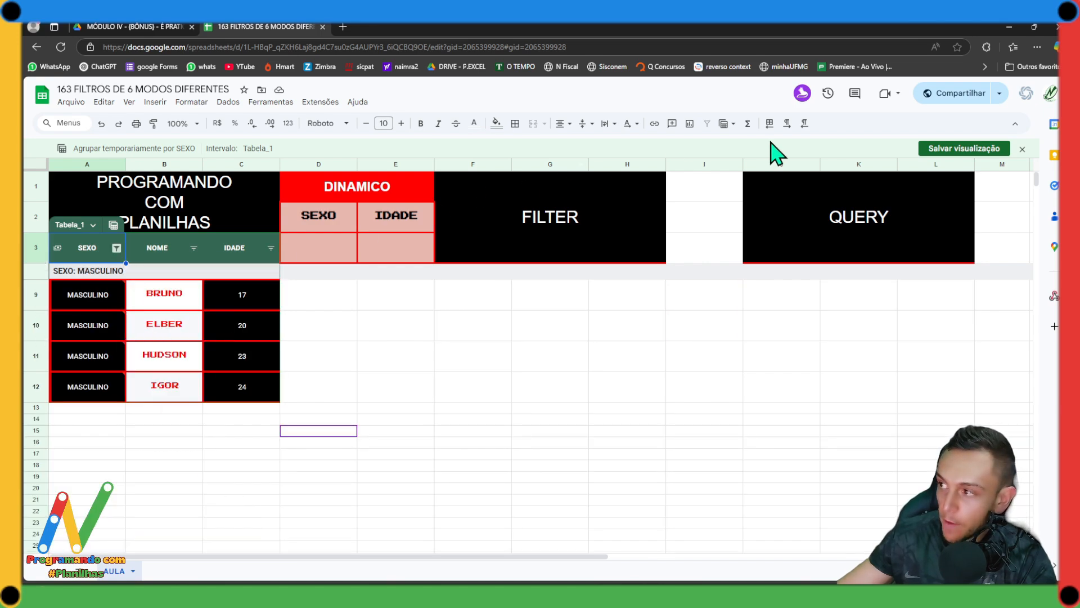
Save the grouped view of Tabela_1 under the name SÓ HOMENS
left_click(927, 150)
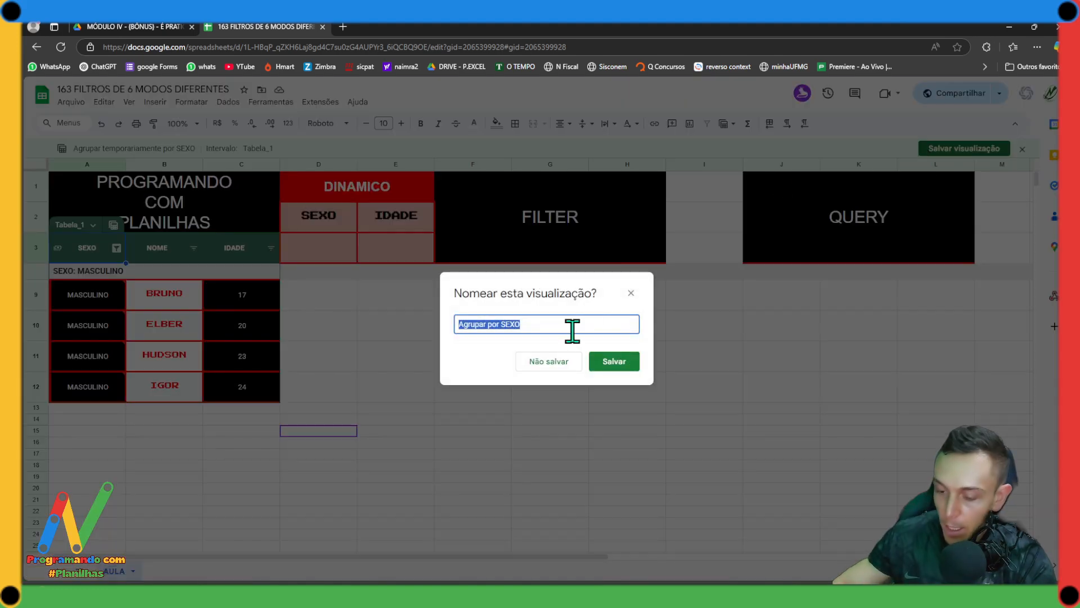
type("SÓ HOMENS")
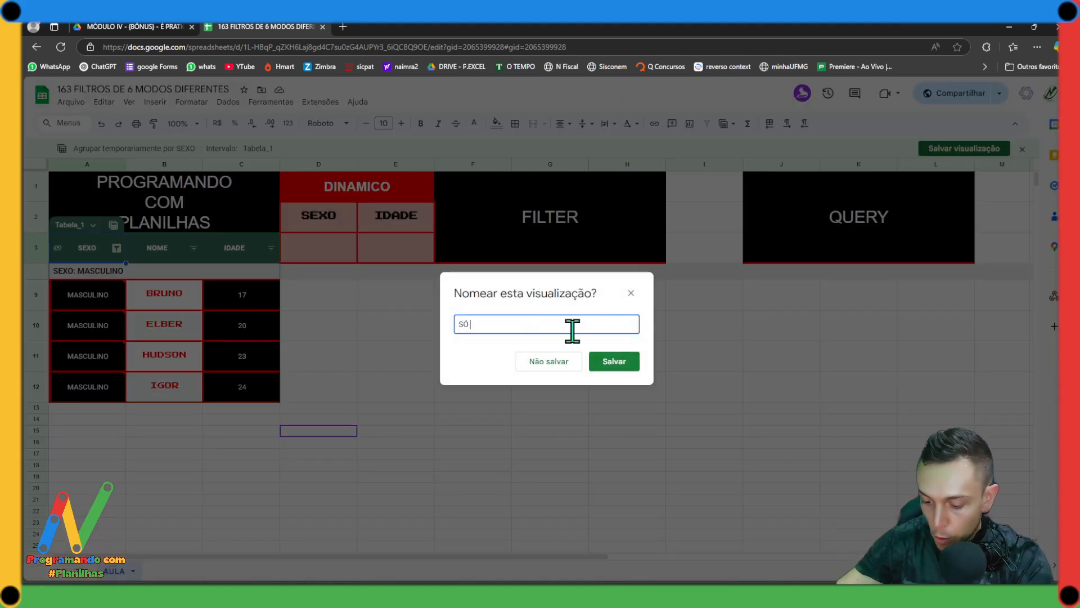
left_click(626, 365)
left_click(511, 377)
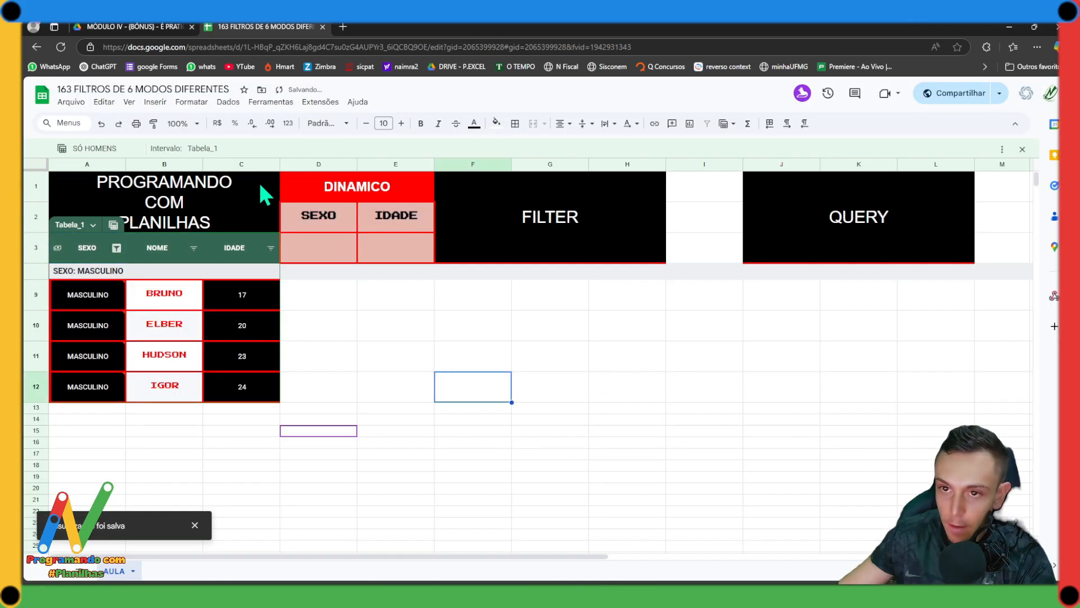
left_click(234, 37)
left_click(232, 34)
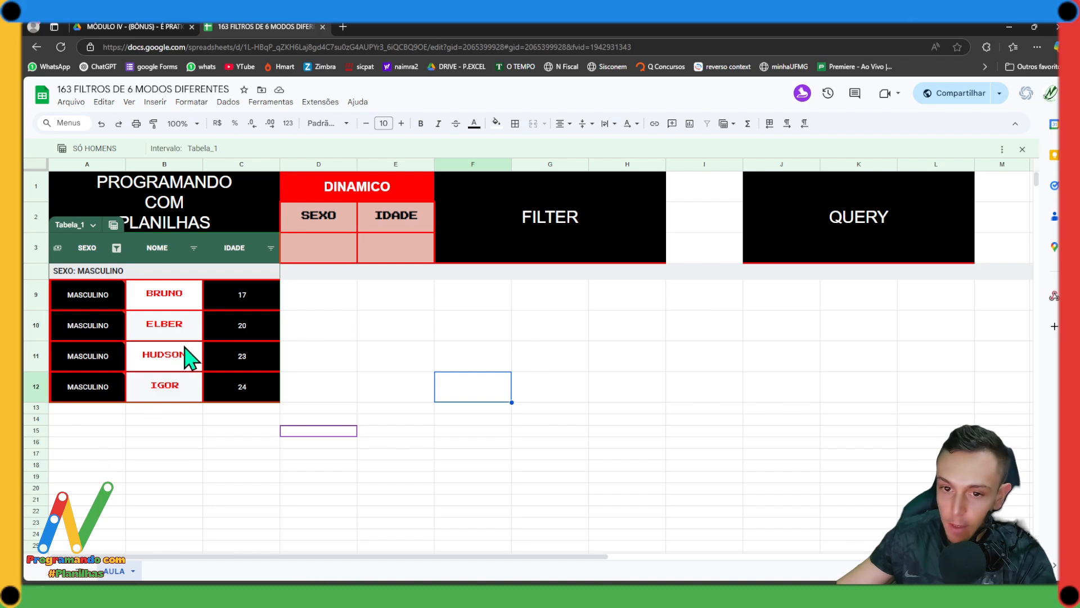
left_click(349, 353)
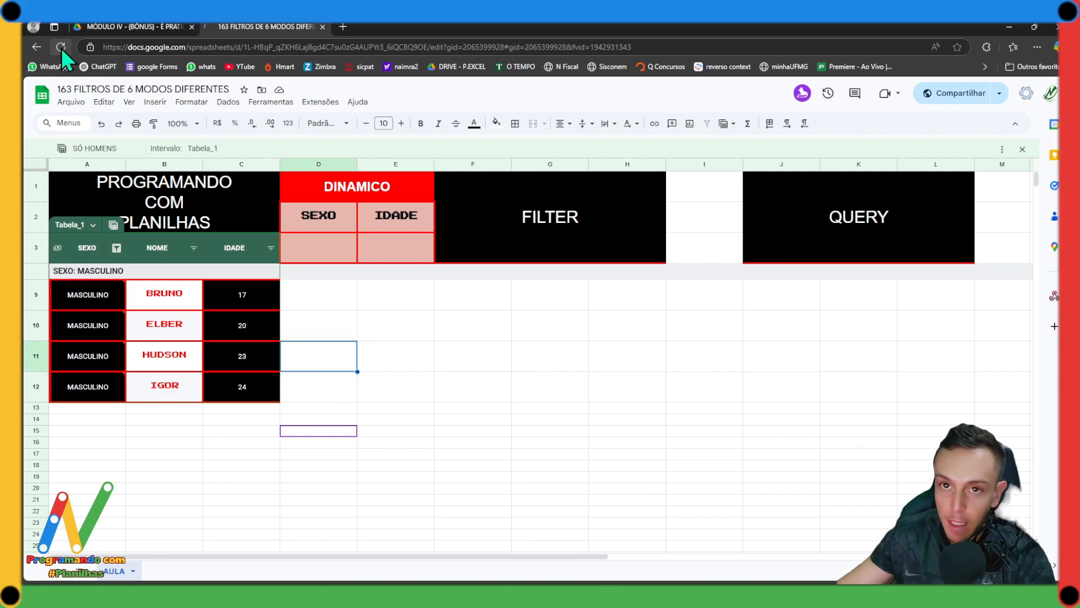
key("Right")
Alternate Tabela_1 between the saved SÓ MULHERES and SÓ HOMENS views several times, ending on SÓ MULHERES
left_click(113, 226)
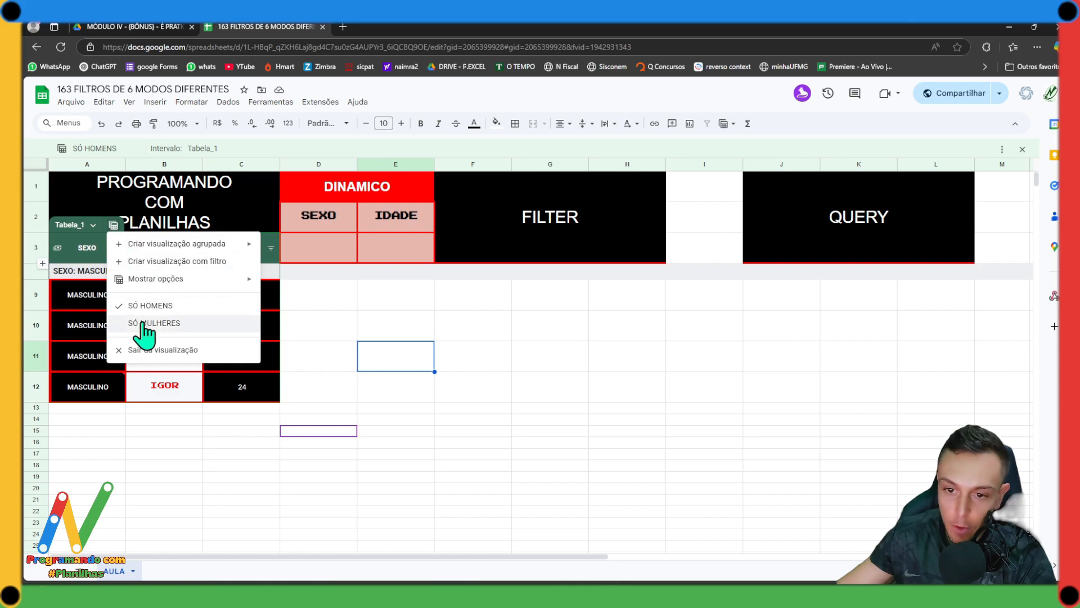
left_click(147, 323)
left_click(113, 226)
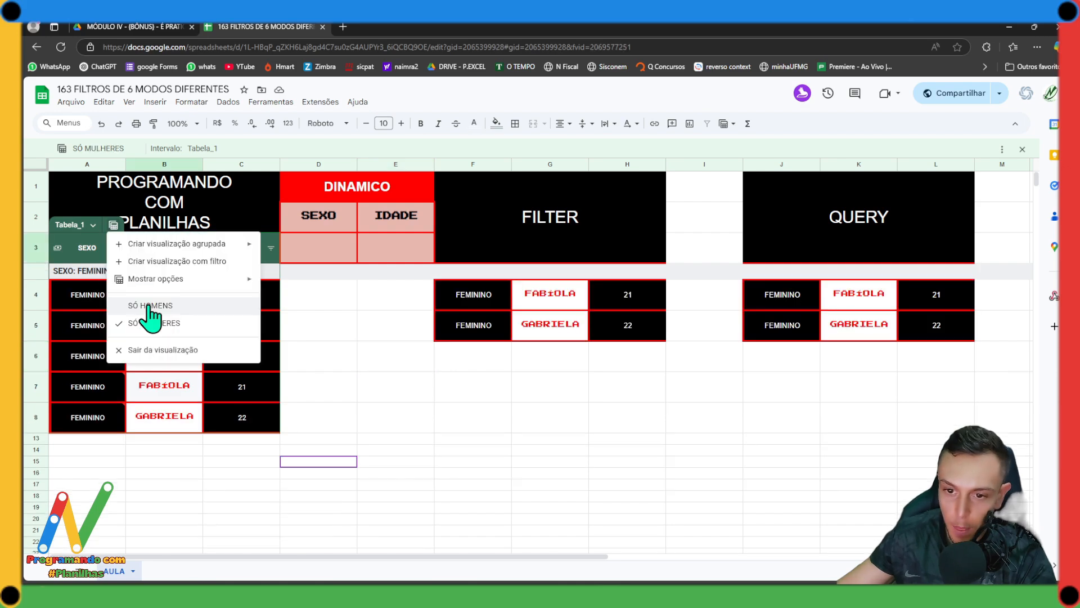
left_click(146, 306)
left_click(113, 226)
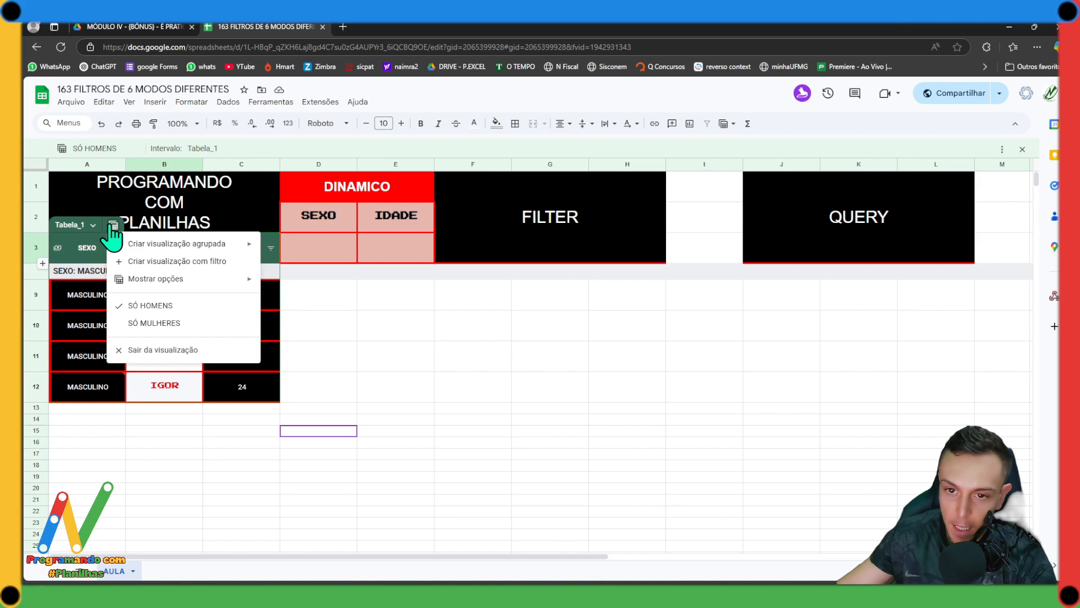
left_click(133, 321)
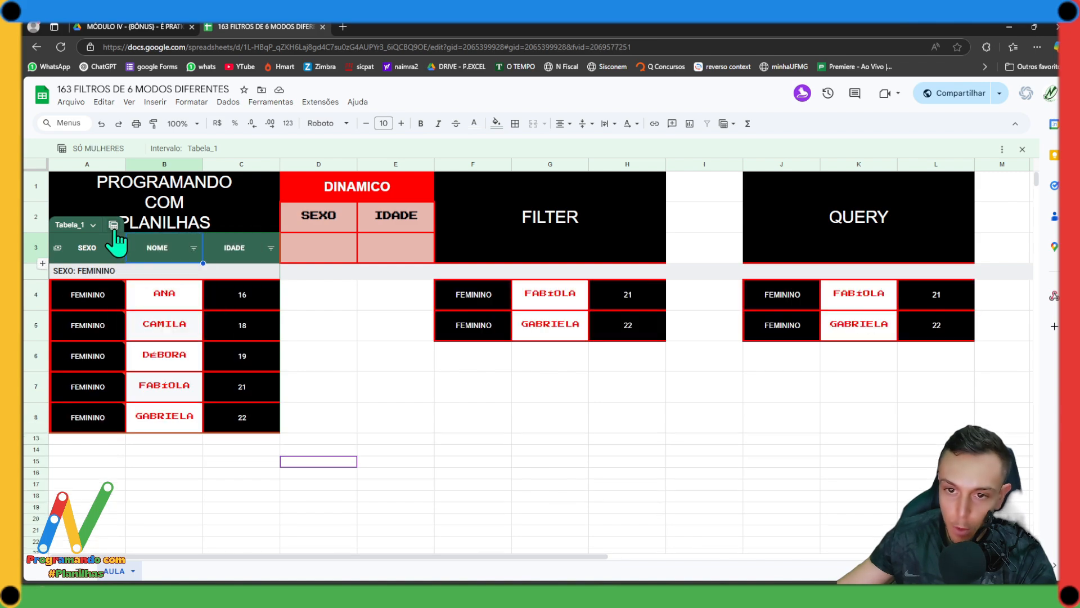
left_click(114, 226)
left_click(140, 309)
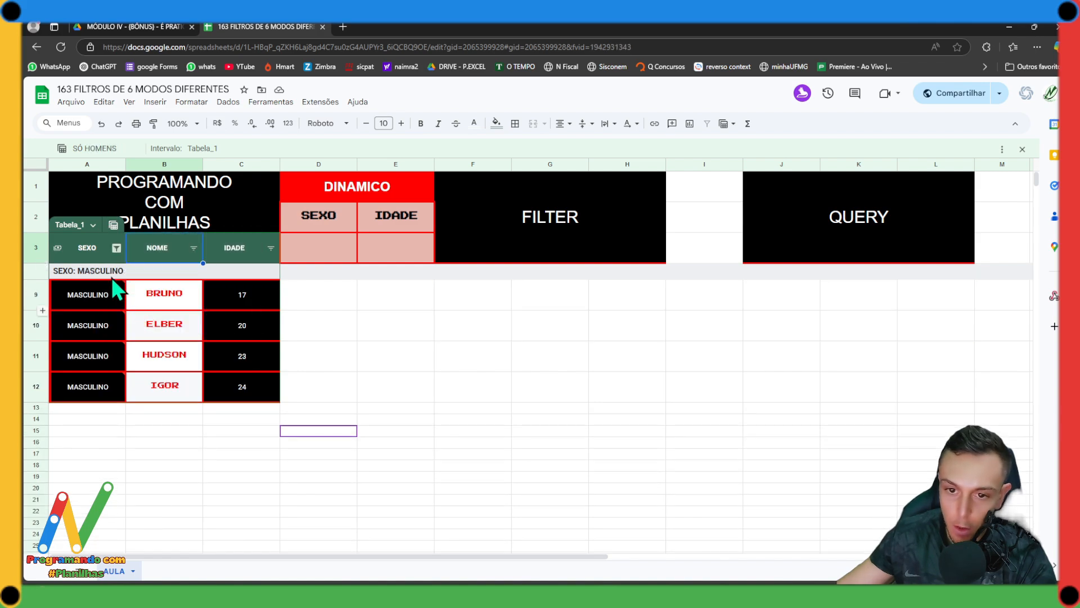
left_click(113, 226)
left_click(134, 323)
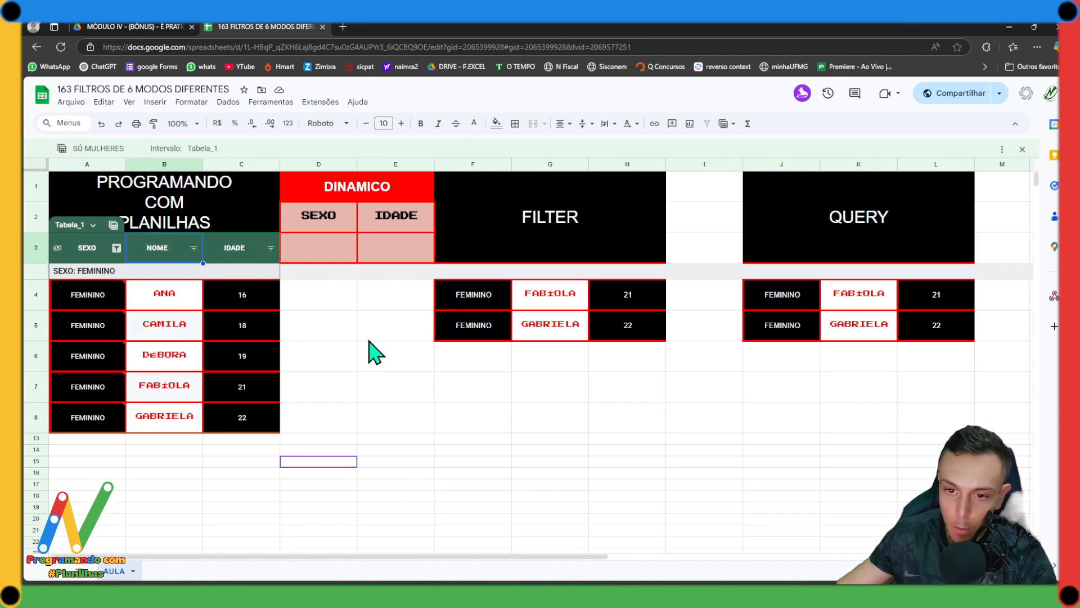
left_click(381, 360)
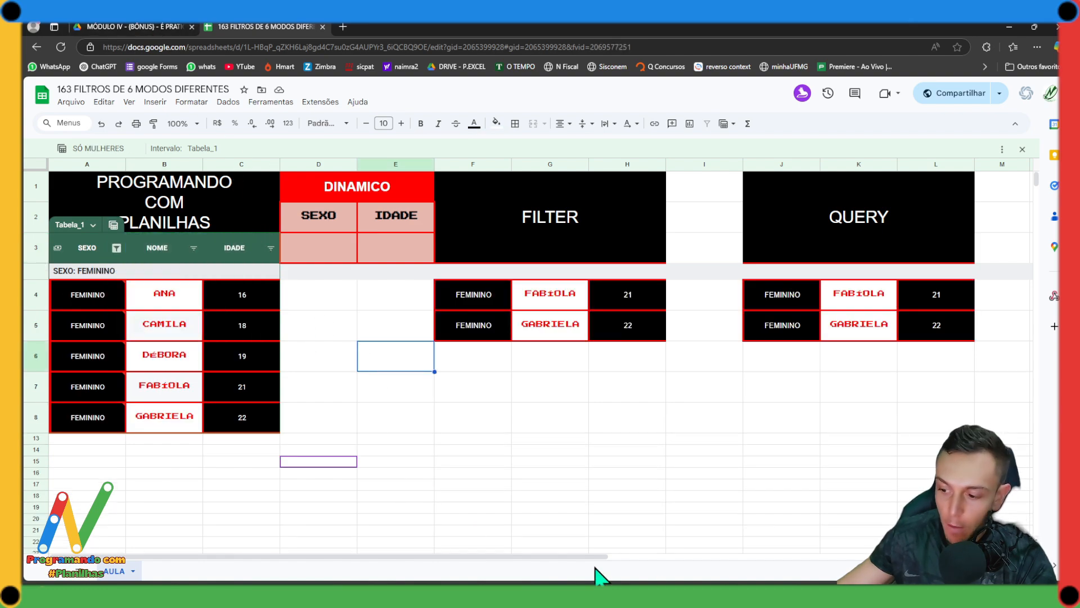
Return to the InPrivate window, reload the spreadsheet and dismiss the tip about views
mouse_move(603, 585)
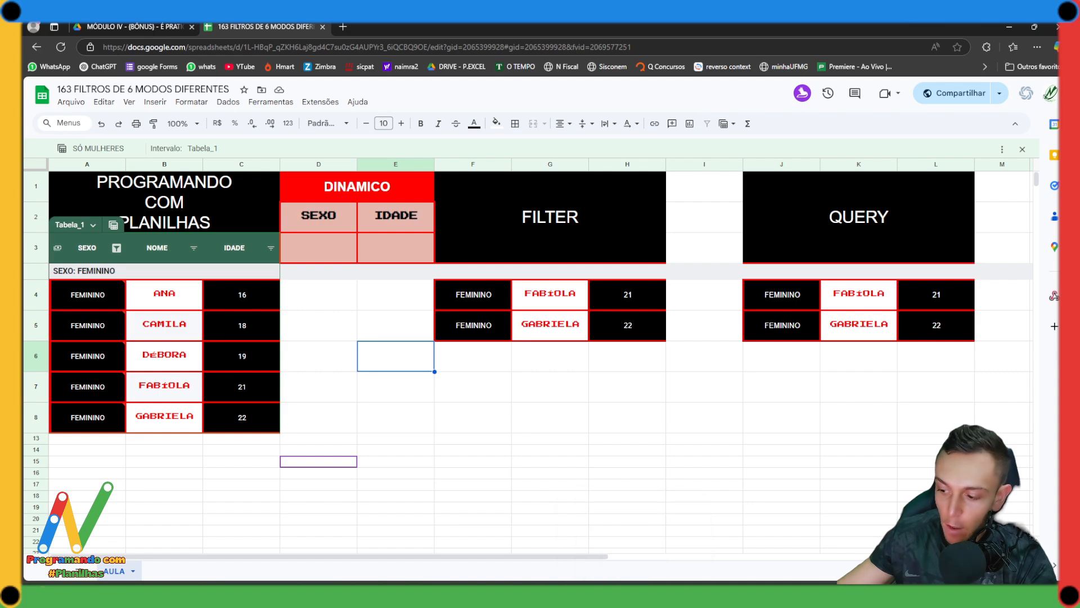
left_click(612, 554)
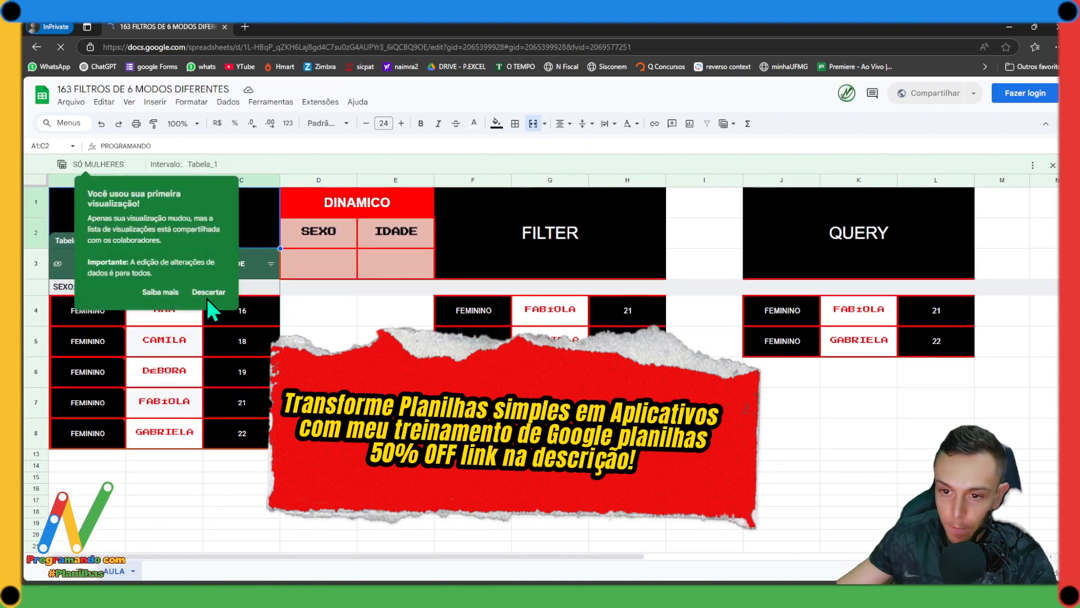
left_click(196, 292)
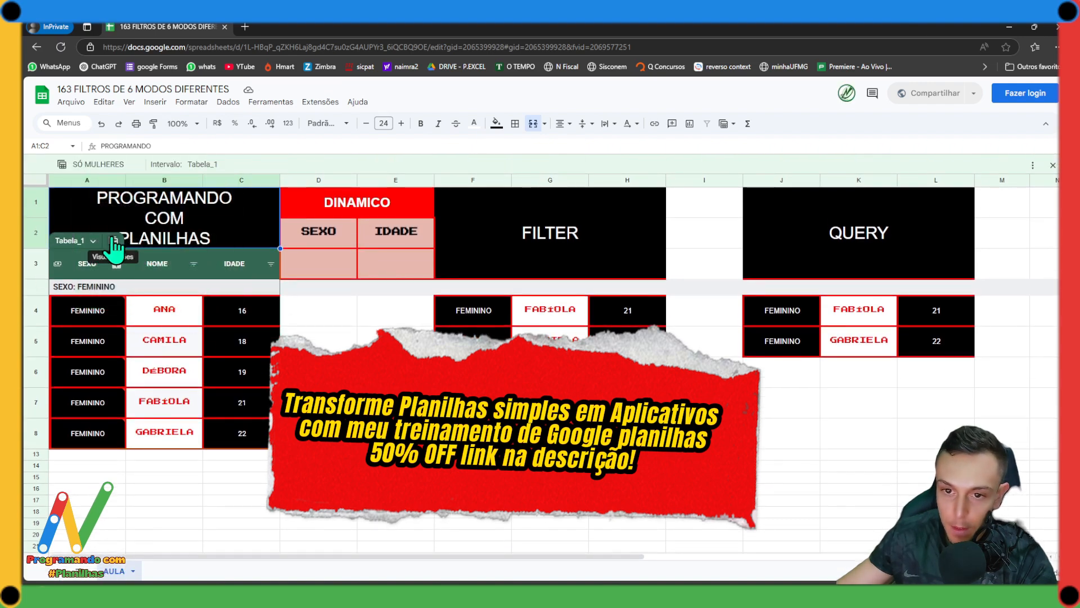
Switch Tabela_1 to the saved SÓ HOMENS view and back to SÓ MULHERES in the InPrivate window
left_click(115, 245)
left_click(137, 326)
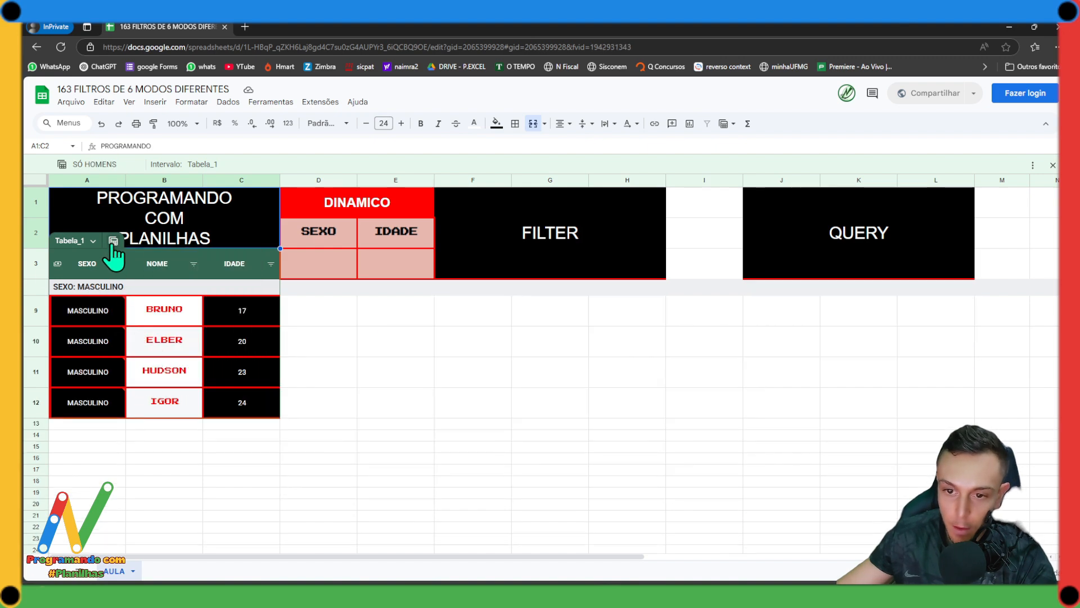
left_click(113, 243)
left_click(139, 341)
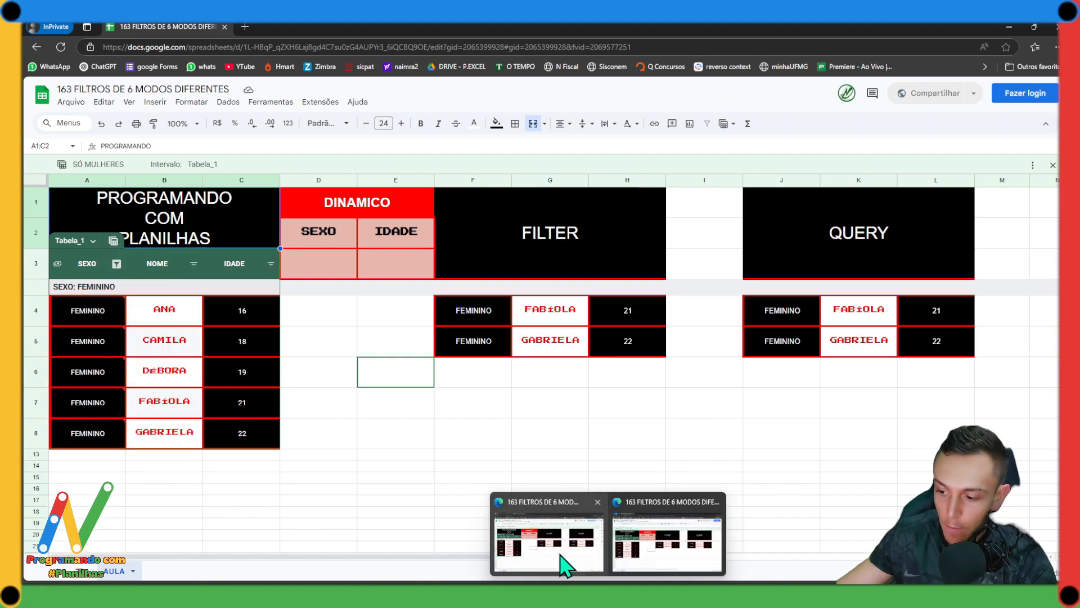
Switch to the owner's browser window and apply the saved SÓ HOMENS view to Tabela_1
left_click(559, 561)
left_click(113, 225)
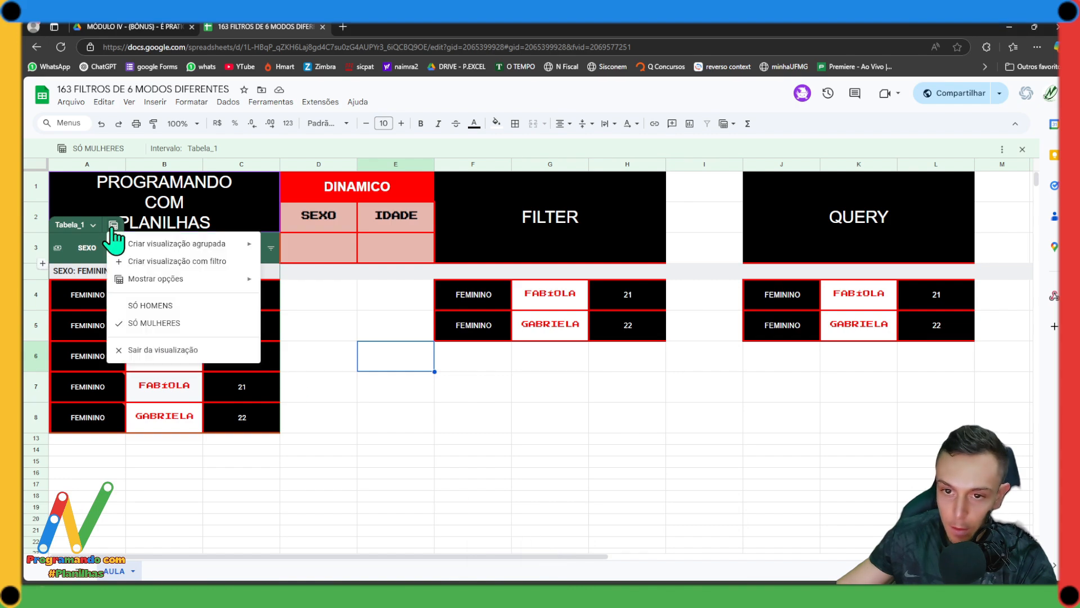
left_click(140, 306)
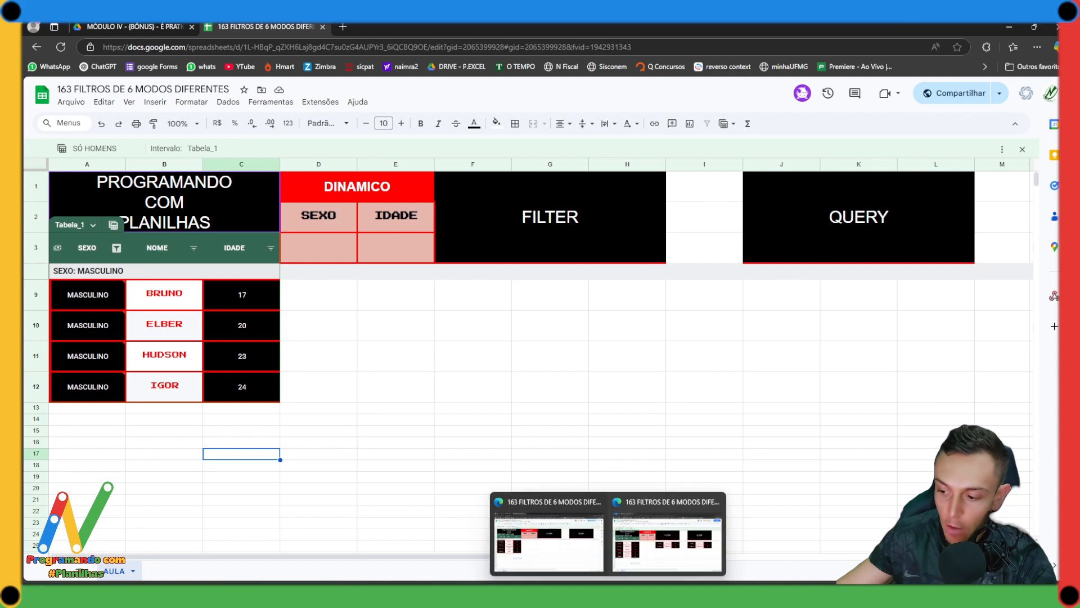
Bring the InPrivate window back over the owner's window to compare both views, and close the InPrivate window
mouse_move(607, 585)
left_click(652, 555)
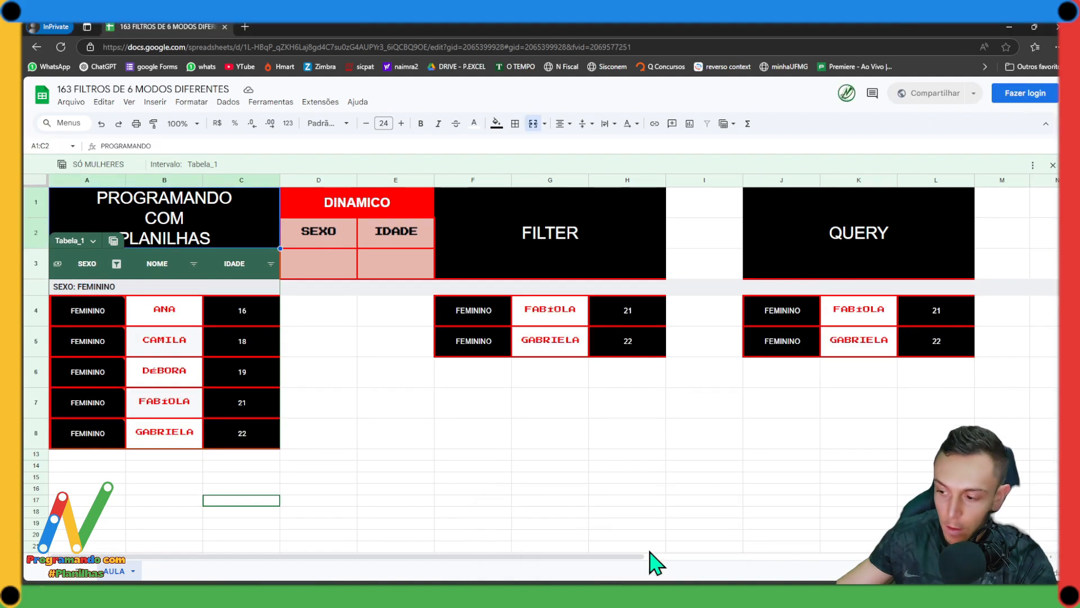
left_click(453, 438)
left_click_drag(295, 32, 560, 119)
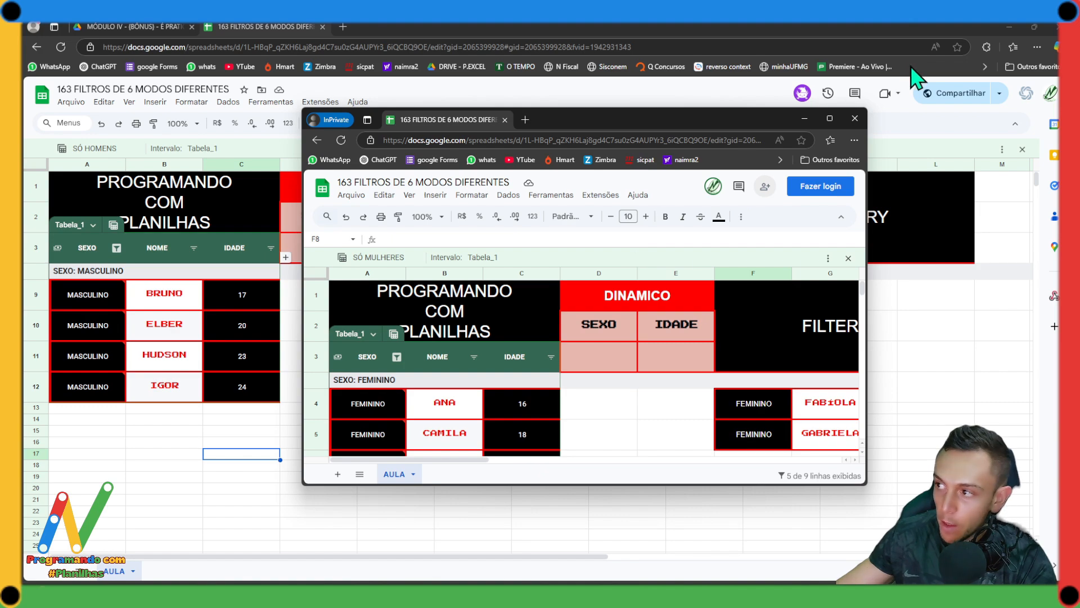
left_click(855, 119)
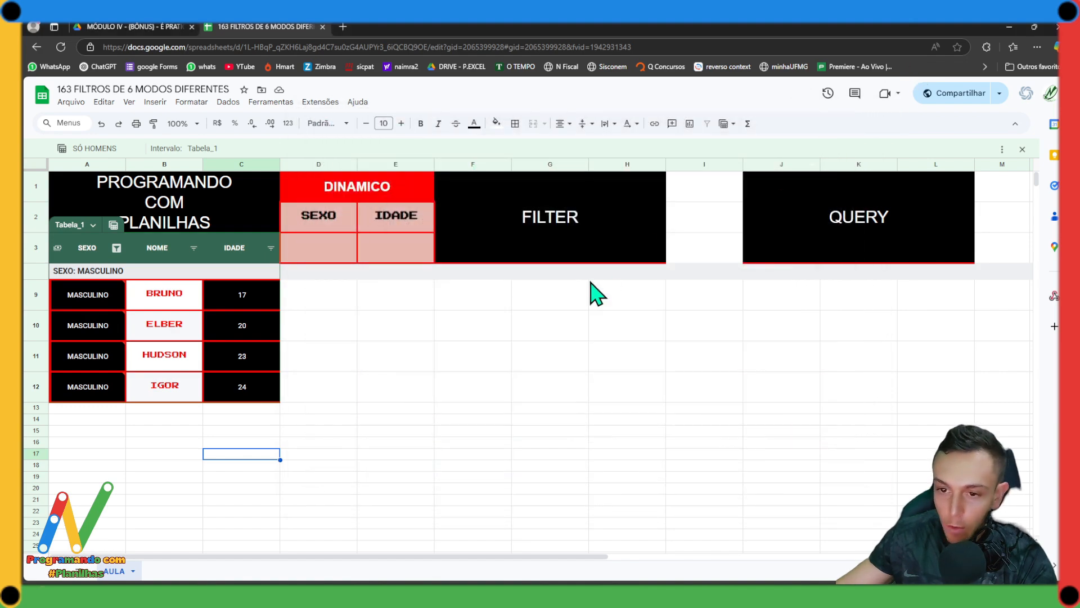
Include FEMININO again in the SEXO filter of the SÓ HOMENS view
left_click(551, 332)
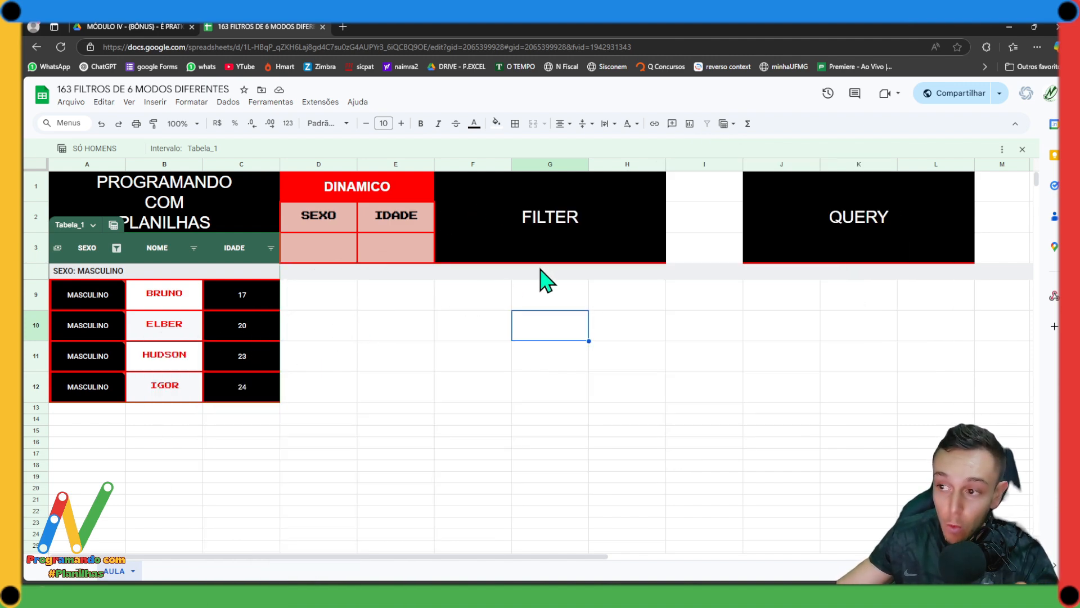
left_click(116, 248)
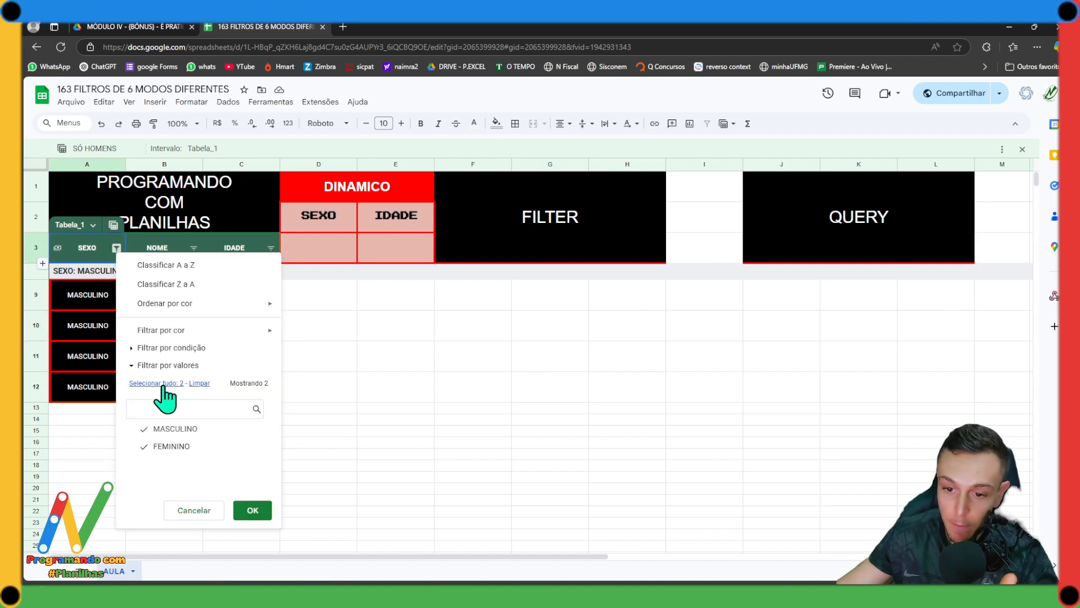
left_click(172, 445)
left_click(252, 510)
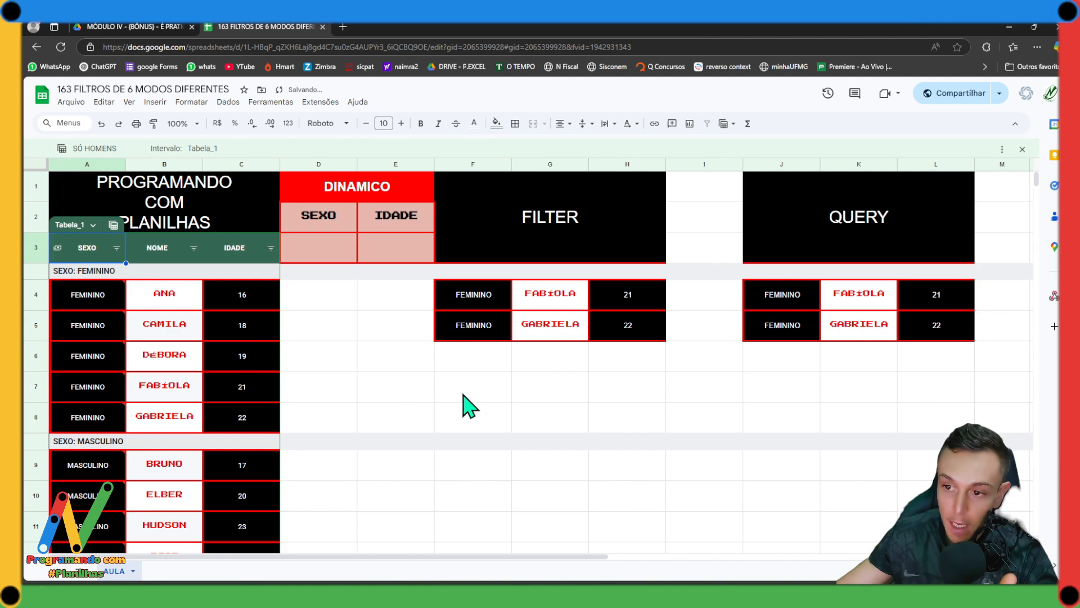
Look over the DINAMICO, FILTER and QUERY areas of the sheet
left_click(404, 365)
left_click(345, 252)
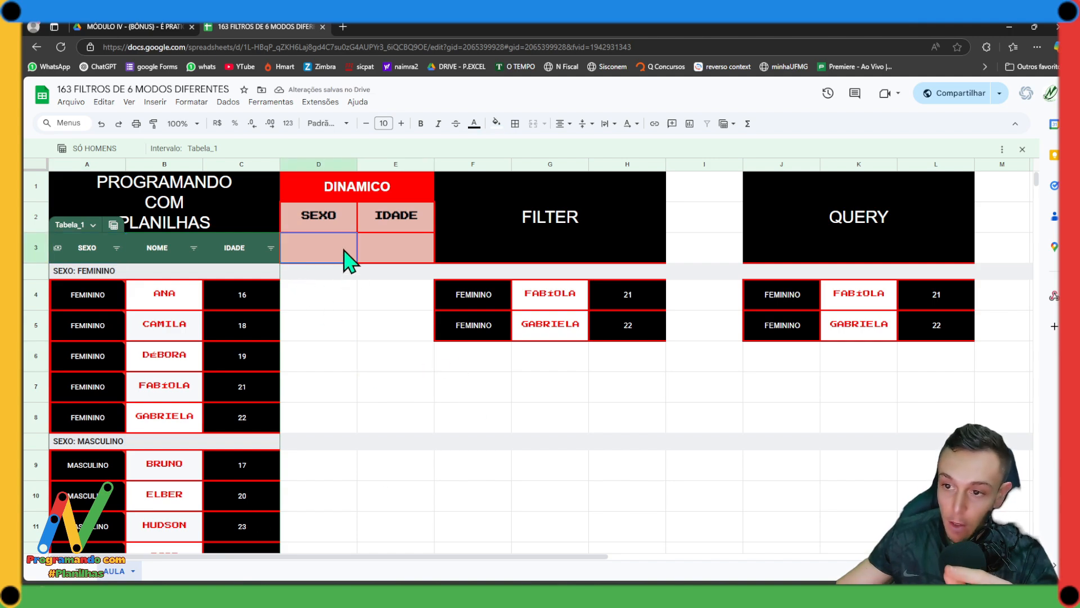
left_click(555, 242)
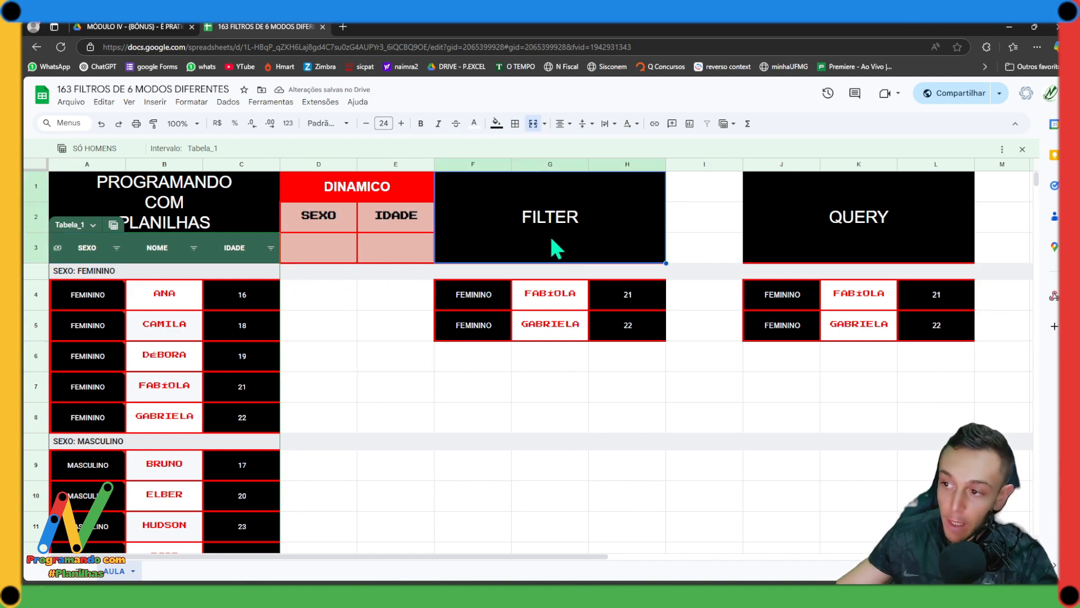
left_click(856, 257)
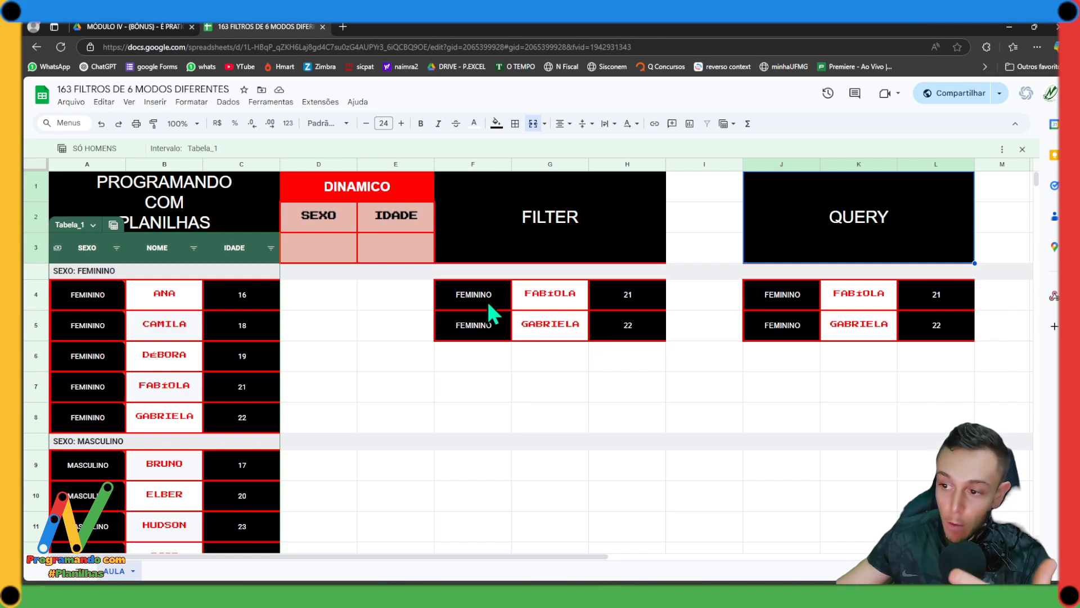
Clear the results under FILTER in F4:H5 and under QUERY in J4:L5
left_click_drag(465, 297, 641, 299)
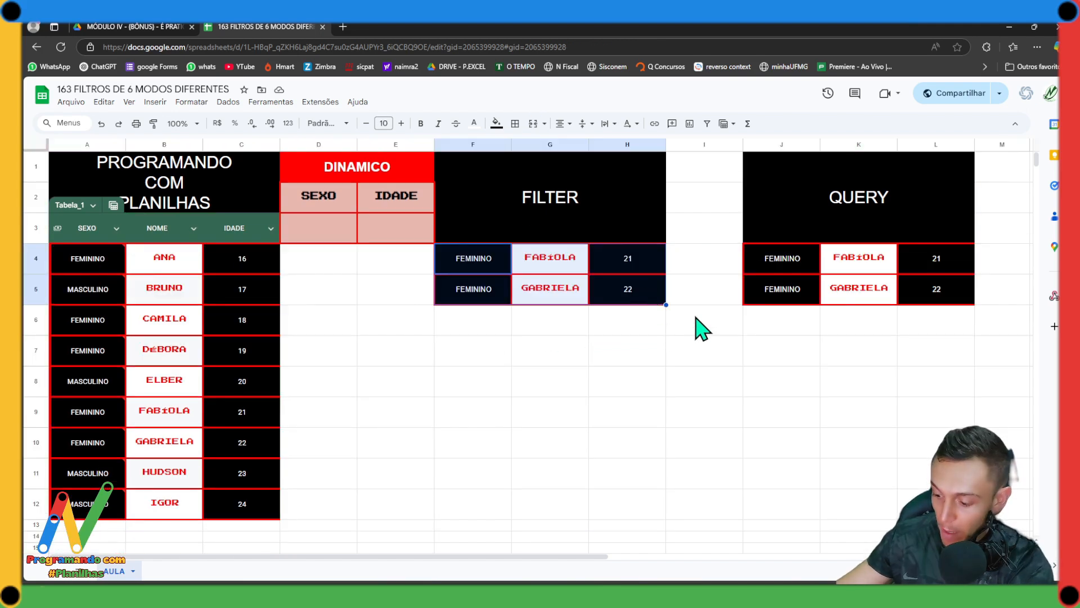
key("Delete")
left_click_drag(785, 273, 910, 297)
key("Delete")
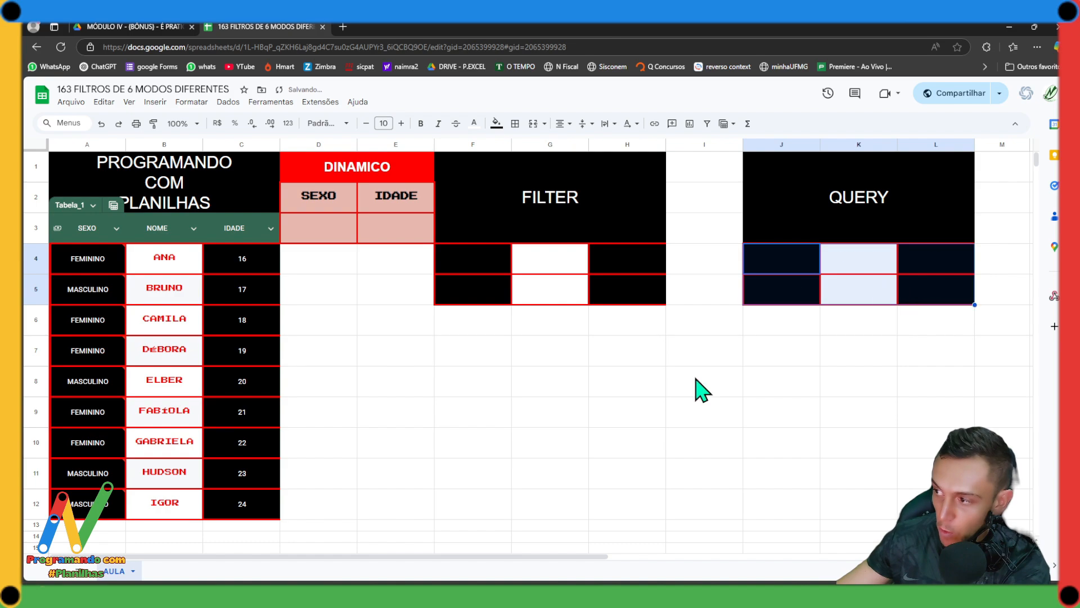
left_click(700, 388)
left_click(457, 265)
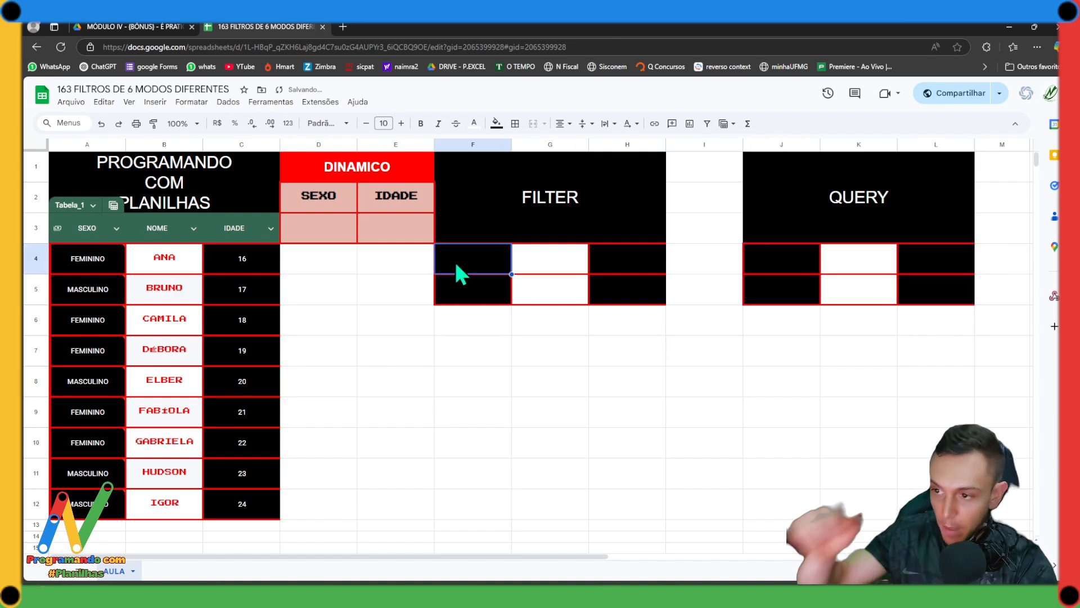
type("=FL")
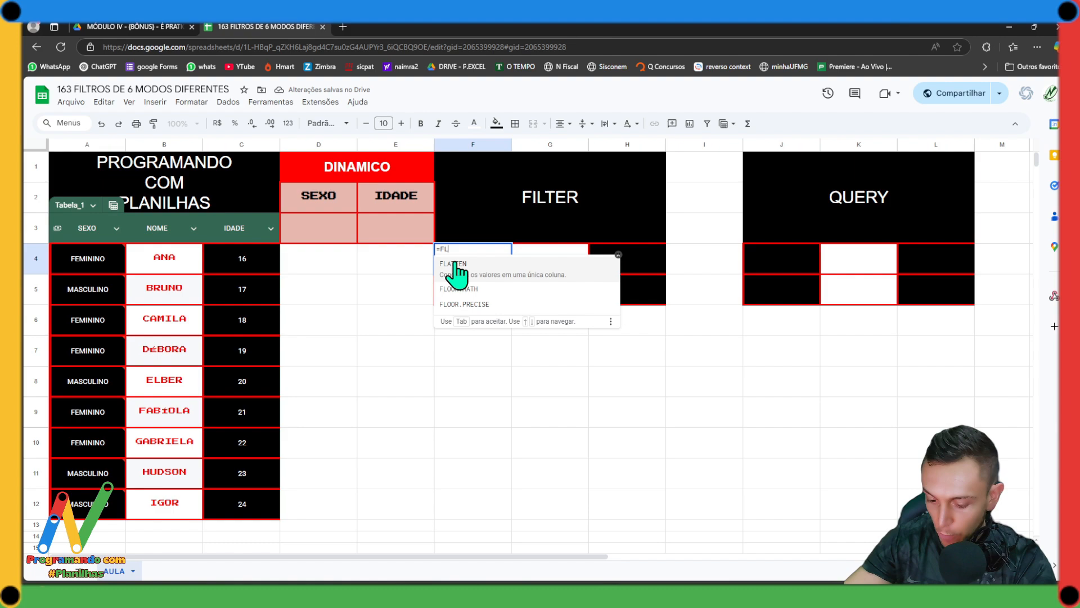
key("BackSpace")
type("ILTER")
key("Tab")
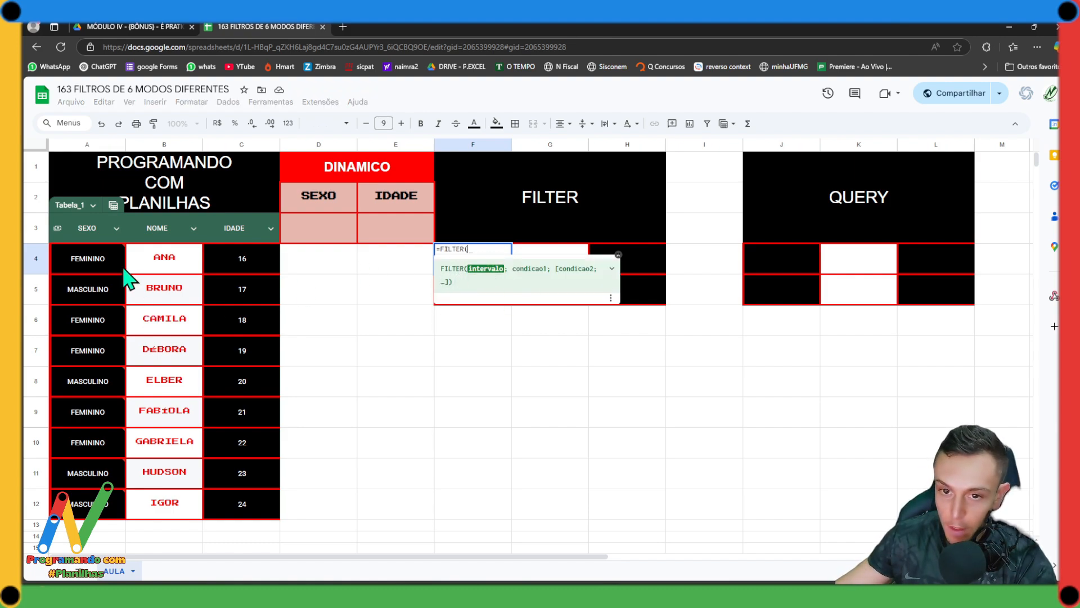
left_click_drag(88, 254, 266, 502)
key("Escape")
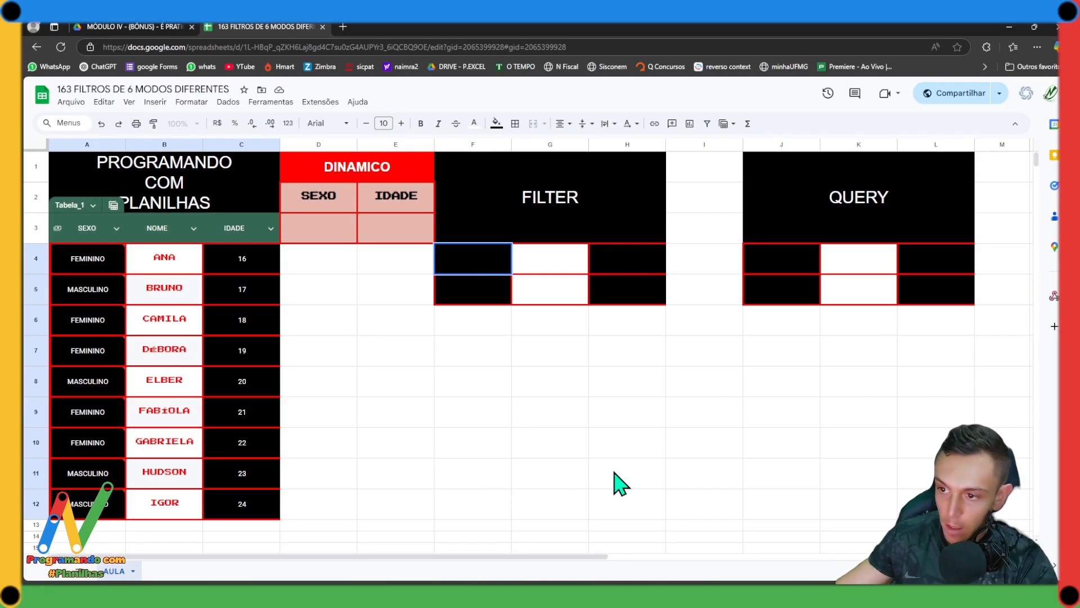
left_click_drag(624, 445, 629, 416)
left_click_drag(456, 346, 388, 343)
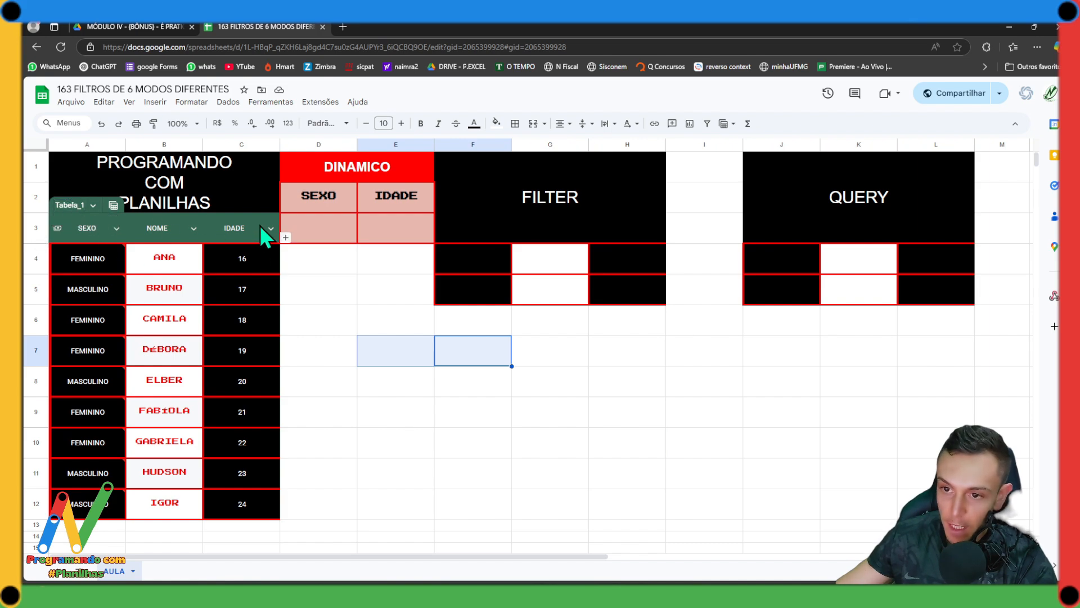
left_click(62, 229)
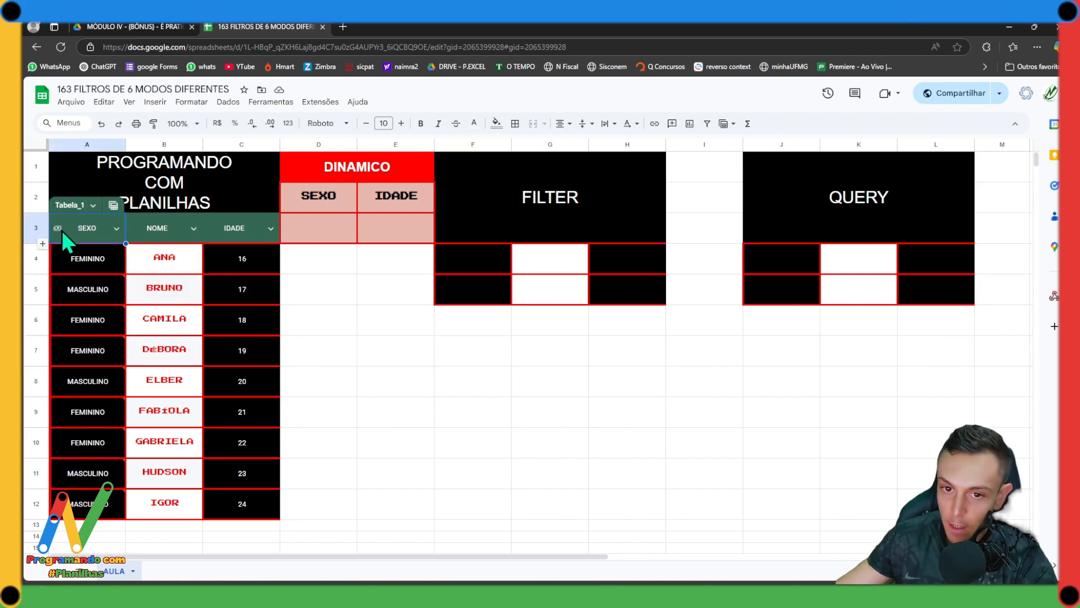
left_click(363, 298)
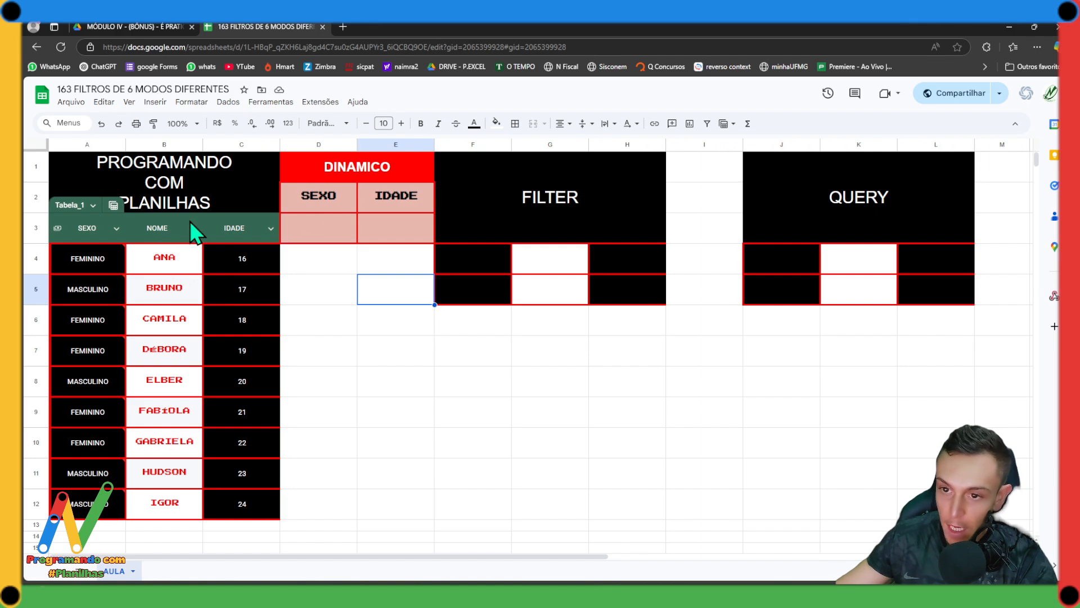
left_click(506, 332)
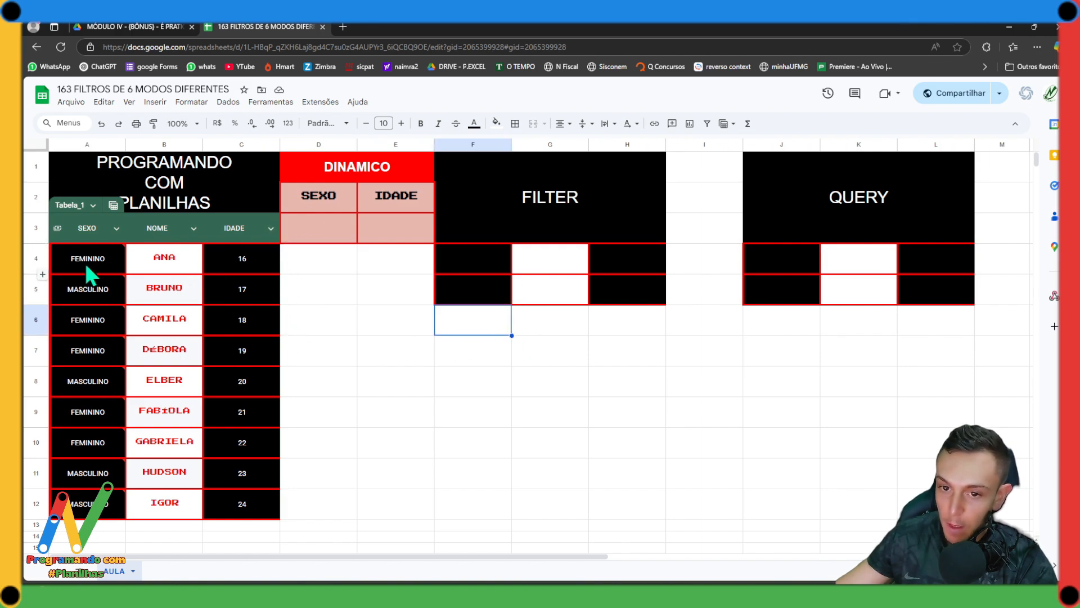
mouse_move(101, 269)
left_click_drag(100, 265, 273, 506)
left_click(381, 382)
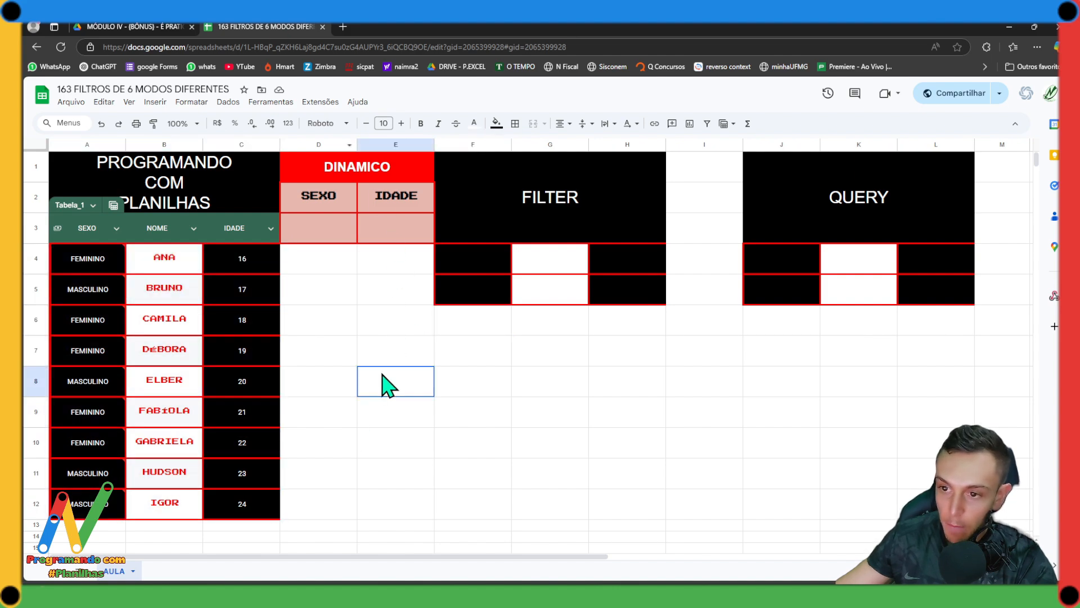
Undo the recent changes repeatedly, back past the clearing of the FILTER and QUERY results and the saved views of Tabela_1
left_click(101, 124)
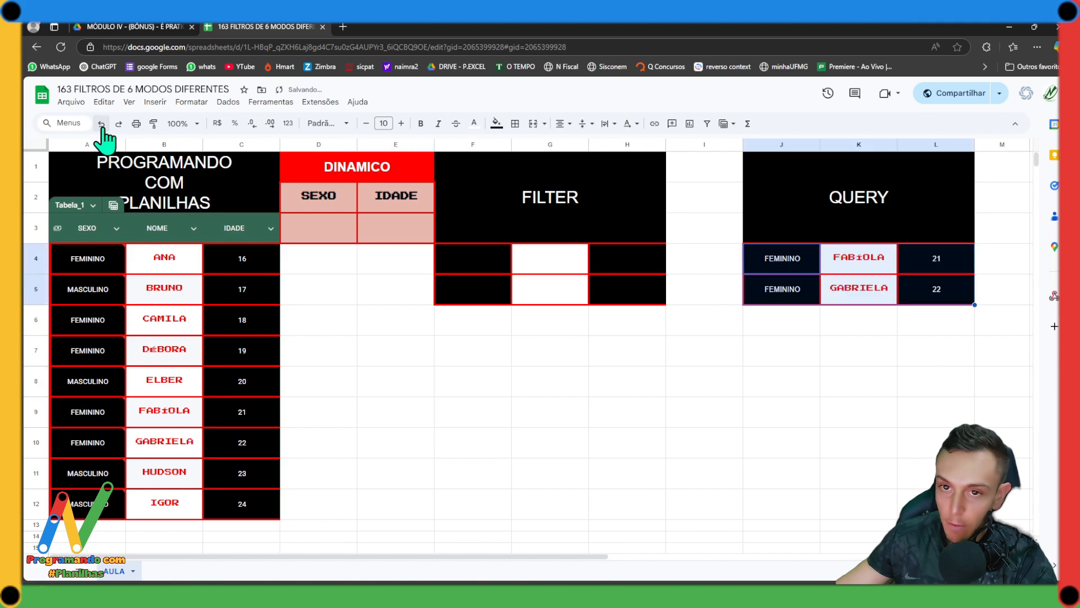
left_click(102, 124)
left_click(102, 123)
left_click(102, 123)
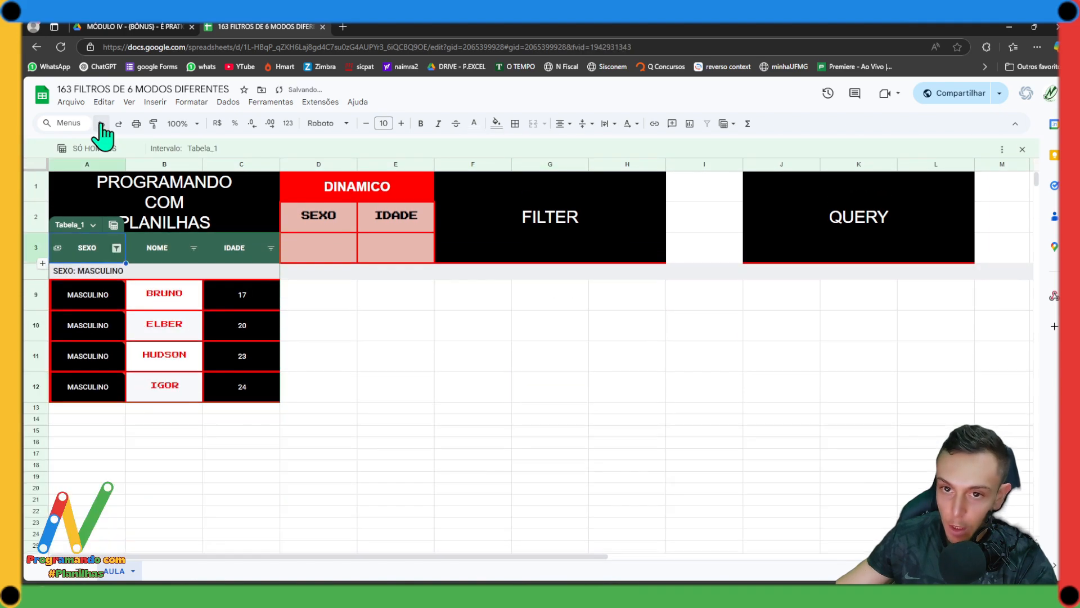
left_click(101, 124)
left_click(101, 124)
left_click(101, 124)
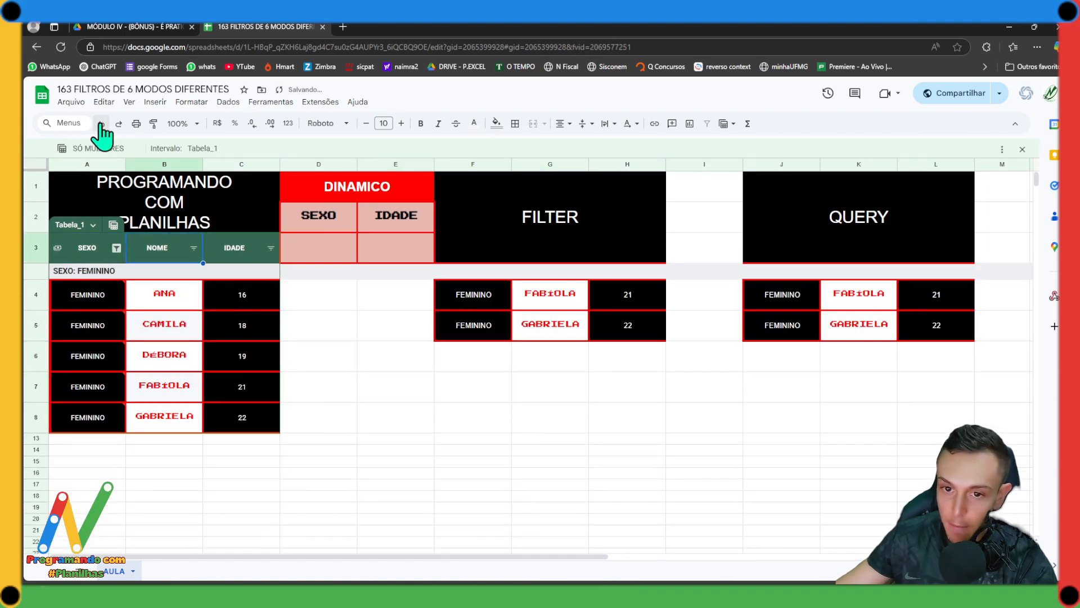
left_click(101, 124)
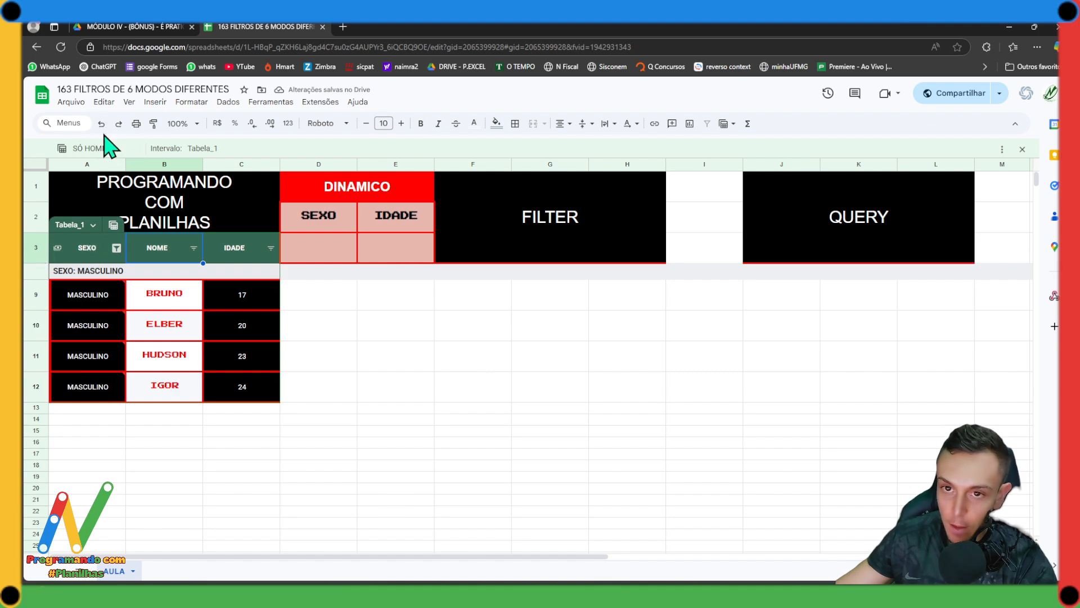
left_click(101, 124)
left_click(101, 124)
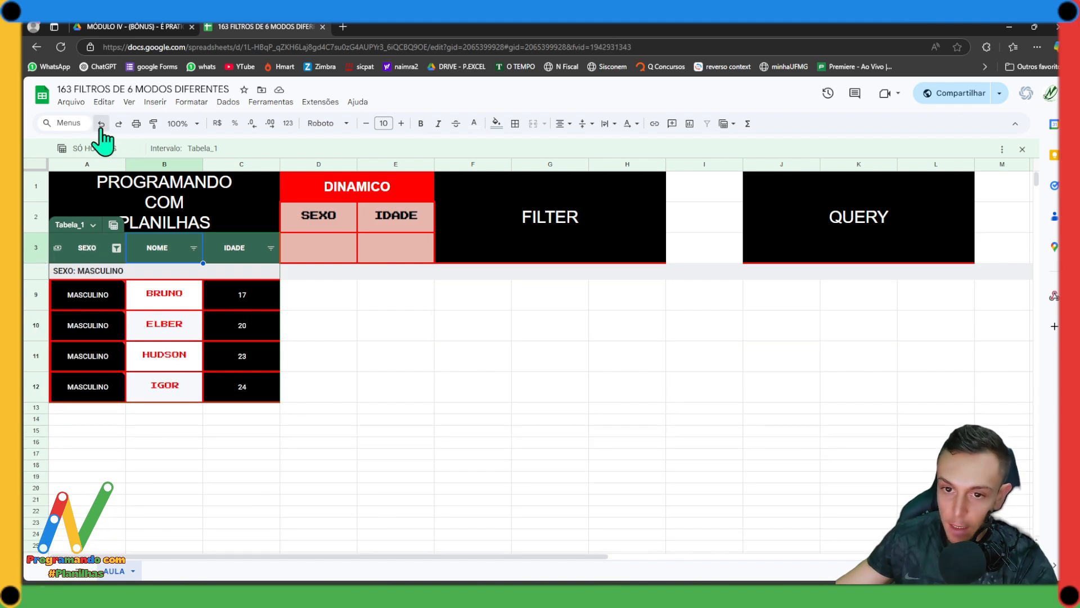
left_click(101, 124)
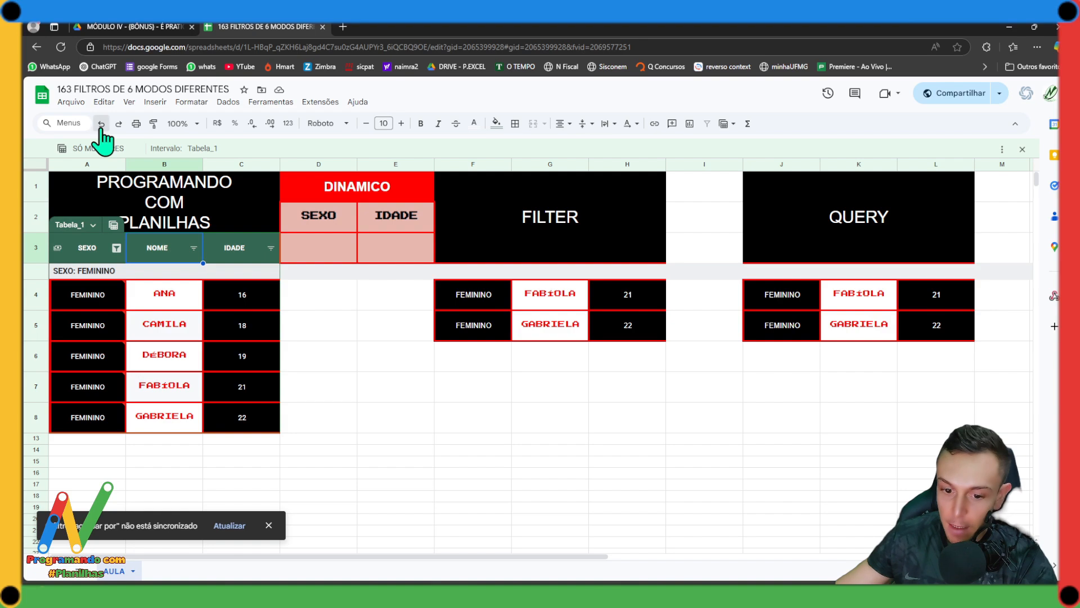
left_click(102, 125)
left_click(102, 125)
left_click(102, 125)
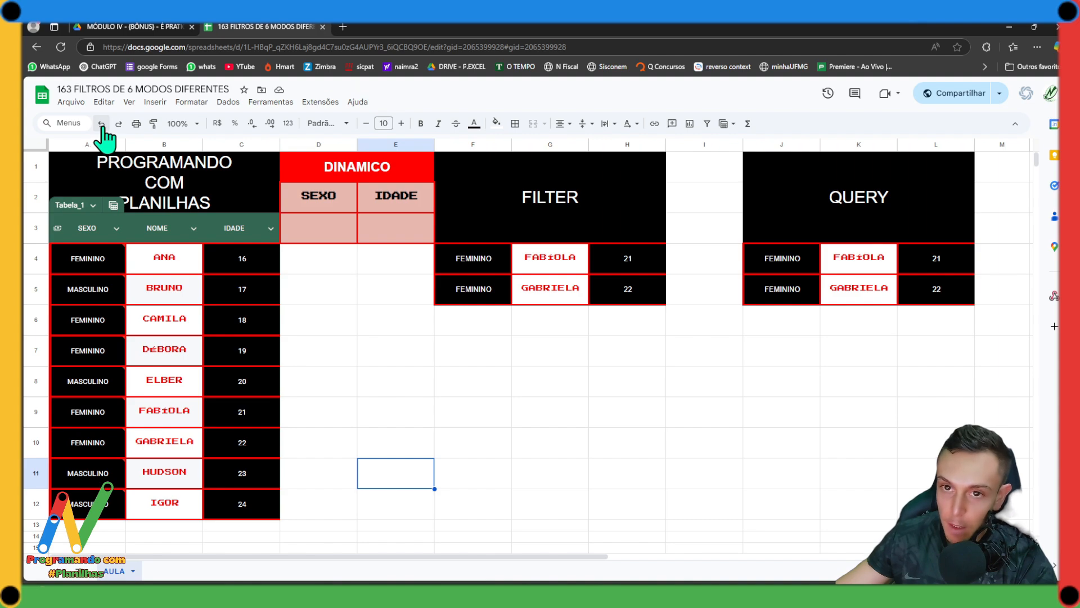
left_click(102, 125)
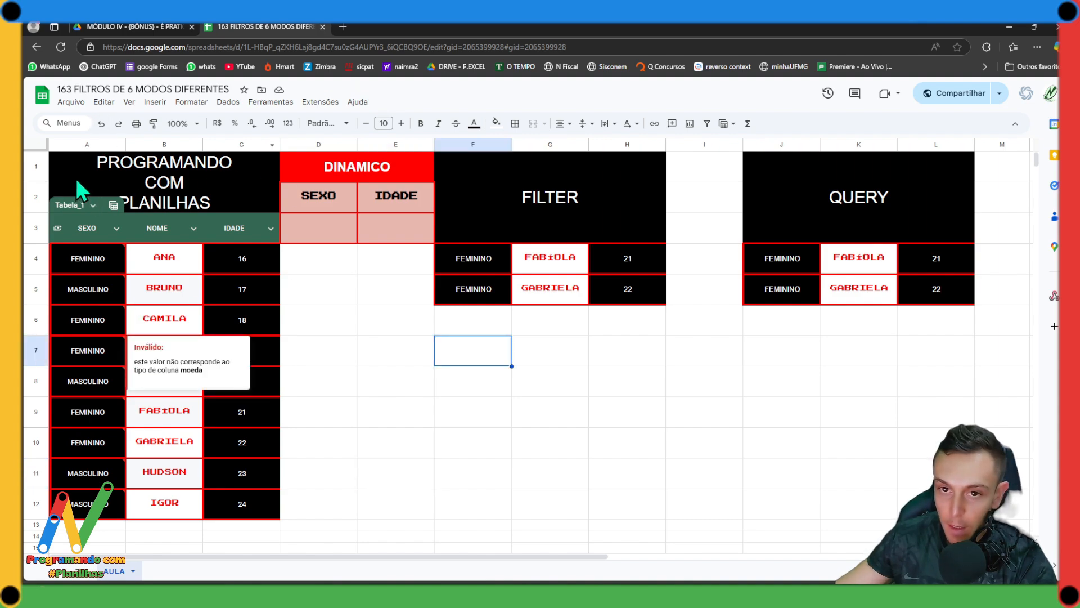
Copy the range A1:L12 onto a new sheet with the FILTER and QUERY results cleared, and select cell G4 under FILTER
left_click_drag(67, 179, 855, 502)
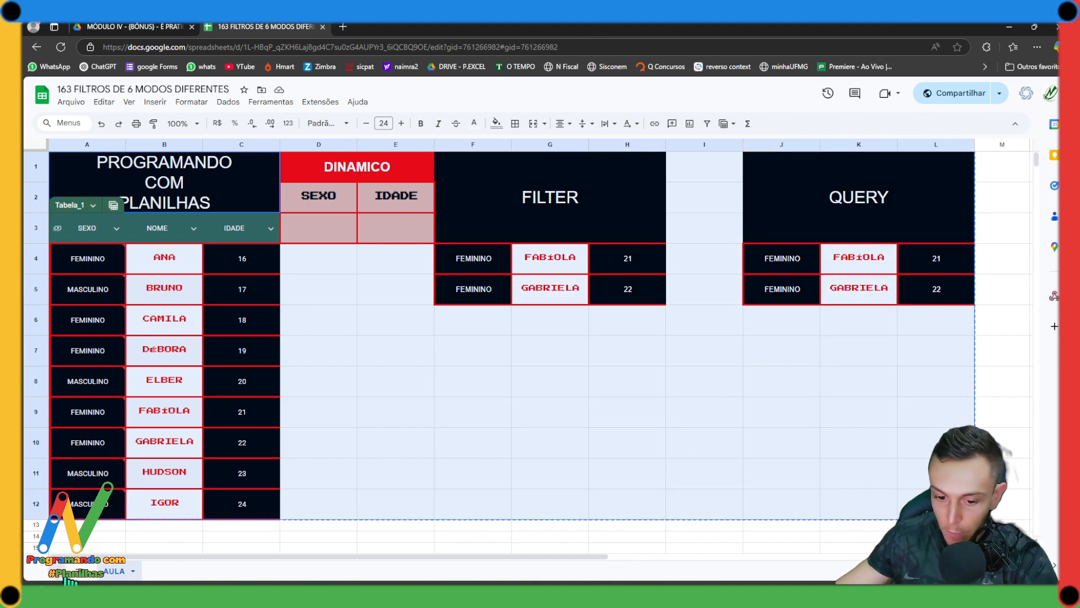
left_click(96, 579)
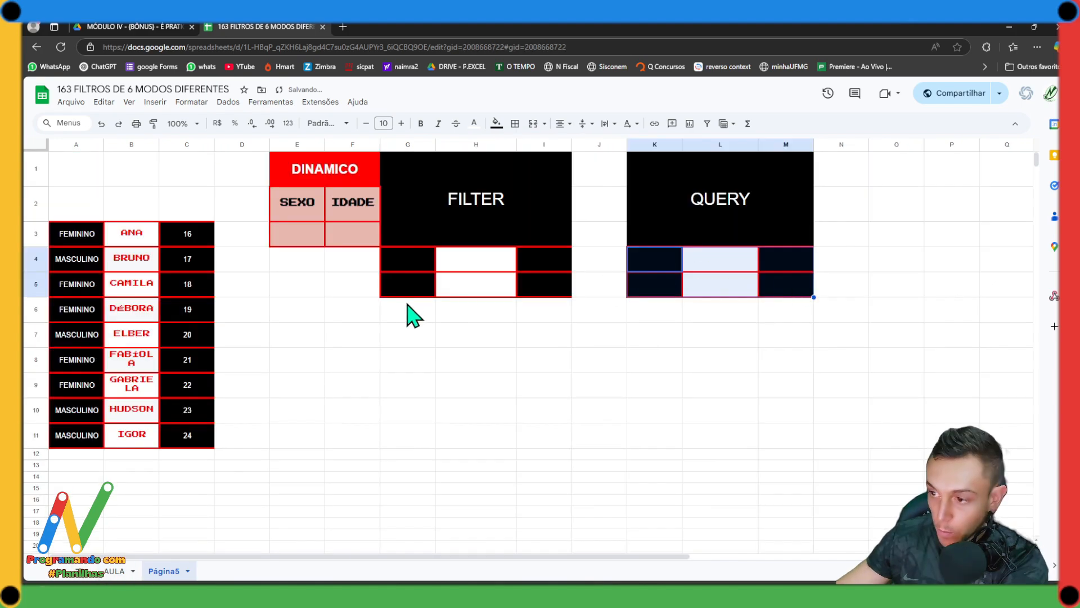
left_click(419, 273)
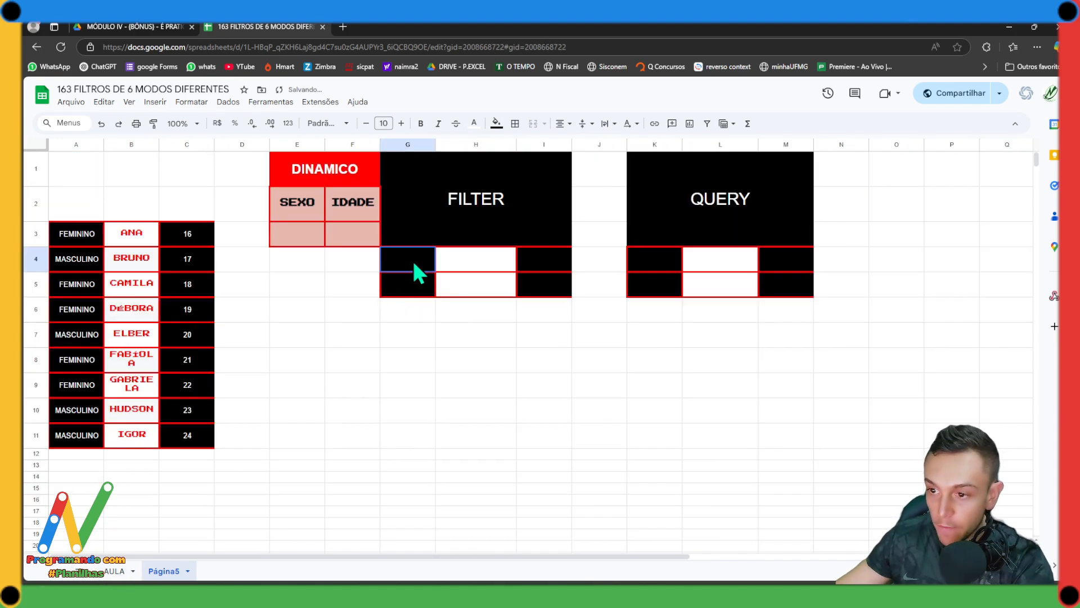
Enter the formula =FILTER(A3:C11;A3:A11="FEMININO") in cell G4 under FILTER
type("=F")
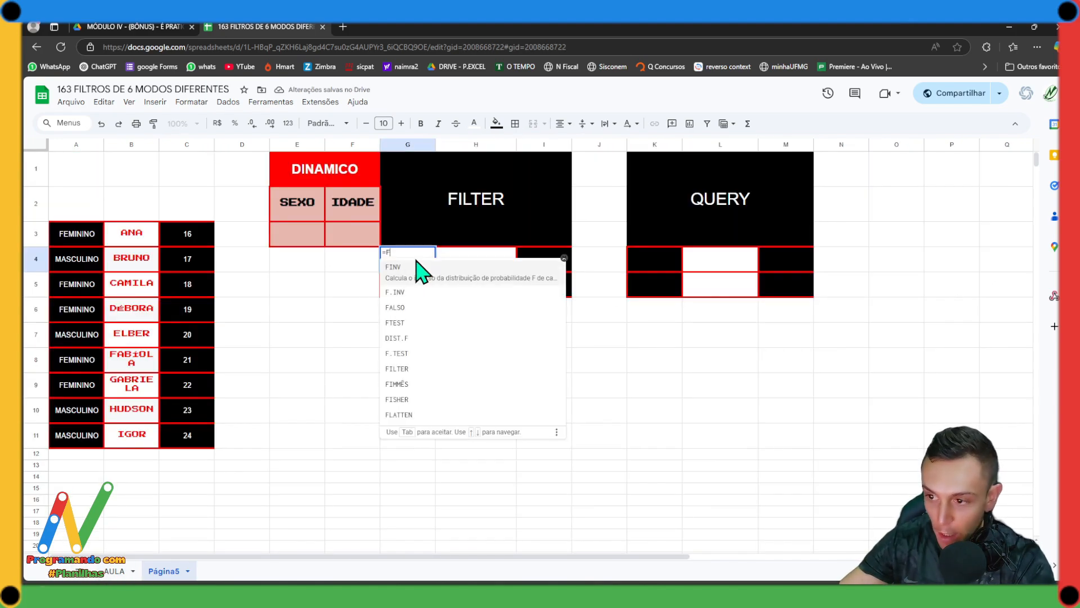
type("ILTER")
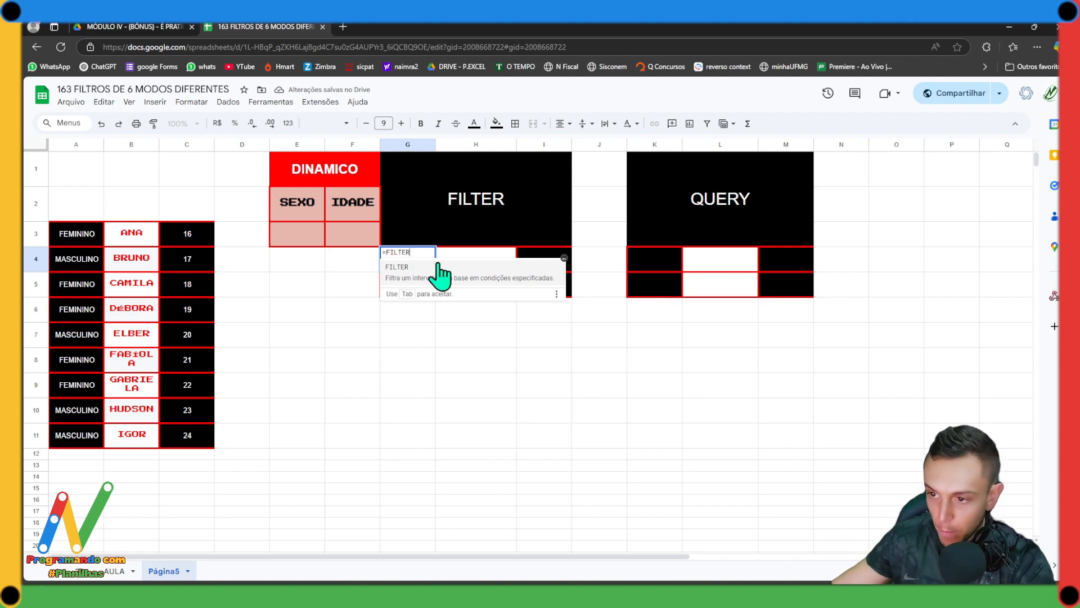
type("(")
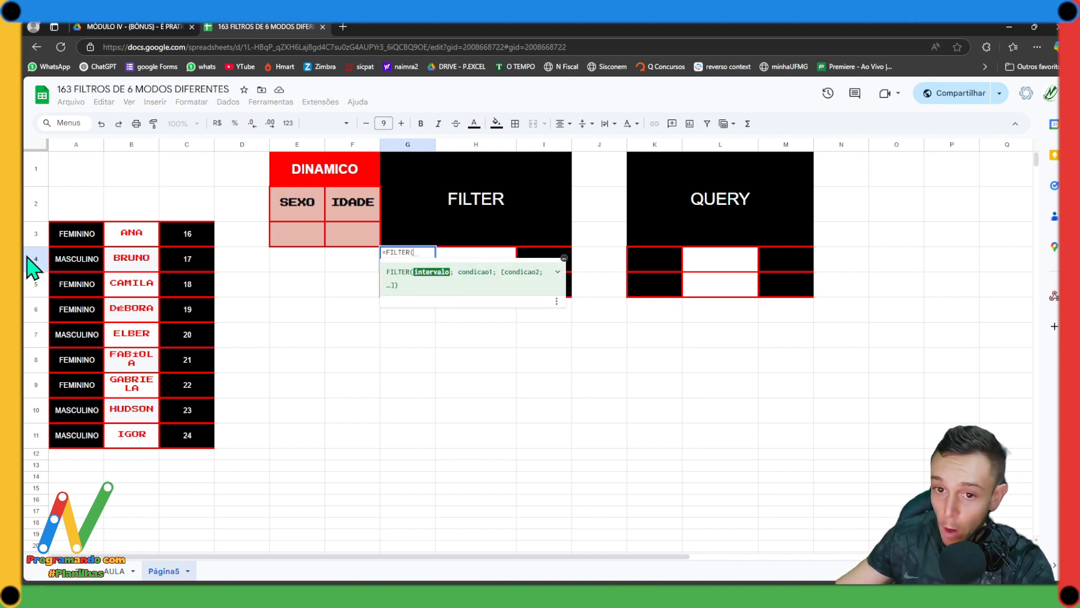
left_click_drag(63, 239, 183, 431)
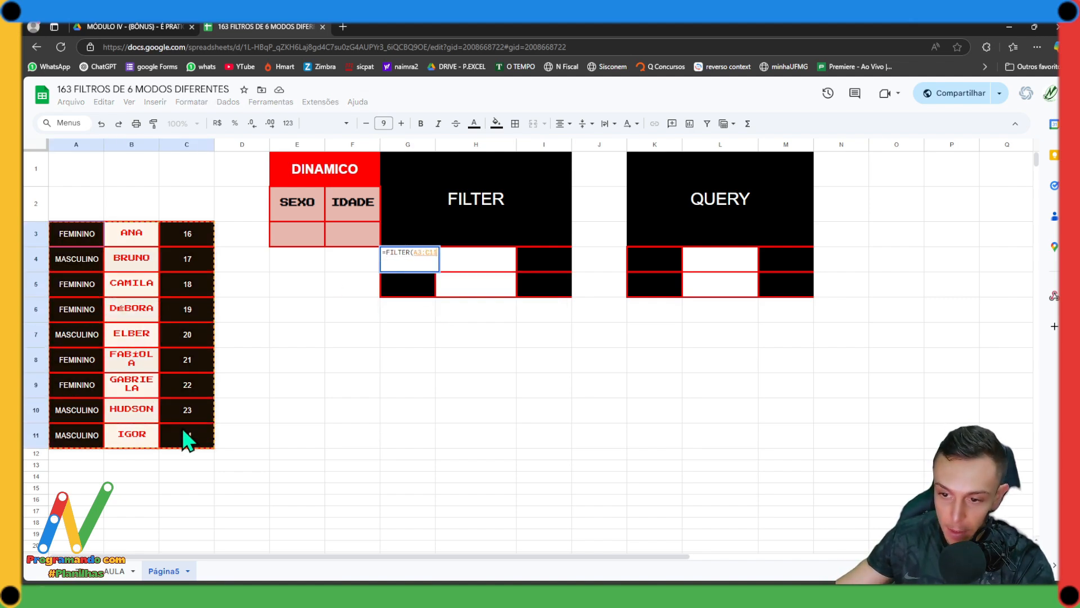
type(";")
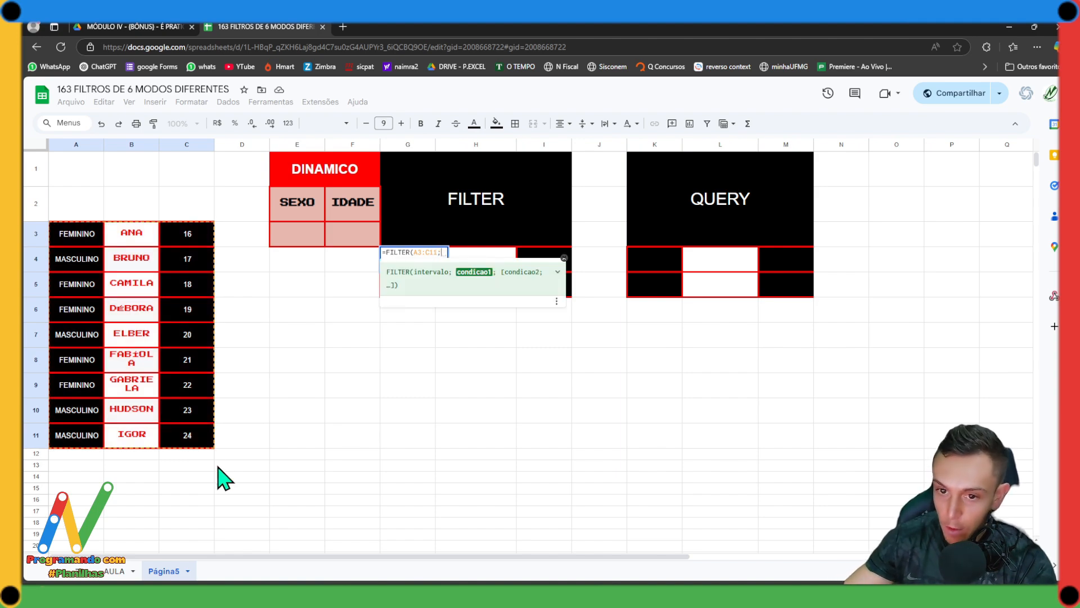
left_click_drag(79, 239, 89, 439)
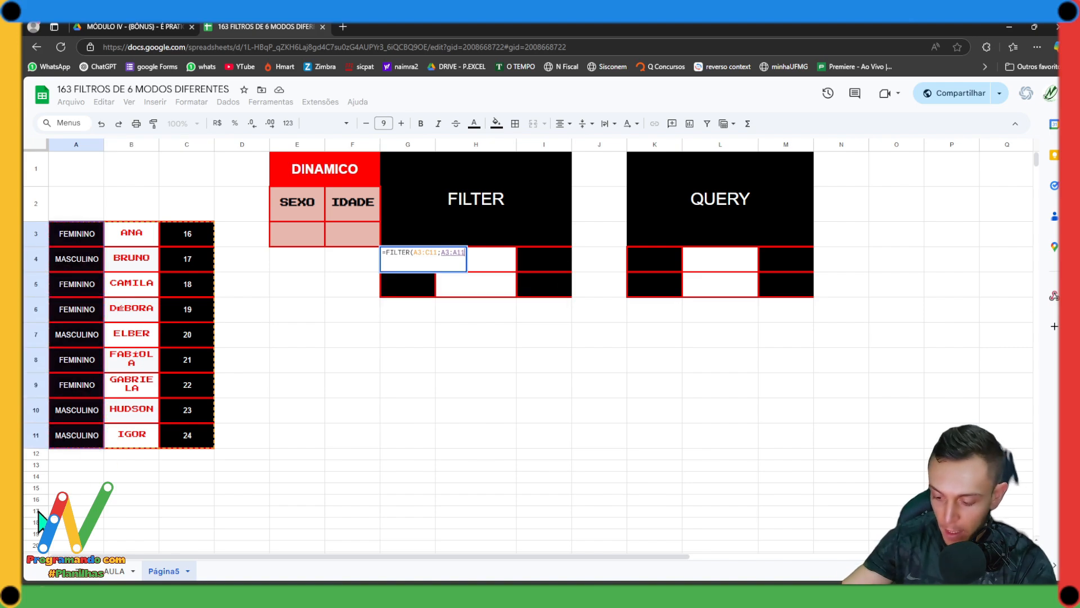
type("=\"FEMININ")
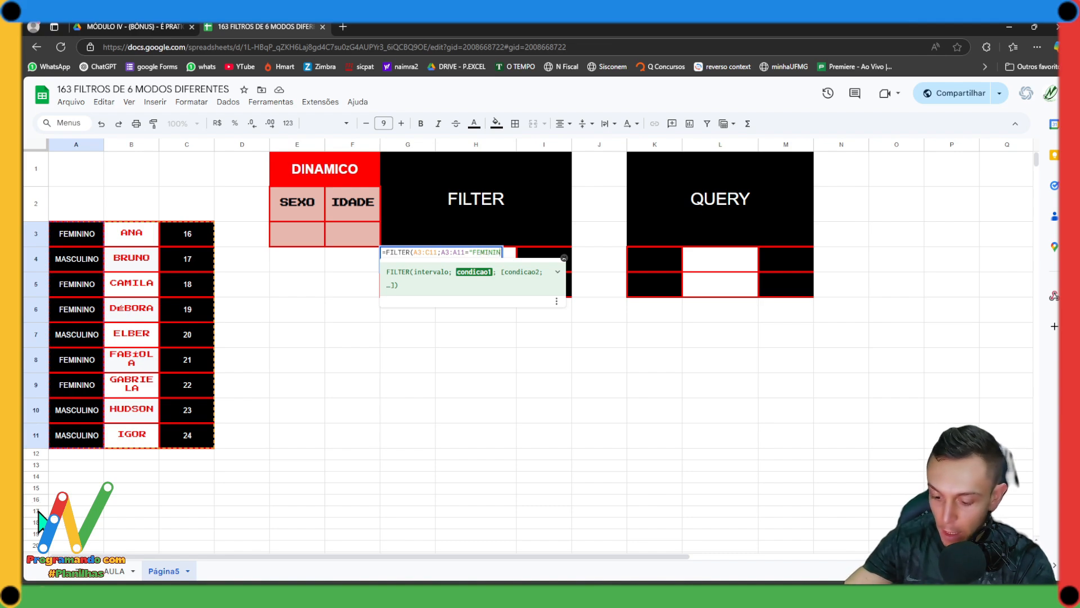
type("O\"")
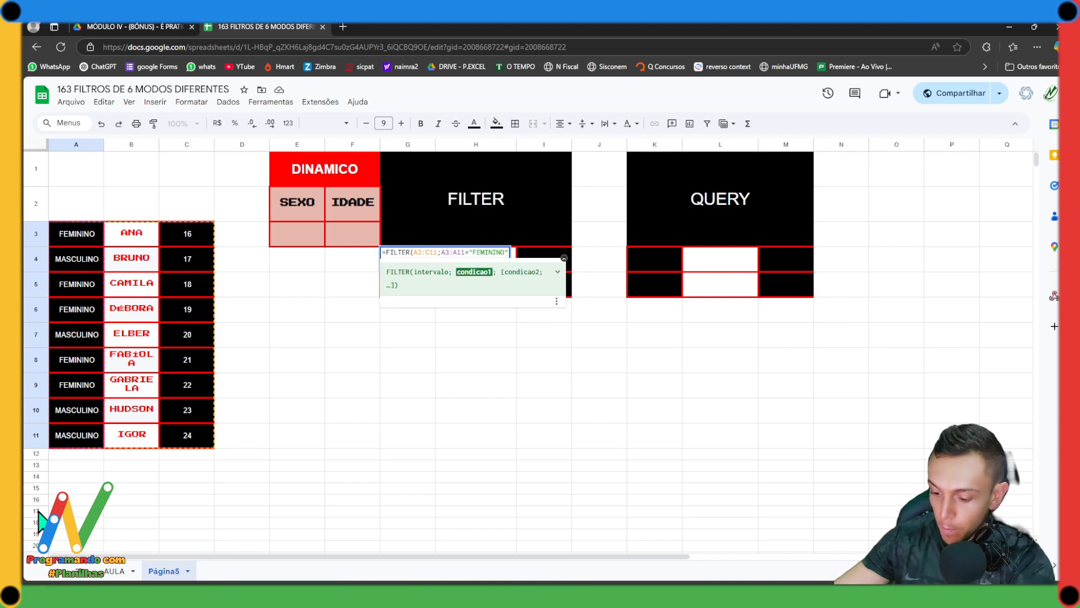
type(")")
key("Return")
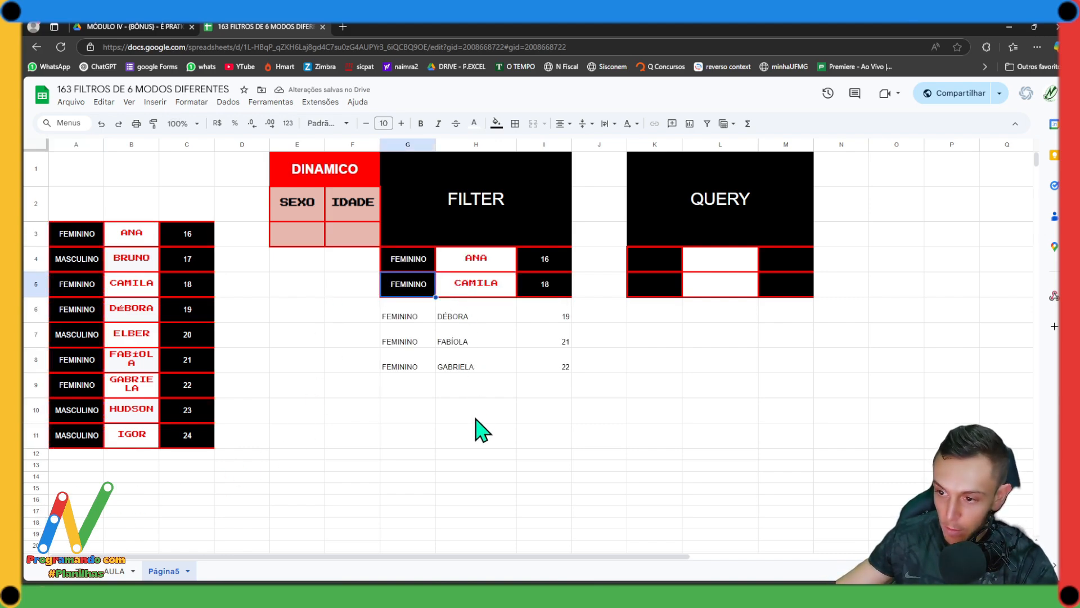
Add the second condition C3:C11>=22 to the FILTER formula in G4
left_click(413, 266)
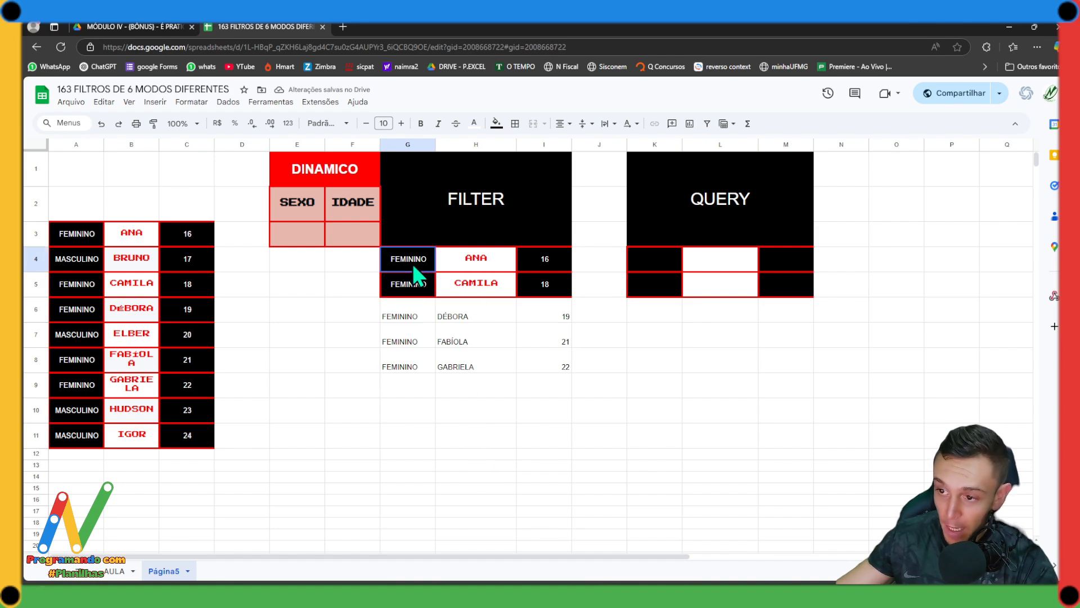
double_click(413, 265)
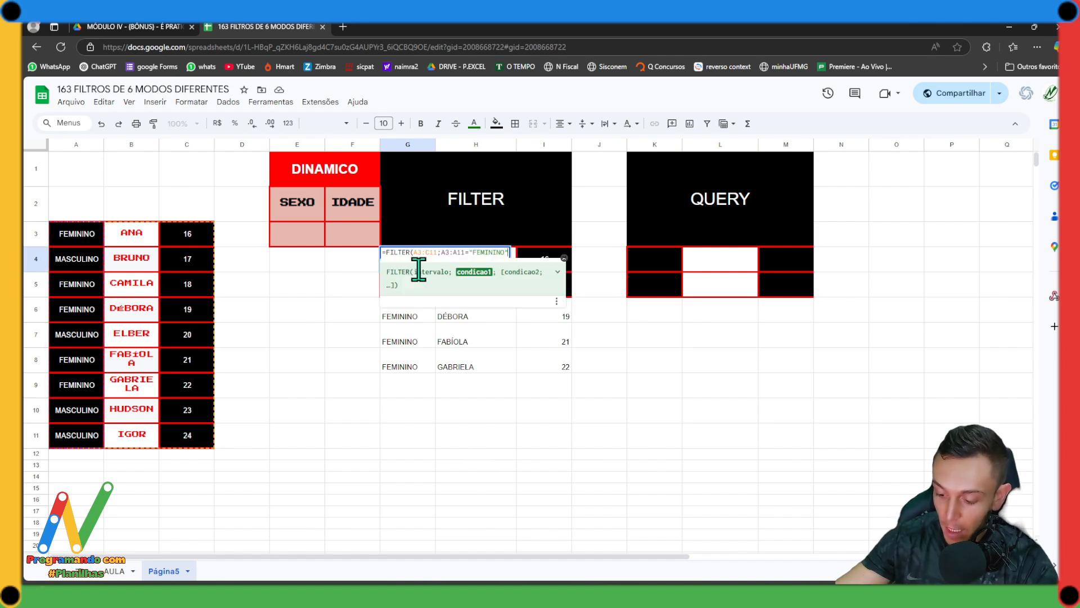
type(";")
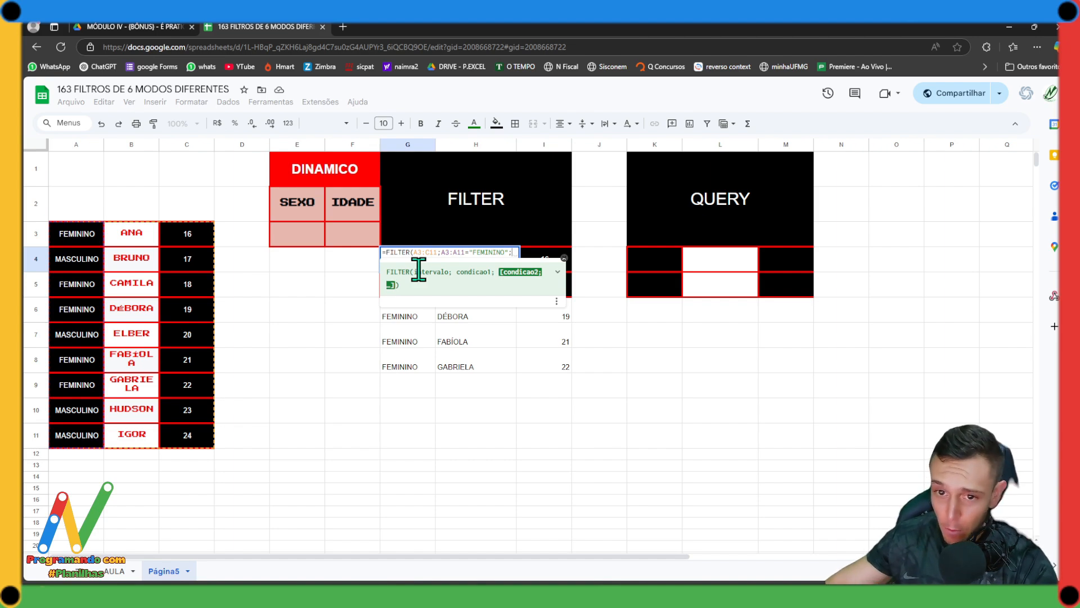
left_click_drag(198, 235, 193, 445)
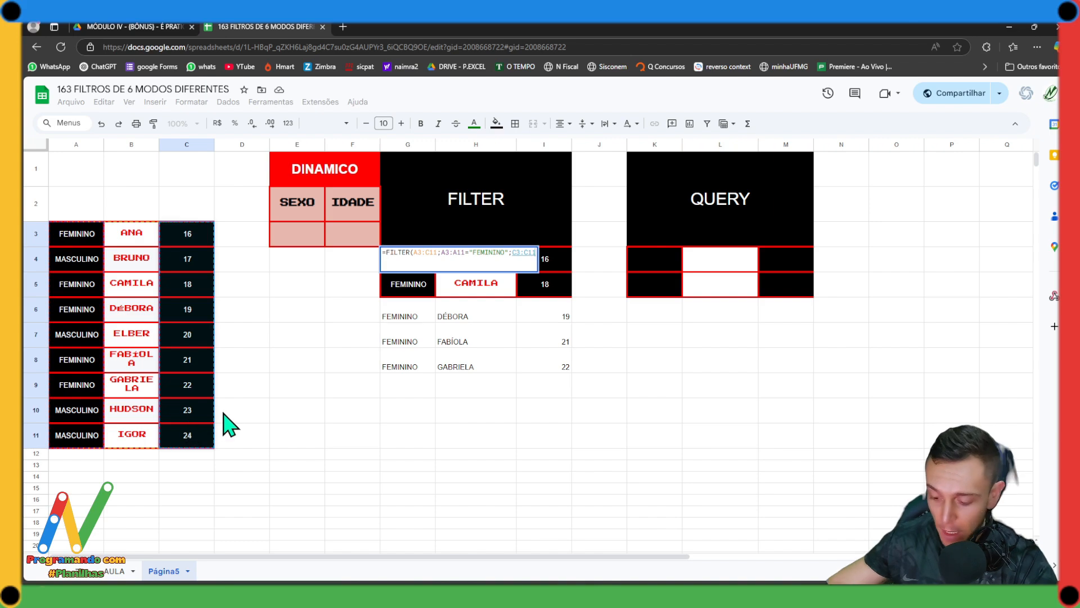
type(">")
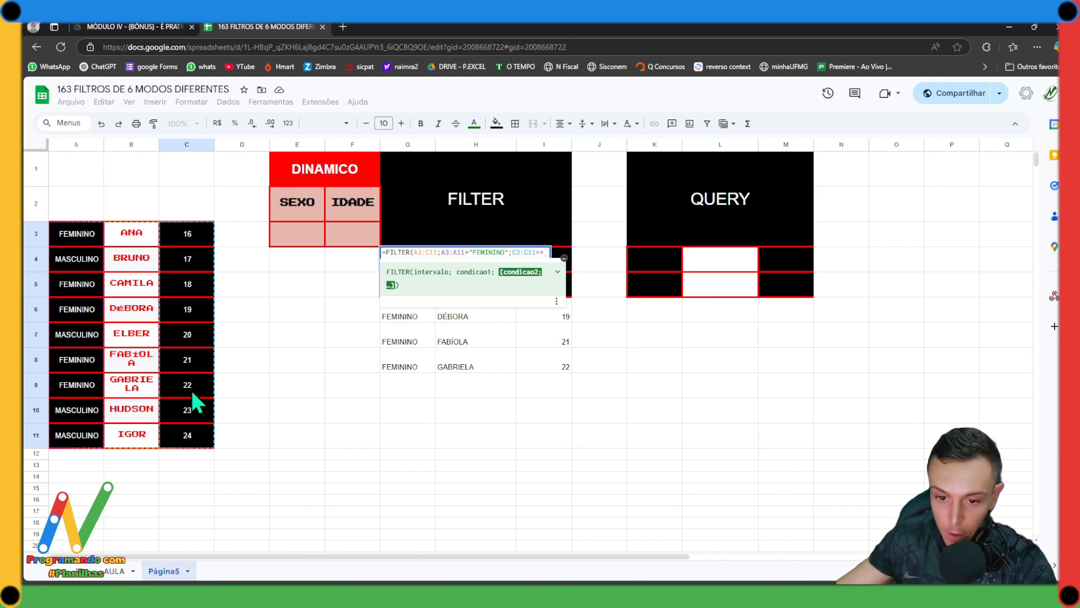
type("=22")
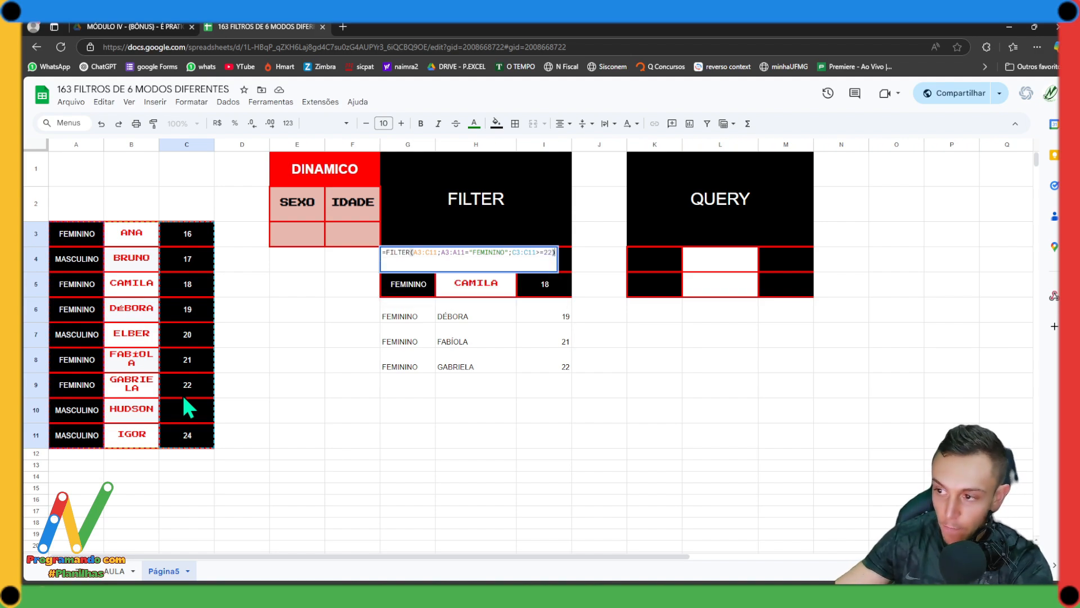
key("Return")
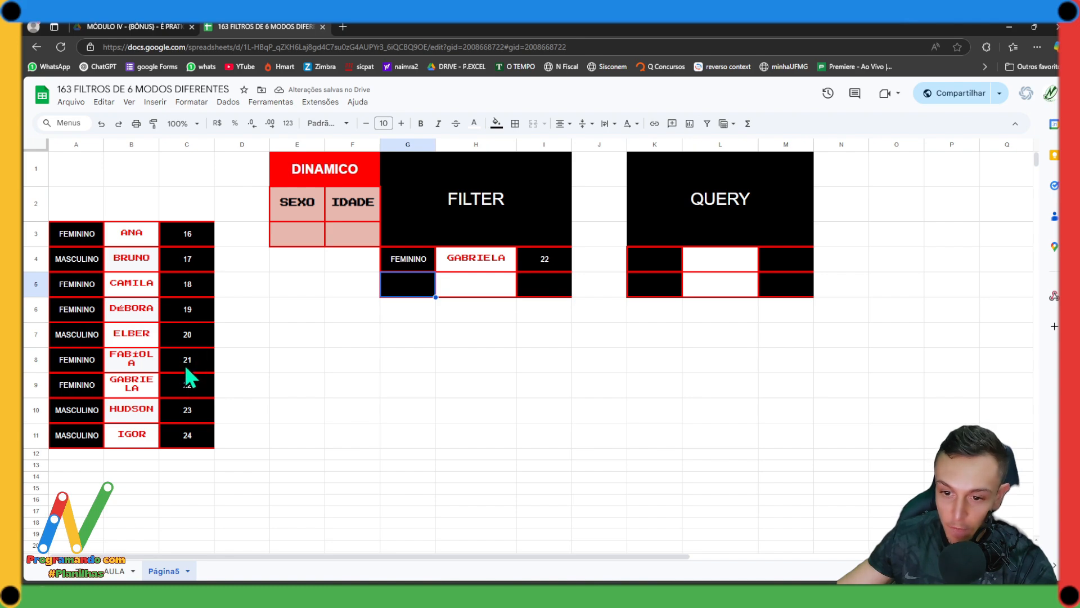
Set the minimum age in the second condition of G4's FILTER formula to 21
left_click(186, 369)
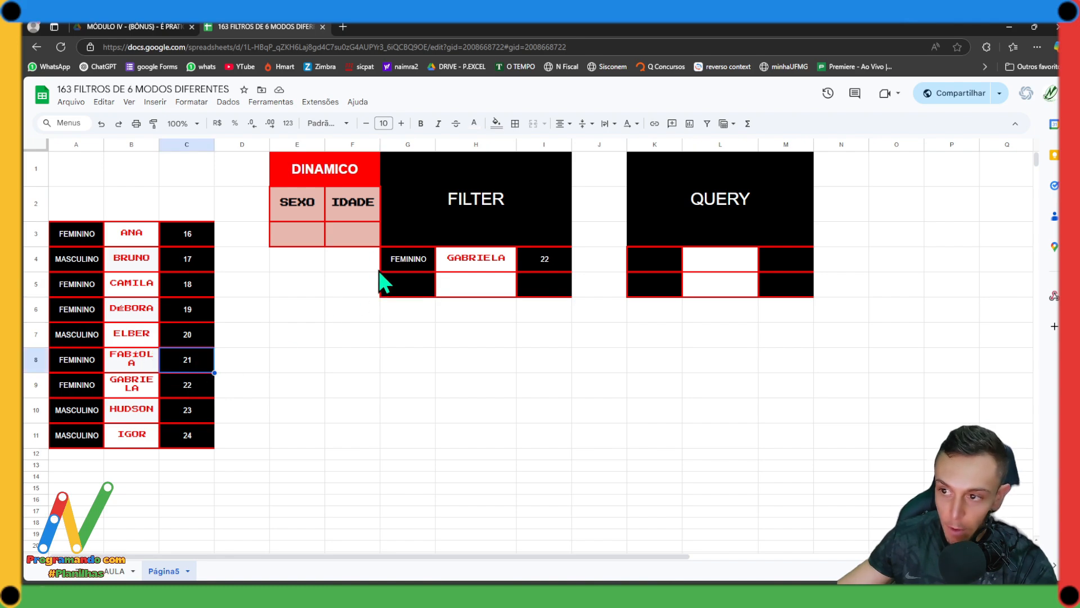
double_click(398, 269)
left_click(547, 252)
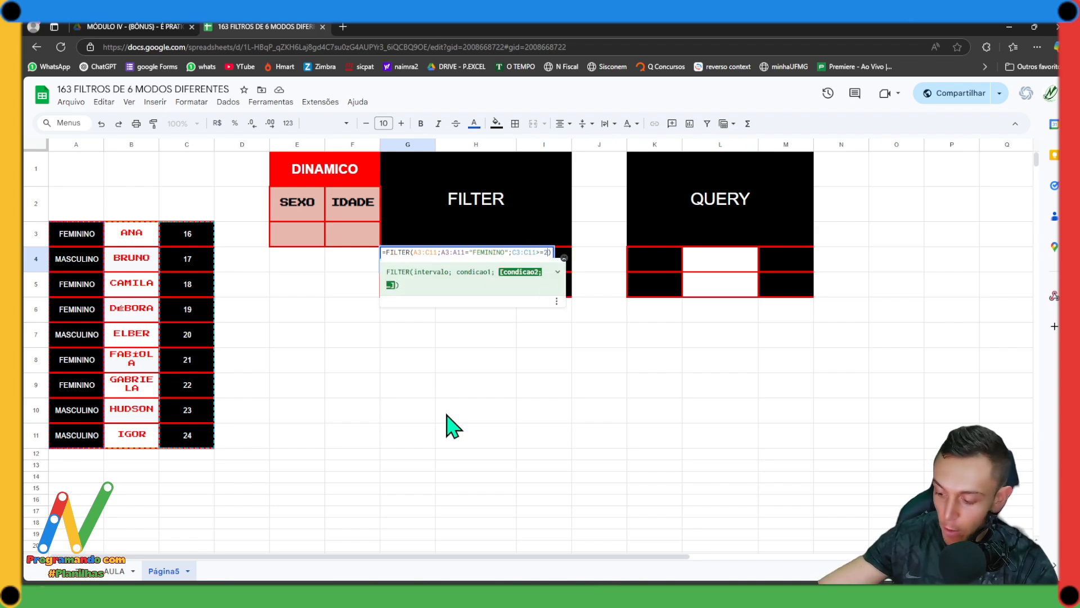
key("Return")
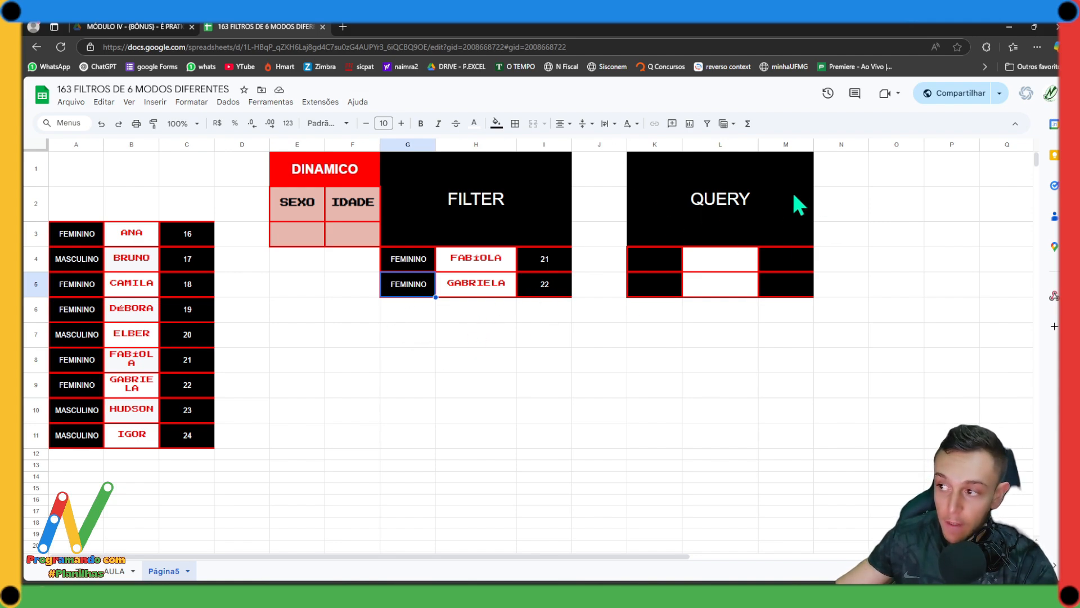
Copy the full text of the FILTER formula in G4 and leave the cell as it is
left_click(731, 209)
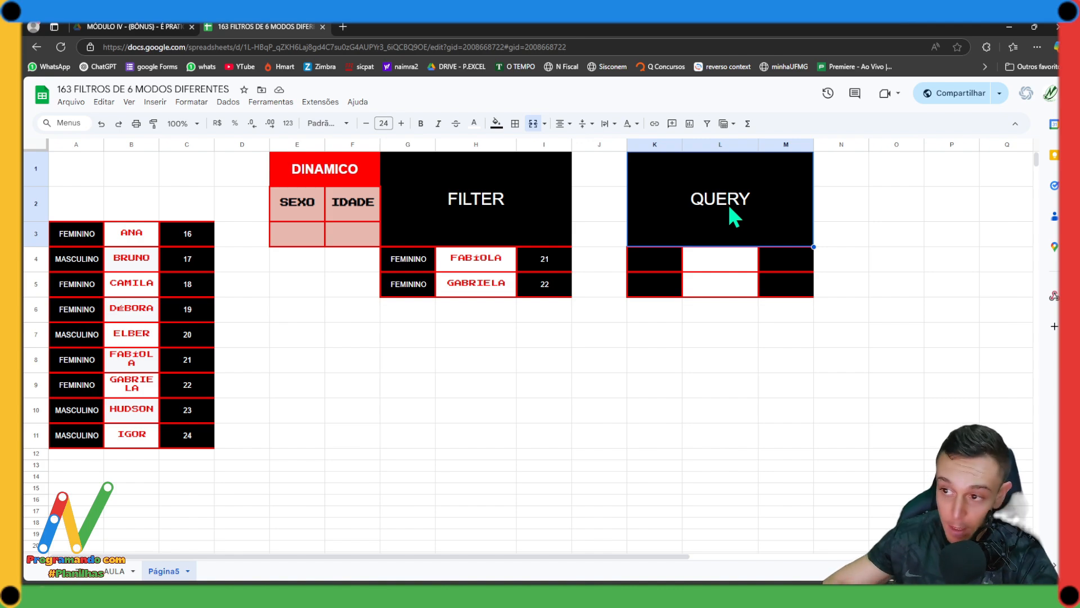
left_click(411, 269)
double_click(412, 269)
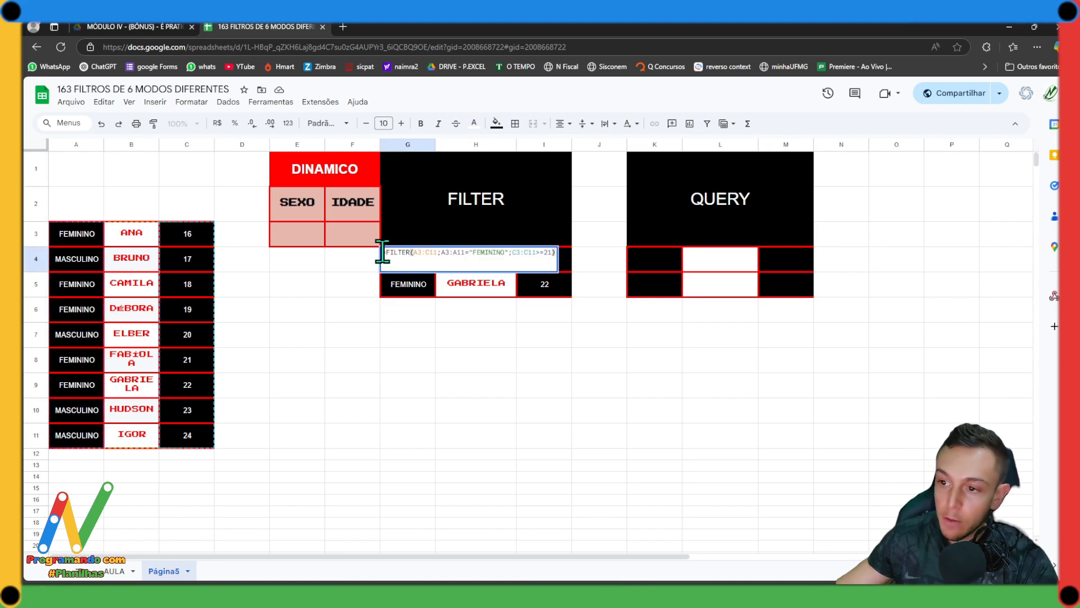
left_click_drag(383, 252, 567, 278)
key("ctrl+c")
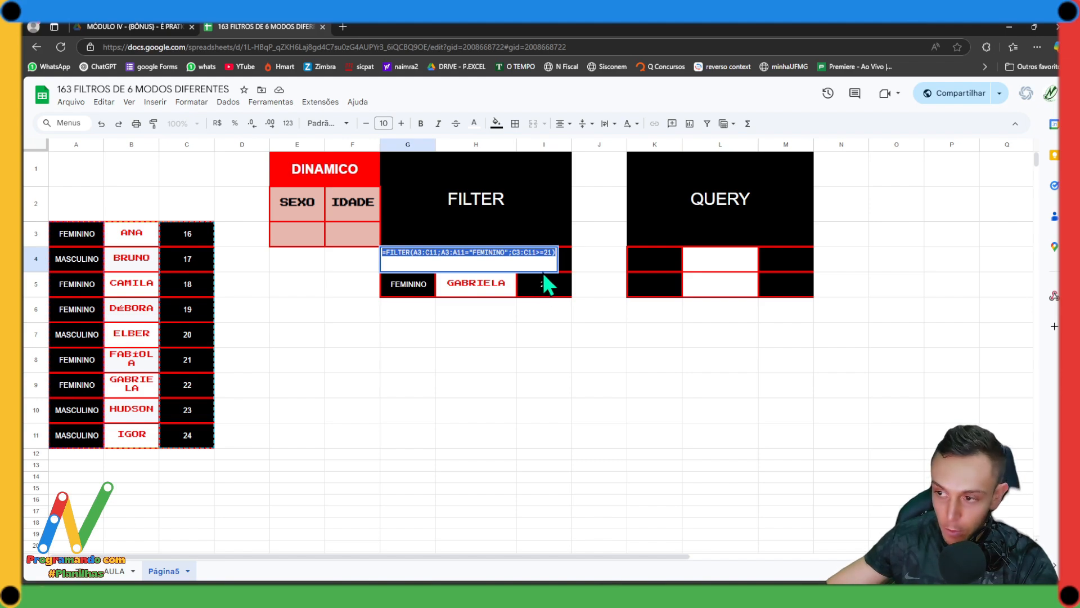
key("Return")
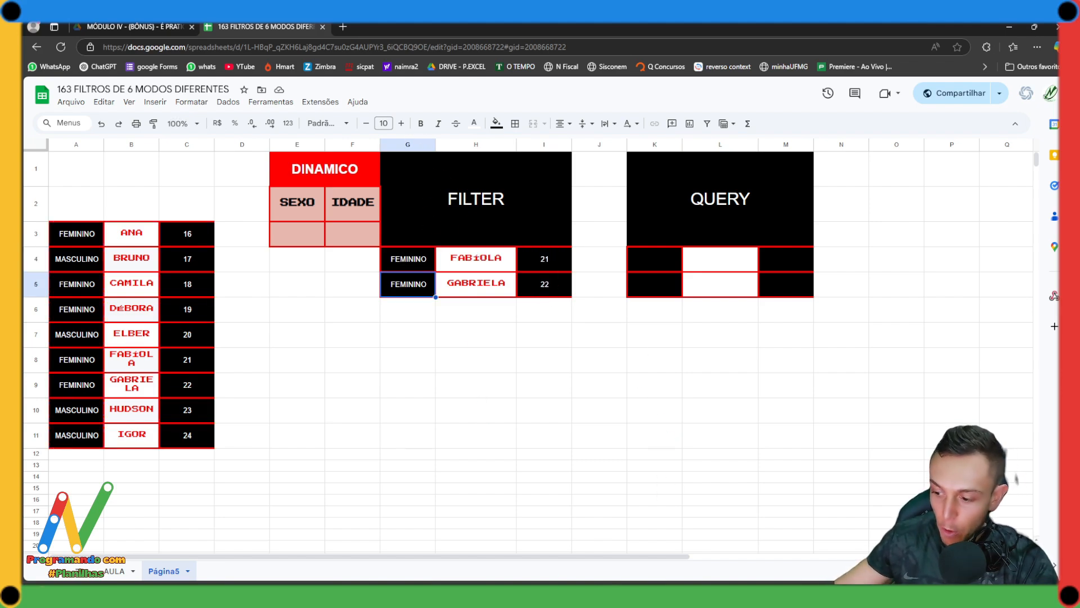
In DeepSeek, paste the FILTER formula and send it with "REFAÇA ESSA MESMA FUNÇÃO PORÉM USANDO A FORMULA QUERY EXCLUSIVA DO GOOGLE PLANILHAS"
left_click(635, 532)
key("ctrl+v")
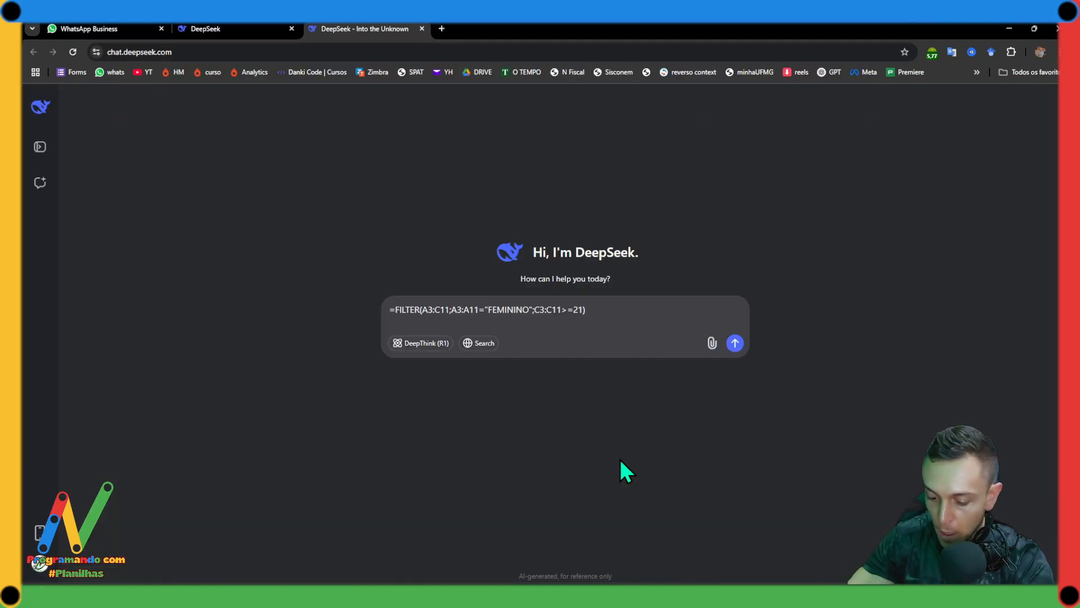
type("REFAÇA ES")
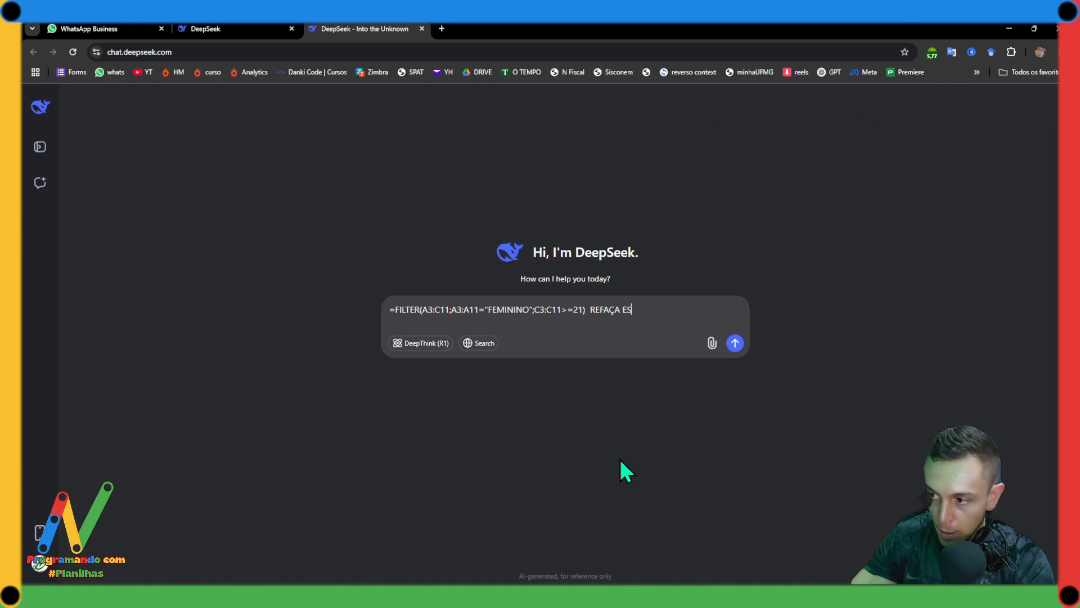
type("SA MESMA ")
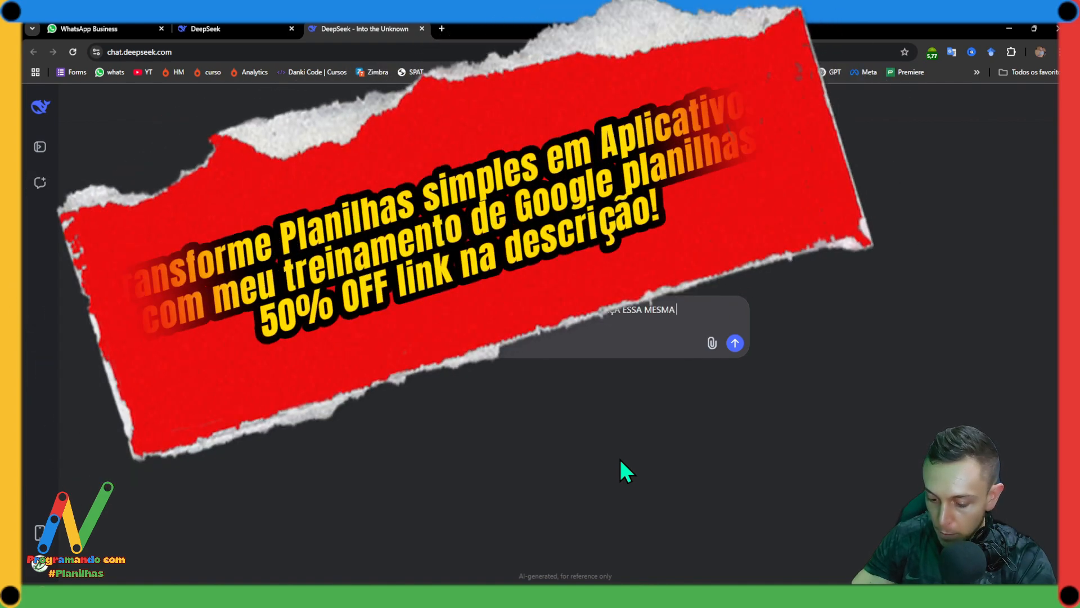
type("FUNÇÃO PORÉM")
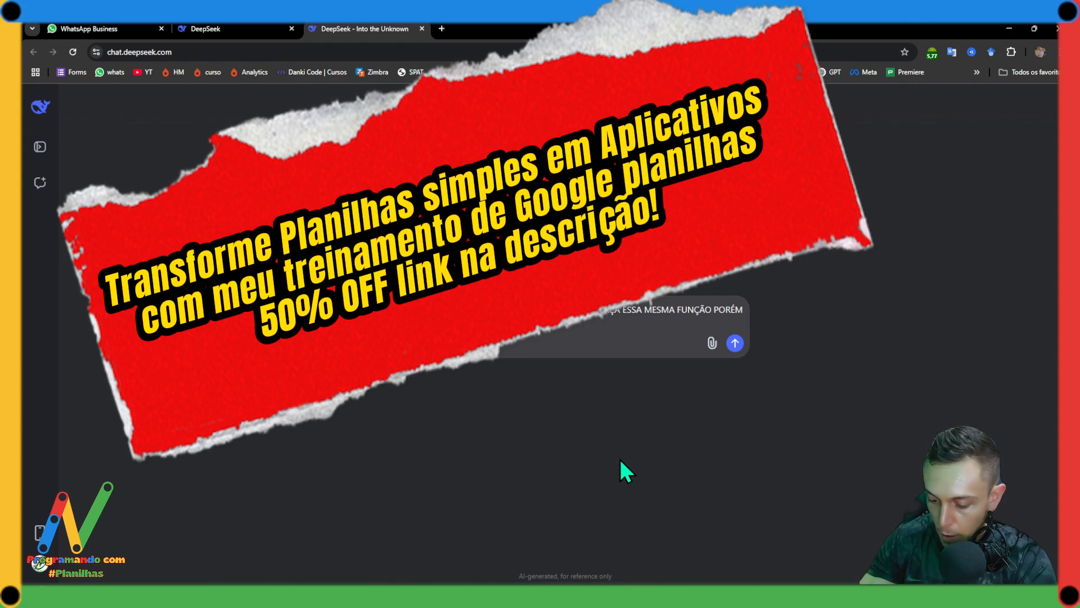
type("GOOGLE PL")
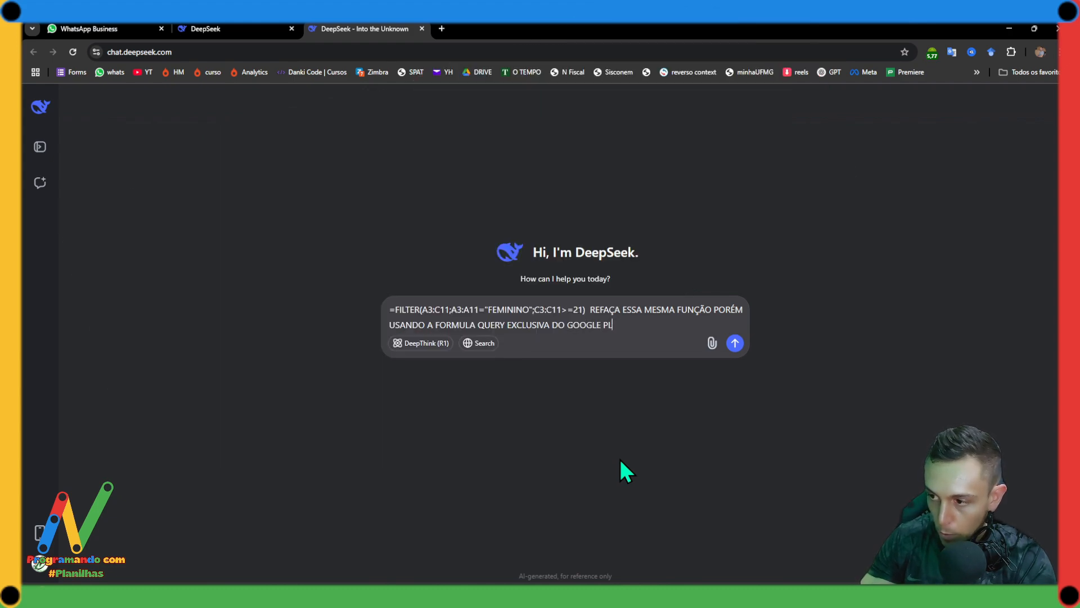
type("ANILHAS")
key("Return")
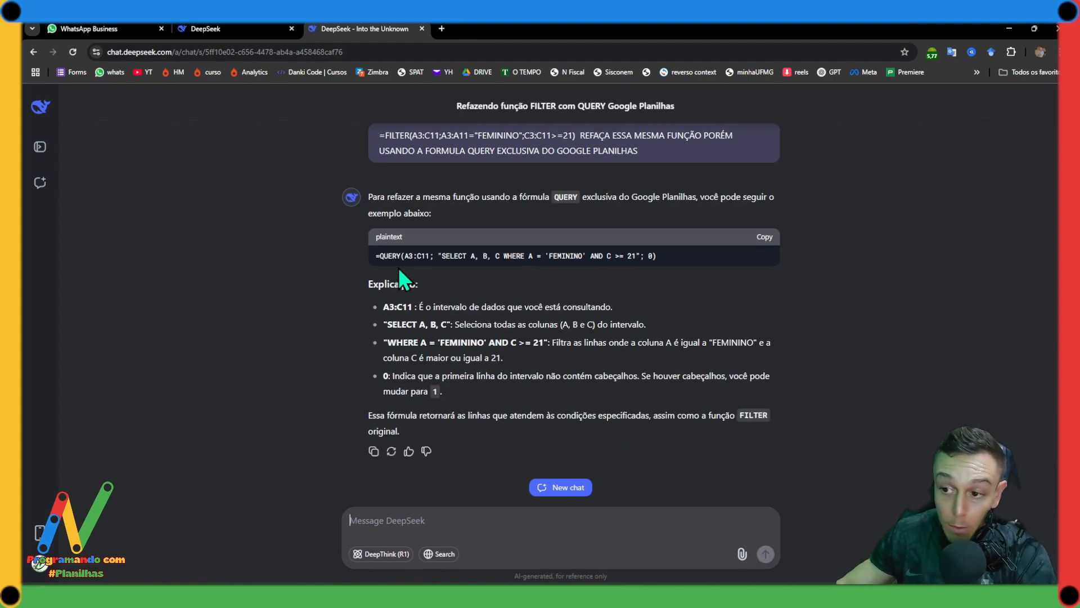
Copy DeepSeek's suggested QUERY formula and paste it into cell K4 under QUERY back in the spreadsheet
left_click(764, 237)
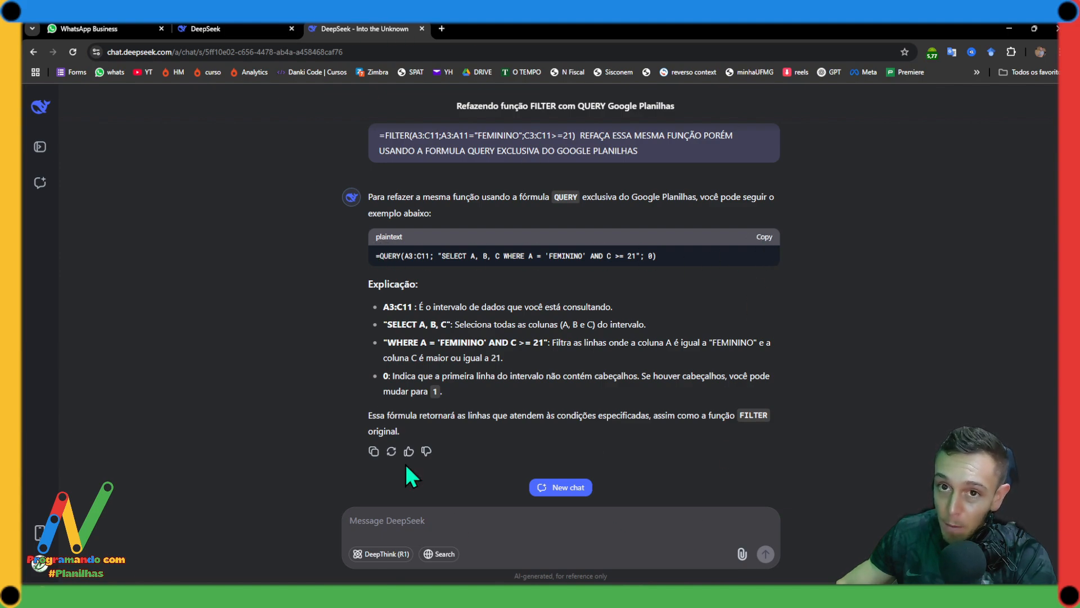
key("alt+Tab")
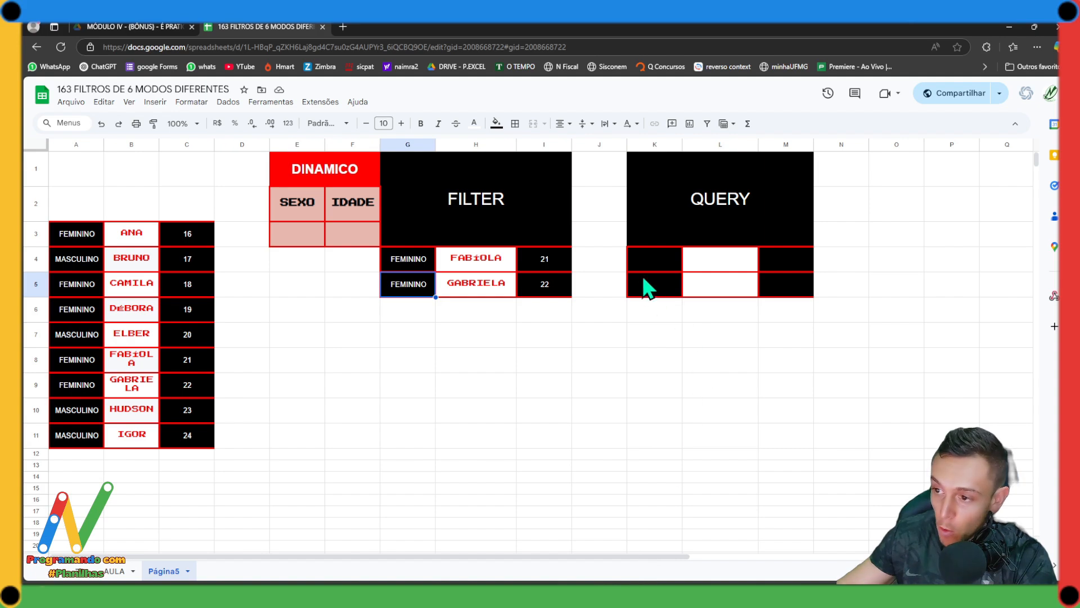
left_click(664, 264)
key("ctrl+v")
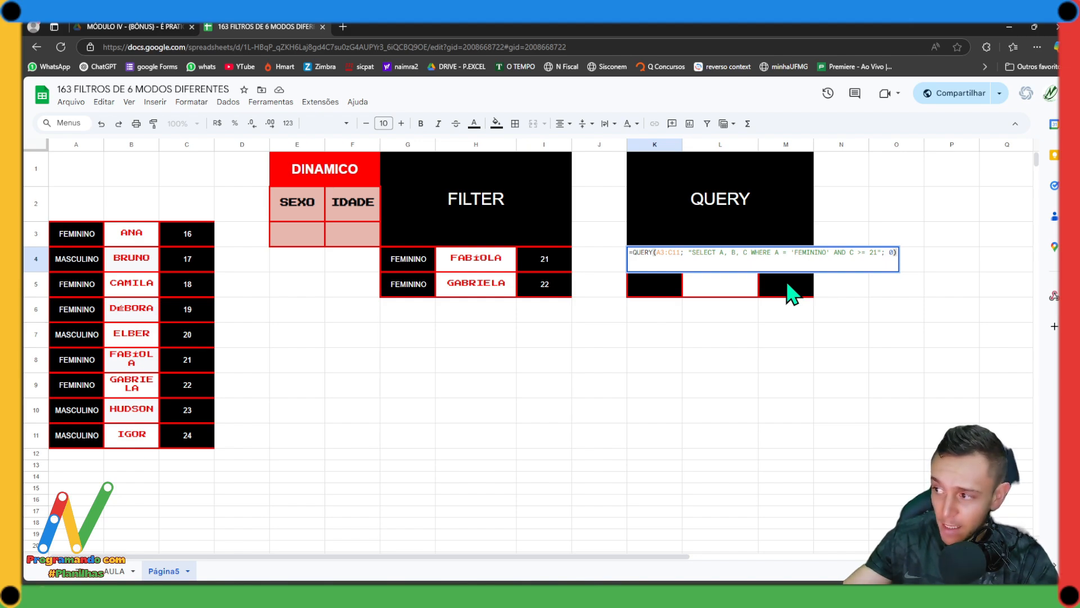
Set the headers argument of the QUERY formula in K4 to 1, removing the space before it, and commit the formula
key("Left")
key("Left")
key("BackSpace")
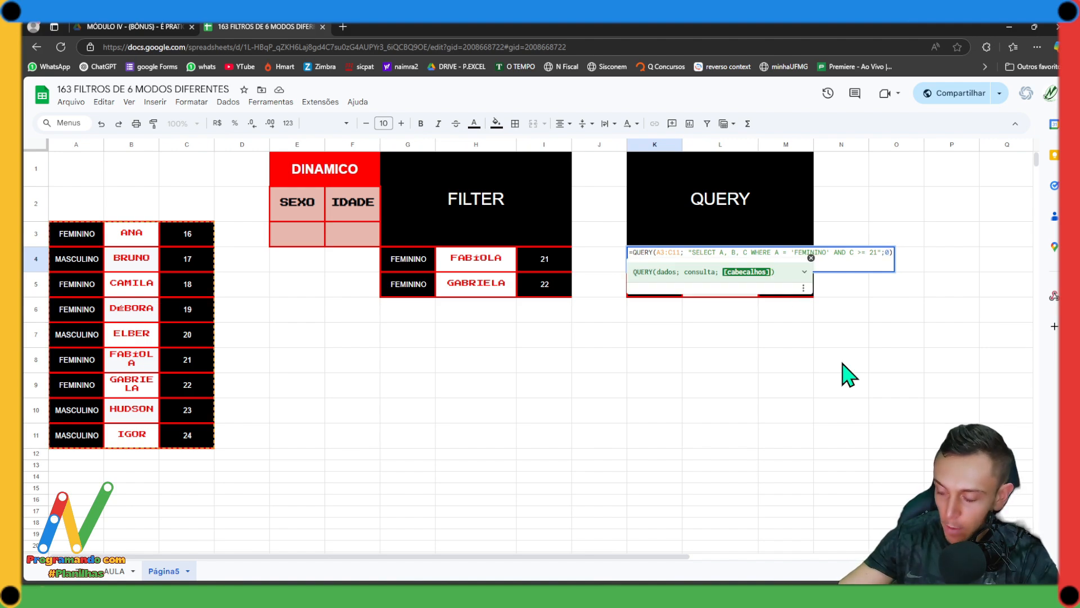
key("BackSpace")
type("1")
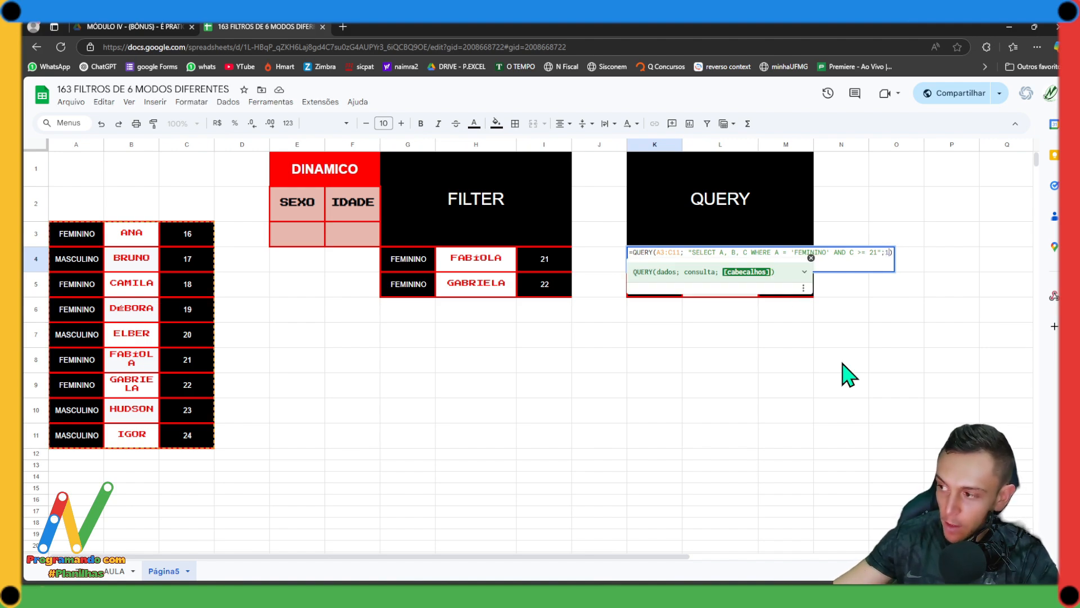
key("Return")
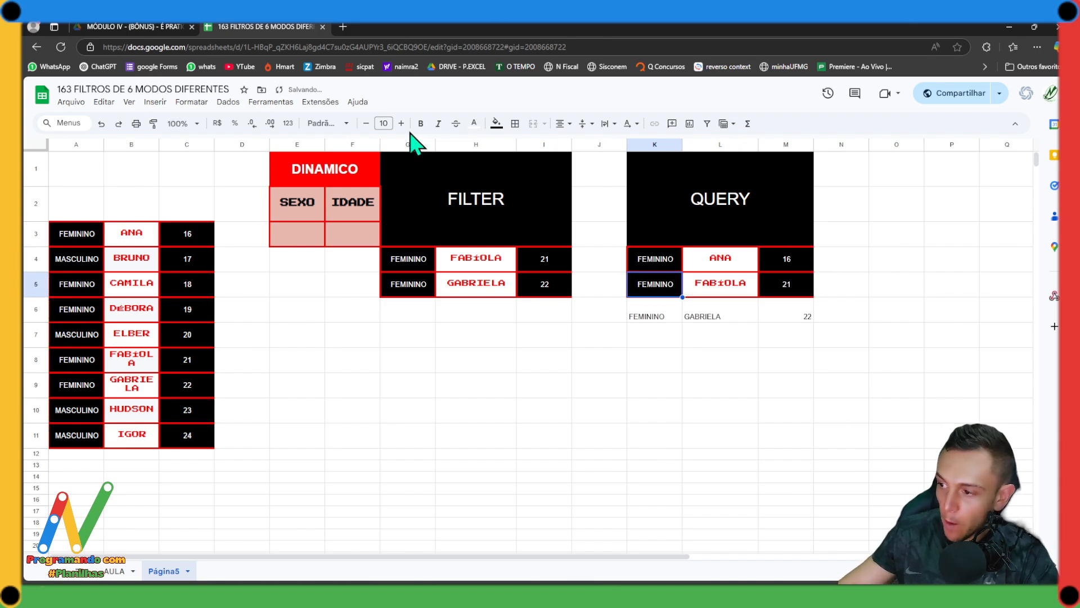
Compare the QUERY result rows in K4:M6 with the matching rows of the source table
left_click_drag(651, 265, 784, 326)
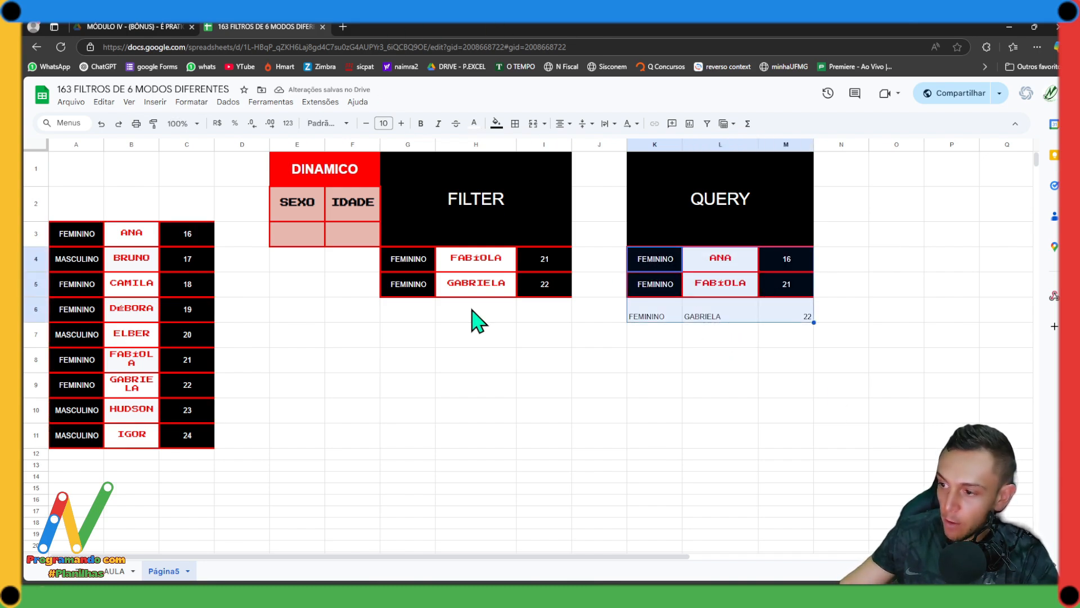
left_click(77, 236)
key("Down")
key("Down")
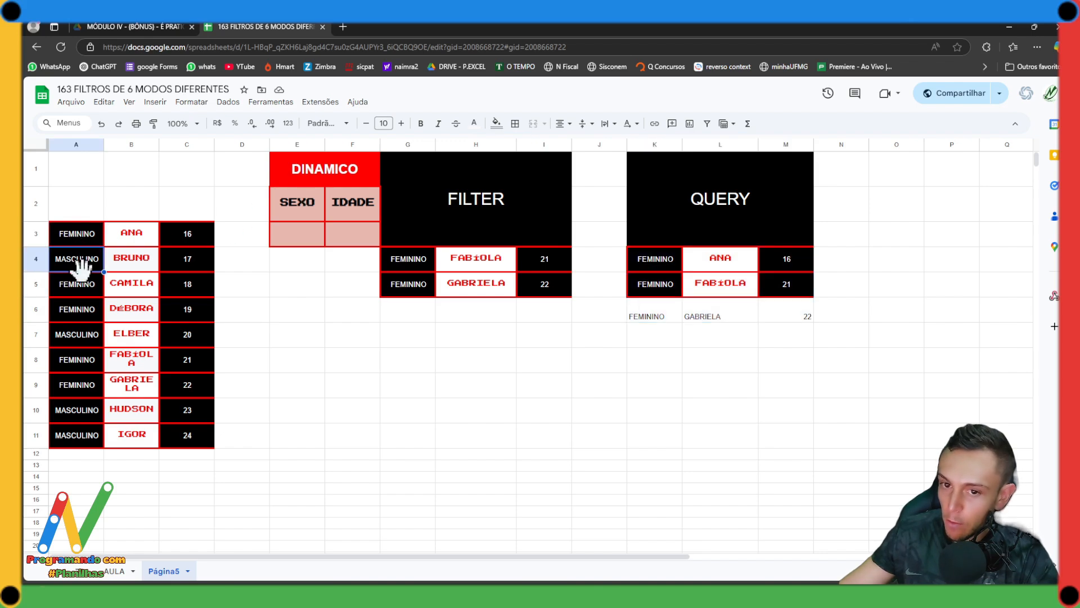
left_click(659, 260)
left_click_drag(660, 257, 784, 260)
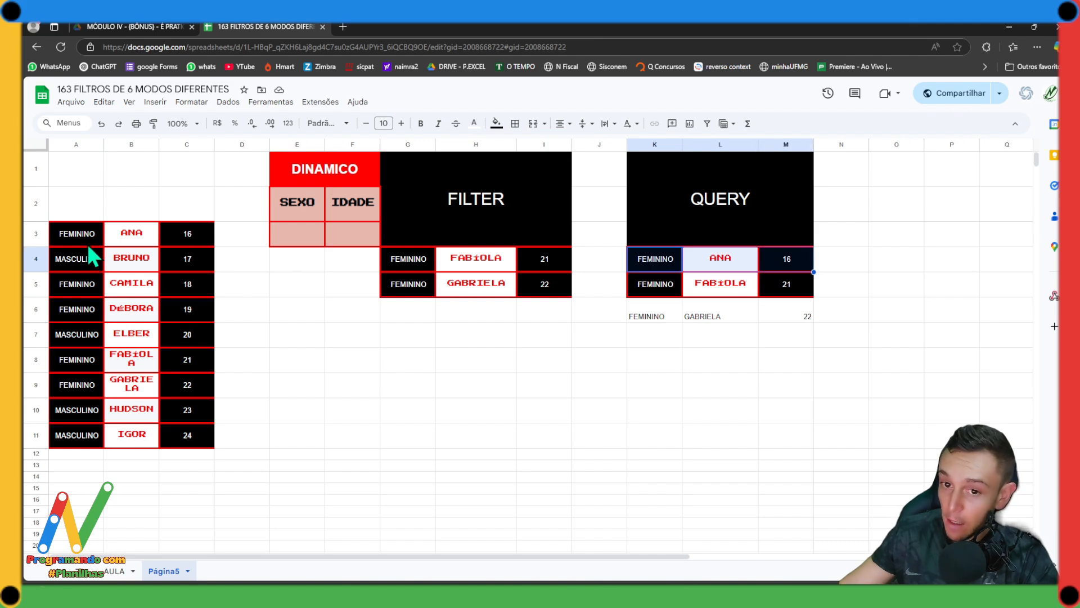
left_click_drag(82, 237, 185, 246)
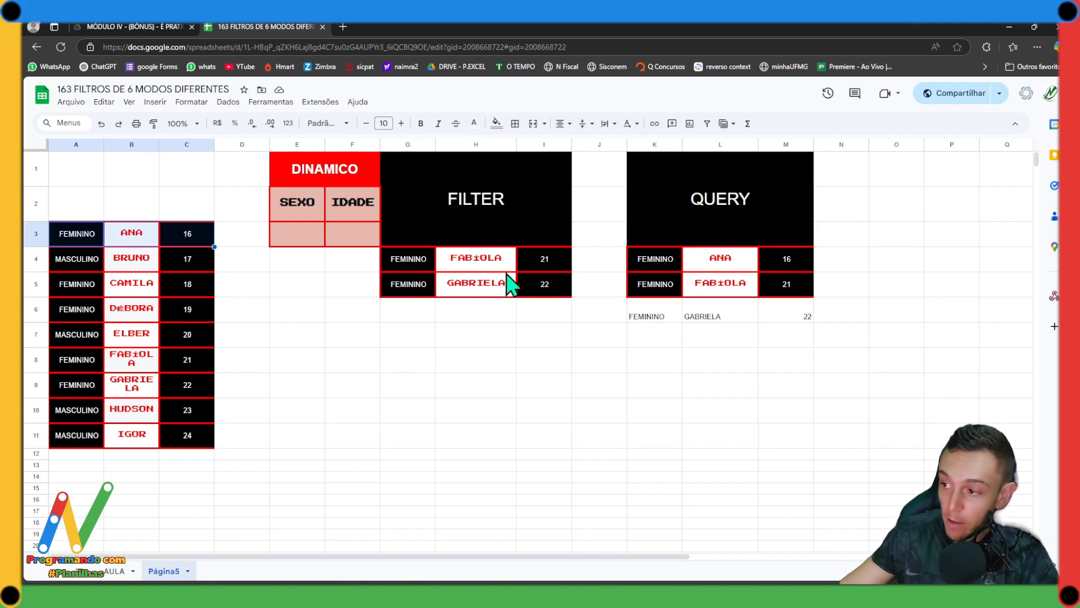
Set the headers argument of the QUERY formula in K4 to 0 and compare its output with the FILTER results
double_click(646, 261)
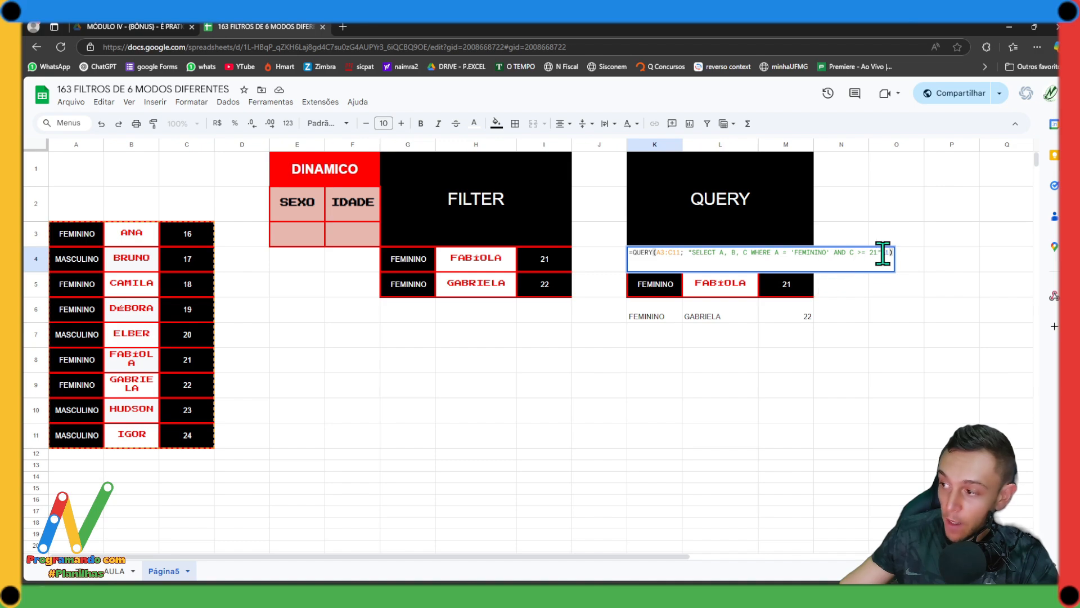
left_click(888, 252)
type("0")
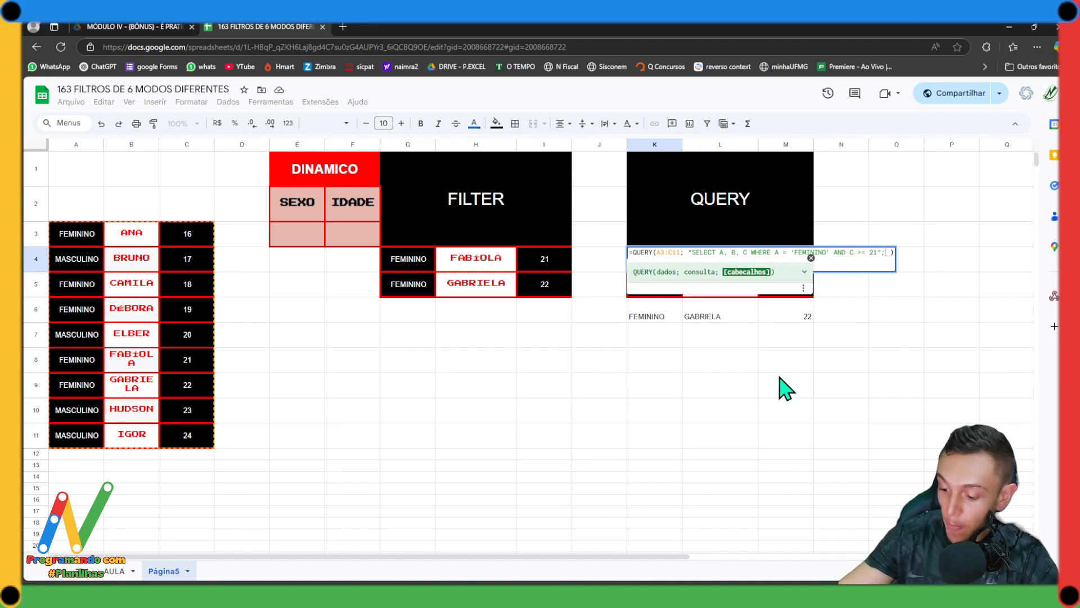
key("Return")
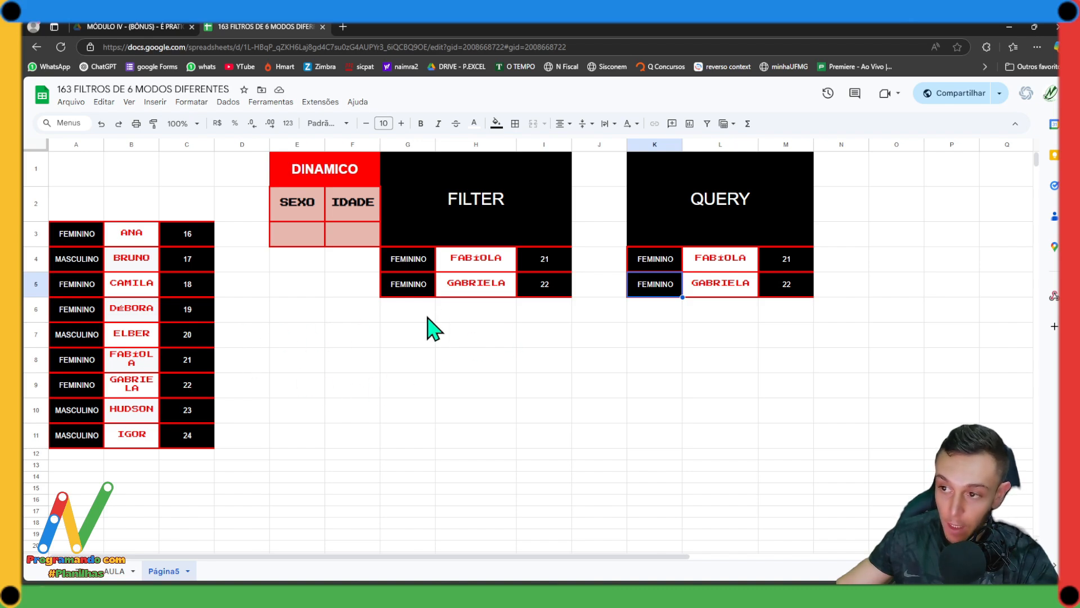
left_click_drag(482, 235, 543, 319)
left_click_drag(694, 215, 766, 405)
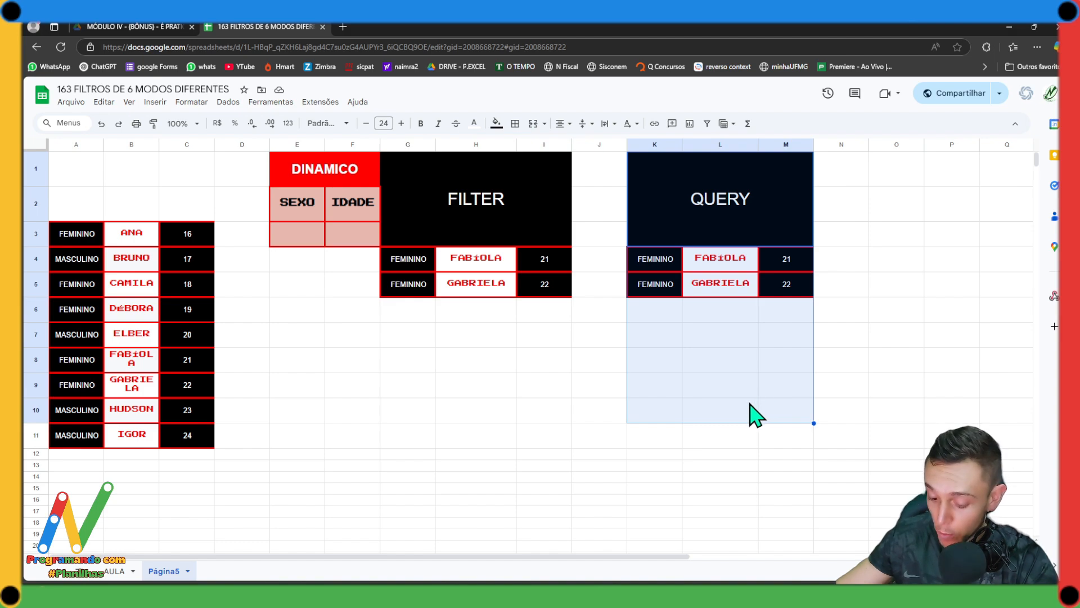
Widen columns E and F under the DINAMICO heading
left_click(369, 342)
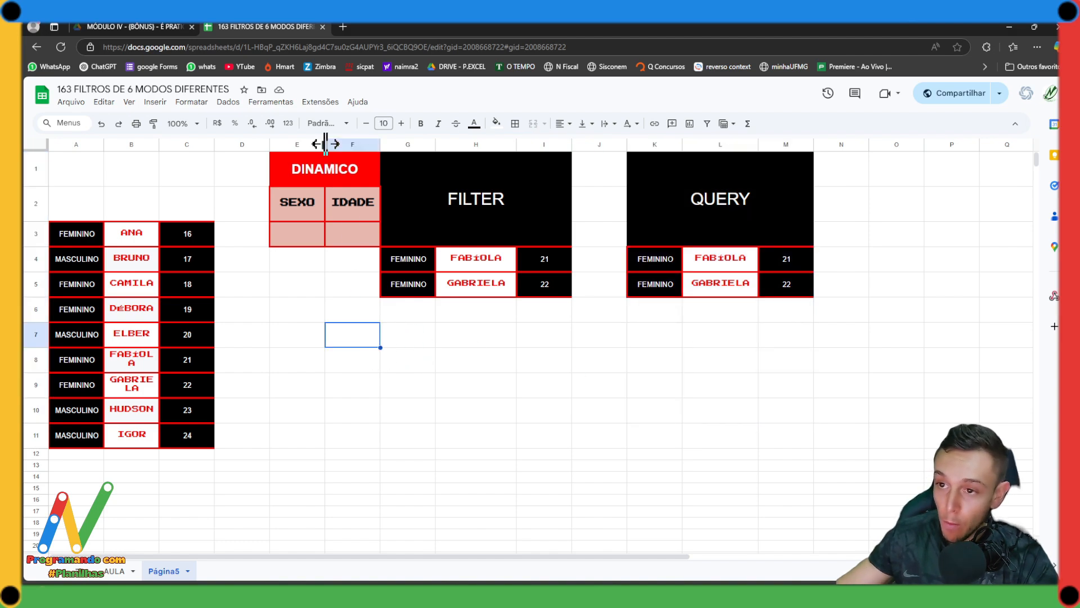
left_click_drag(325, 144, 442, 144)
left_click_drag(424, 332, 423, 312)
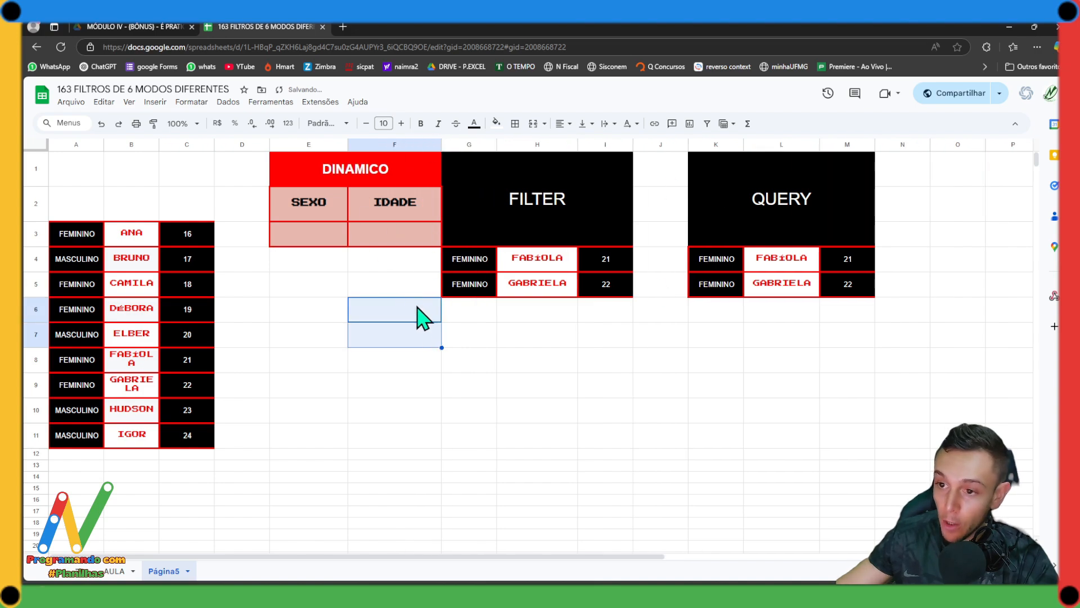
left_click(394, 338)
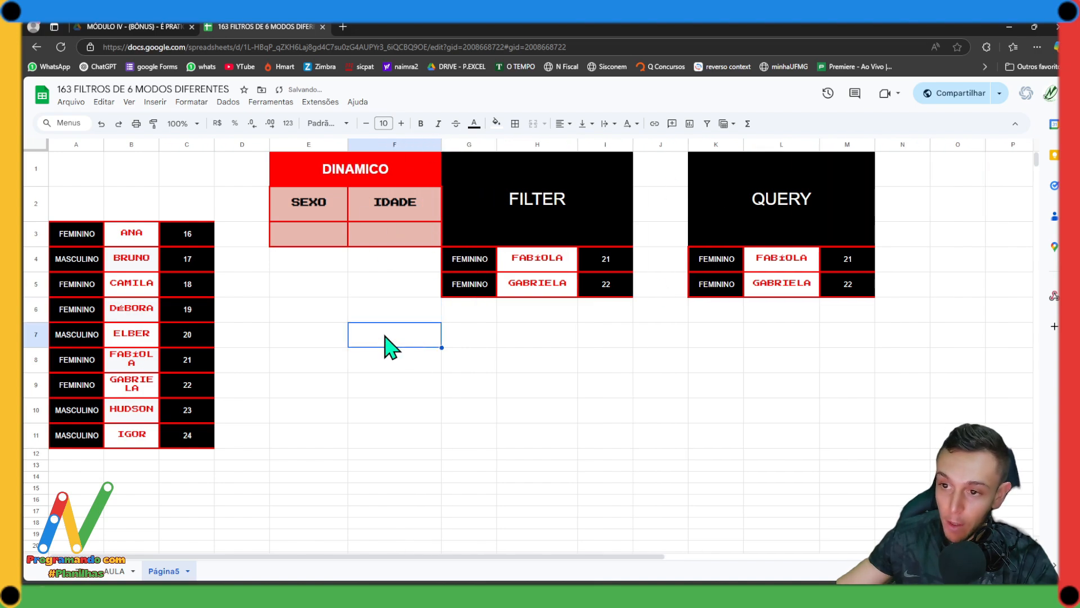
Add a dropdown data validation rule to E3 under SEXO, with MASCULINO in dark green as its first option
left_click(320, 248)
left_click(227, 102)
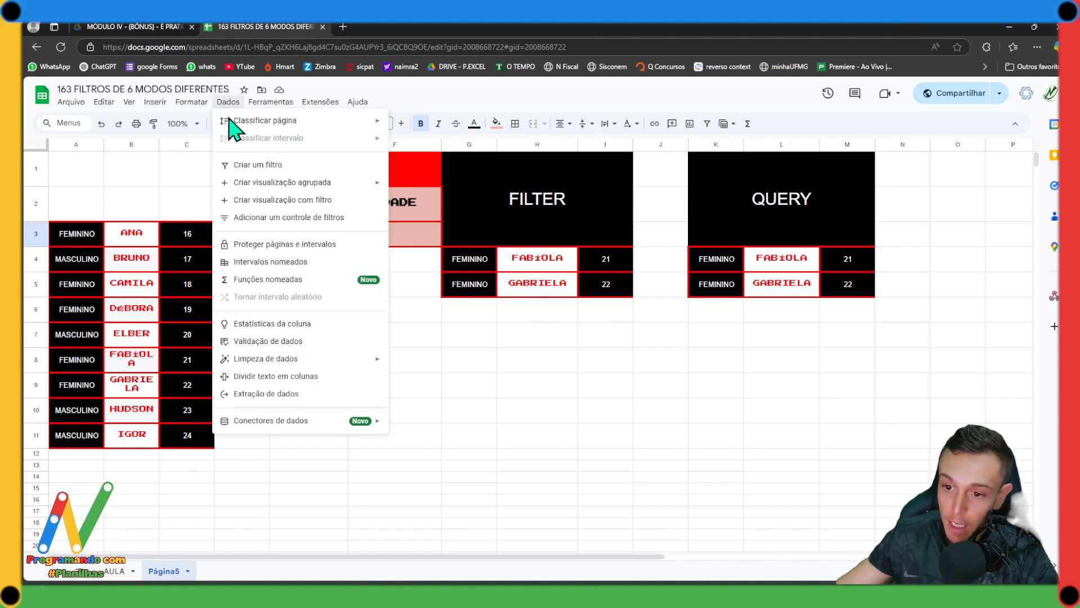
left_click(268, 341)
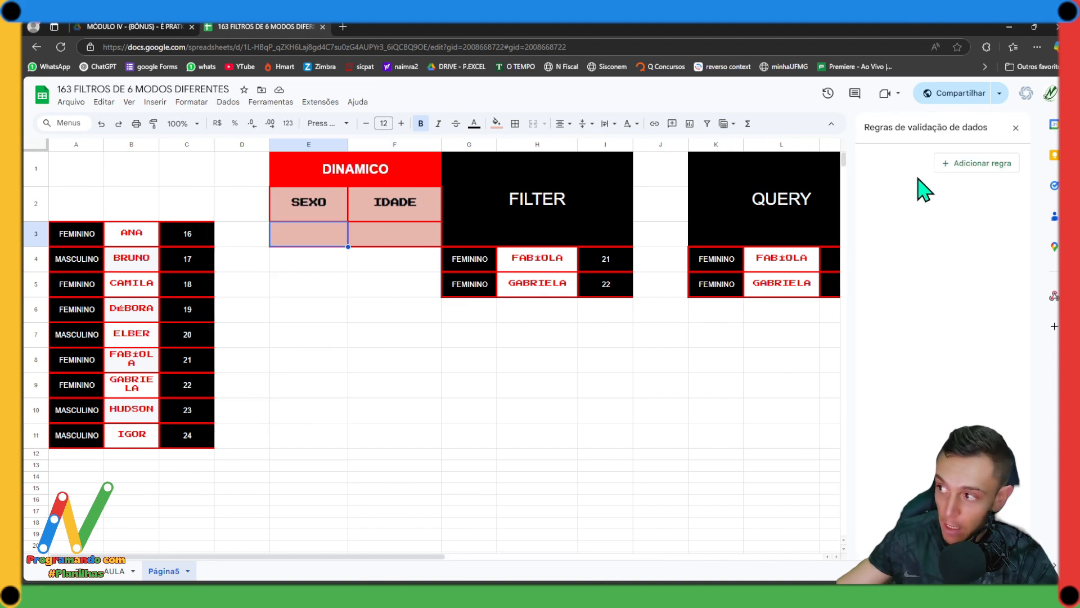
left_click(950, 164)
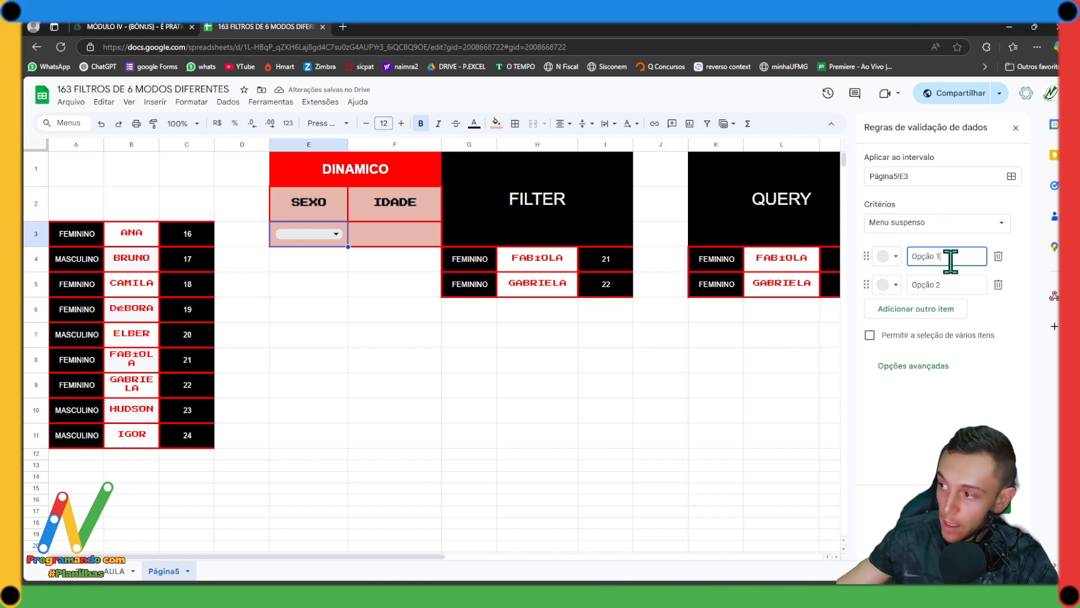
left_click(889, 257)
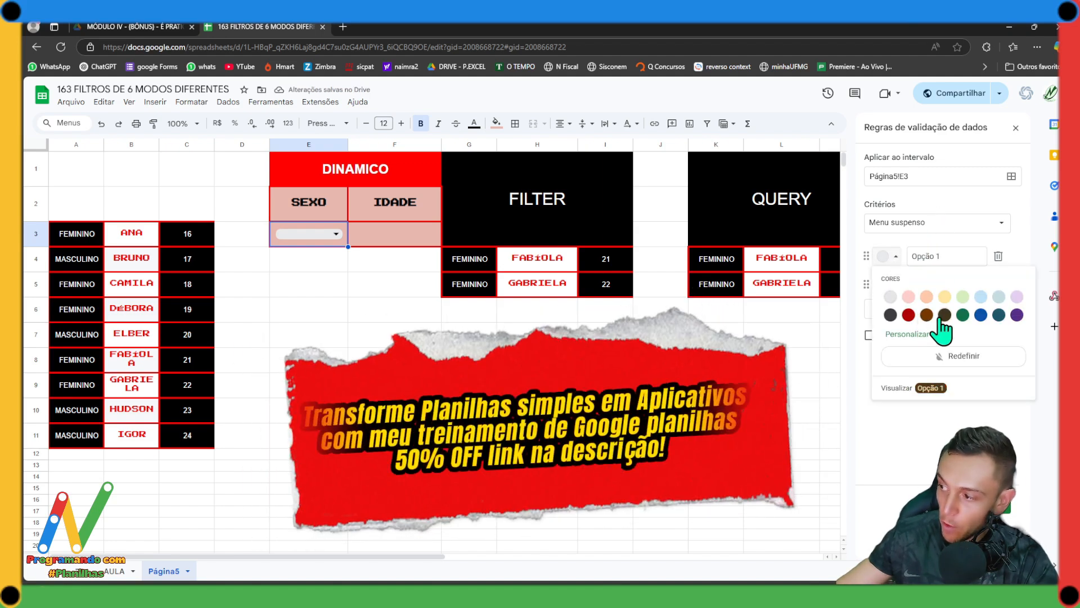
left_click(963, 315)
triple_click(951, 257)
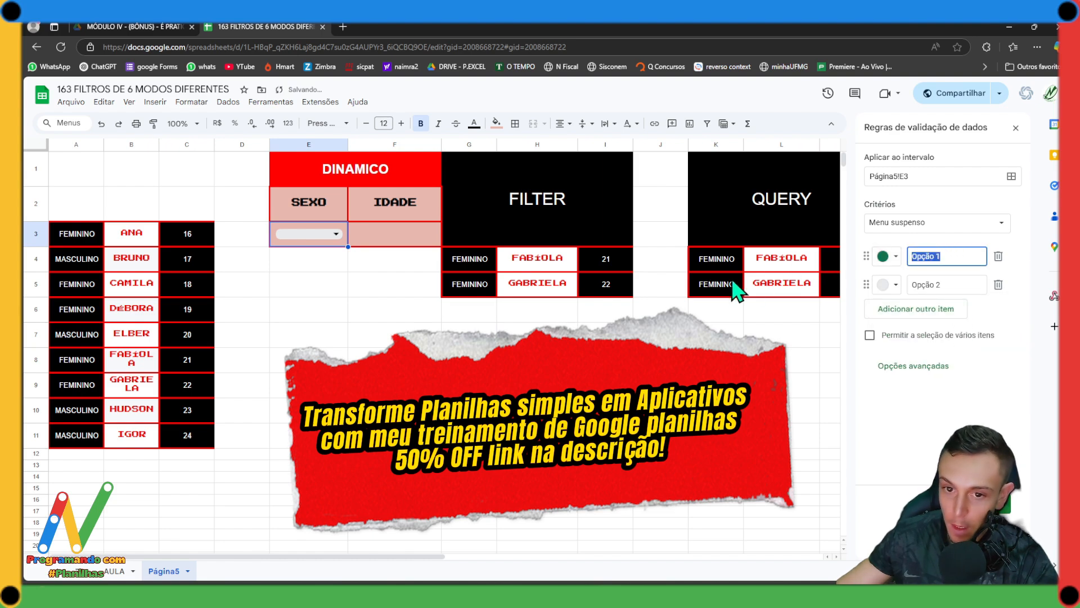
type("MAS")
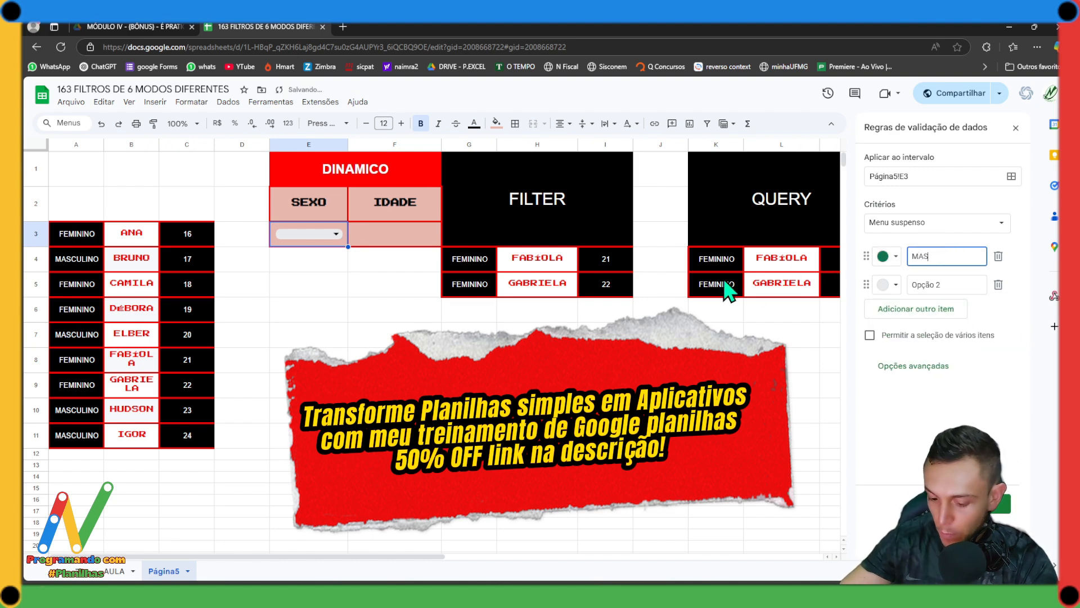
type("CULIDADE")
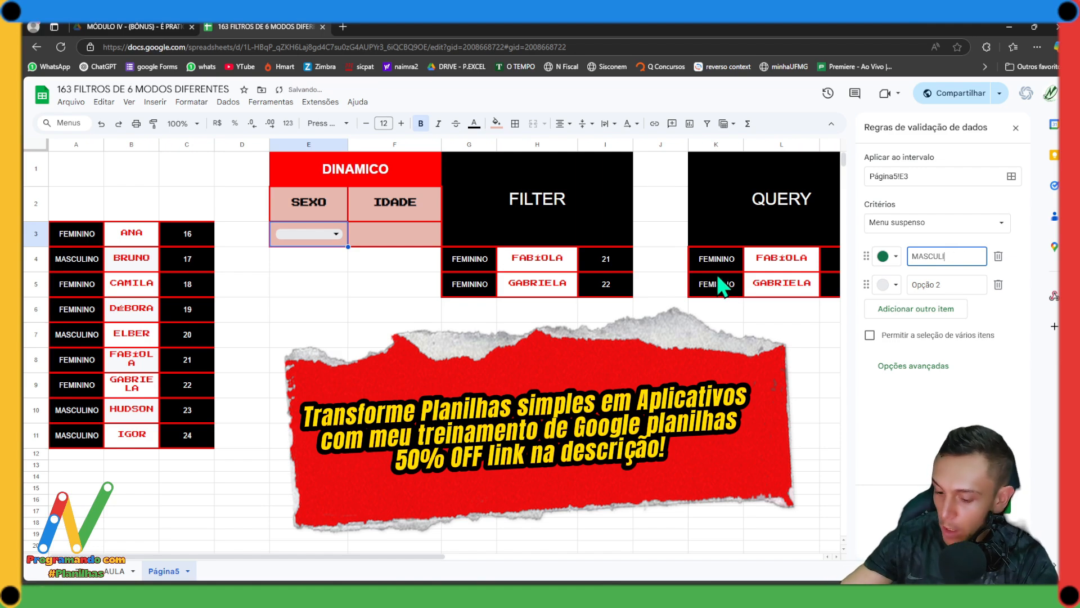
Make FEMININO in light yellow the second option of the E3 dropdown and save the rule
left_click(889, 285)
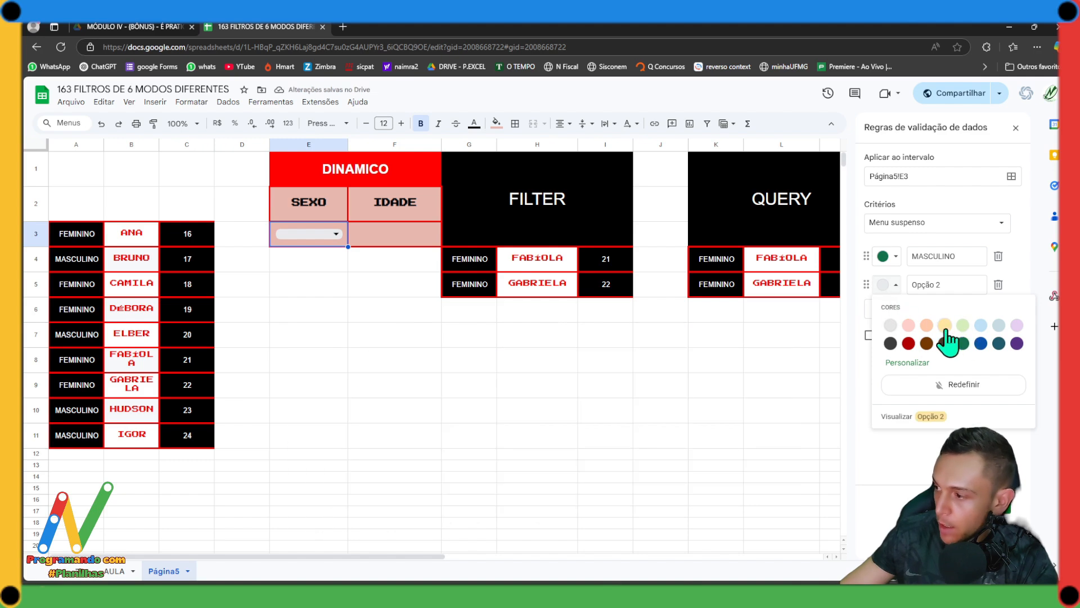
left_click(945, 325)
left_click_drag(951, 285, 882, 272)
type("FE")
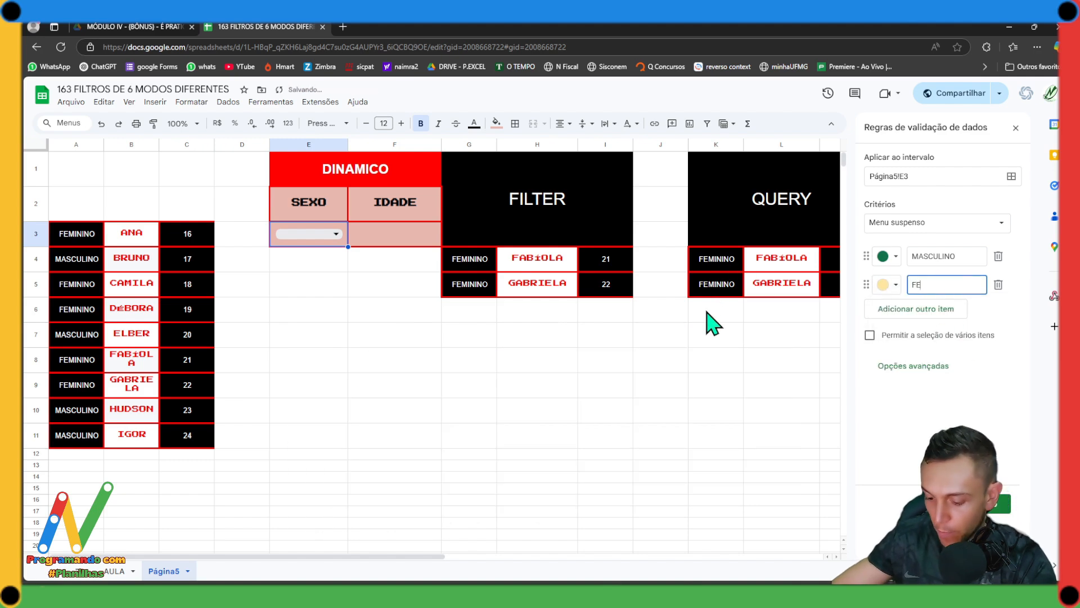
type("MININO")
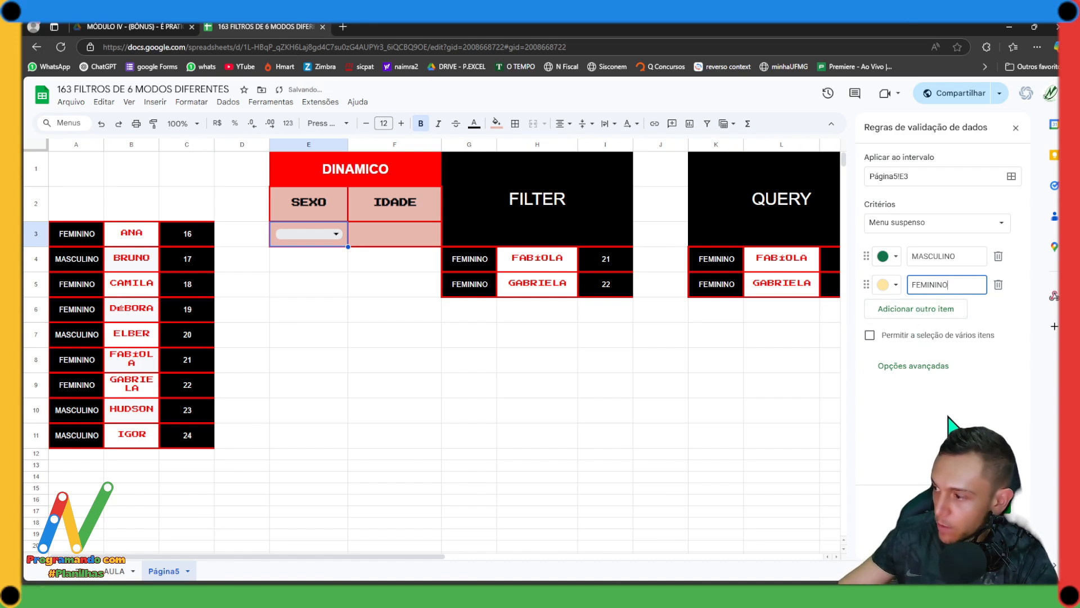
left_click(998, 557)
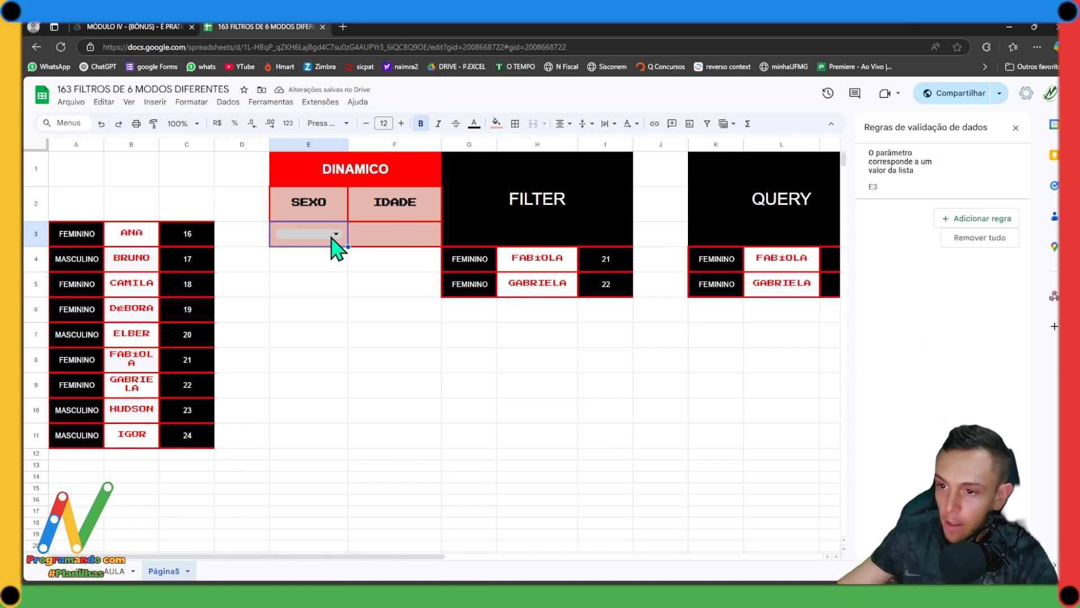
Choose MASCULINO in the E3 dropdown and widen column E so the text fits on one line
left_click(309, 237)
left_click(308, 265)
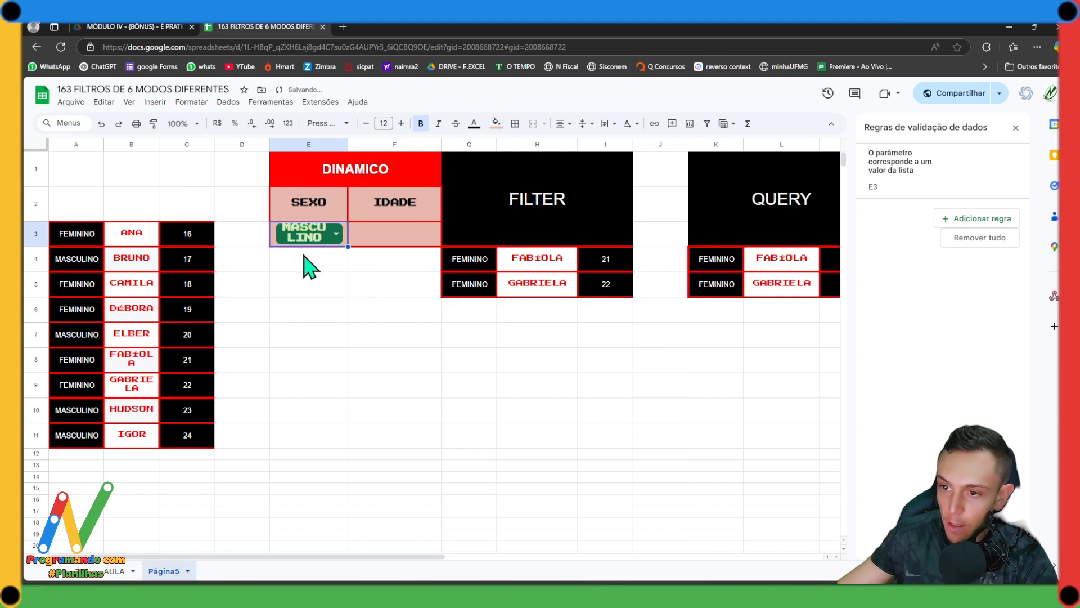
left_click_drag(348, 143, 393, 145)
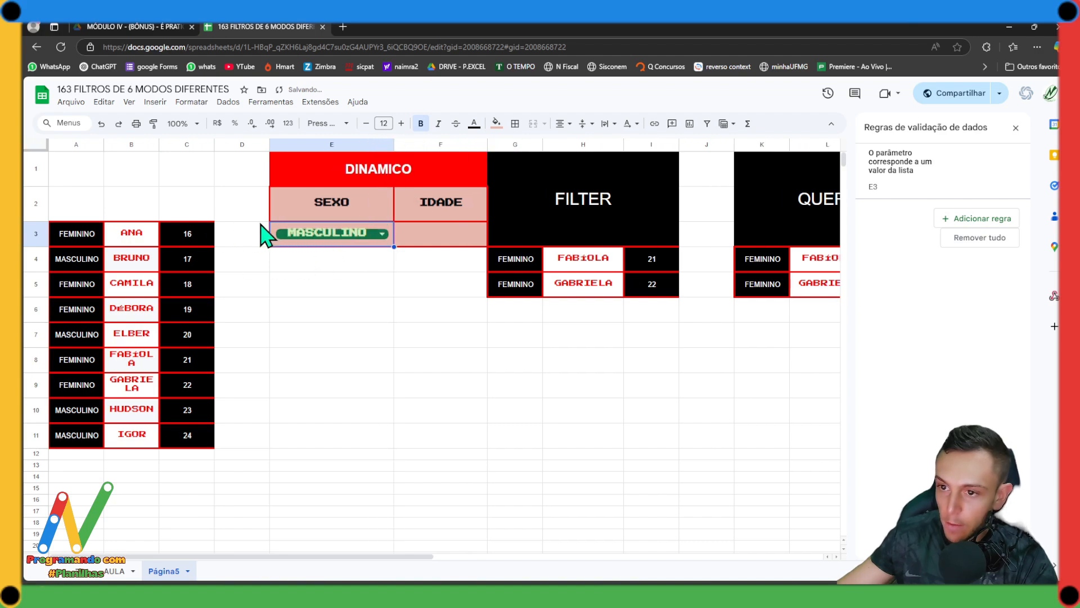
Reduce the font size of E3 to 10 and copy its formatting to F3
left_click(366, 123)
left_click(366, 123)
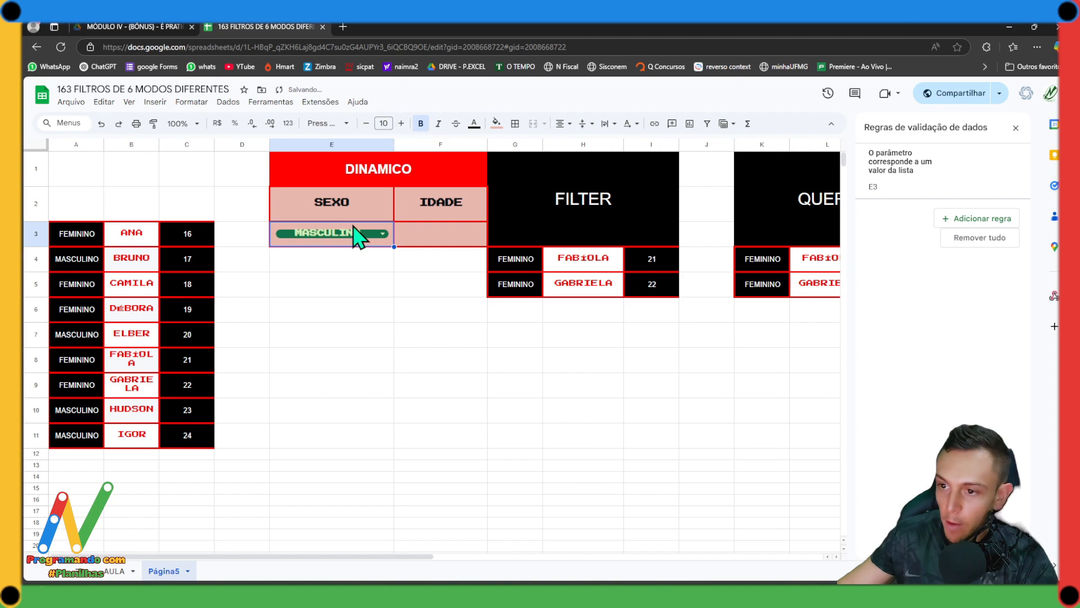
left_click(153, 123)
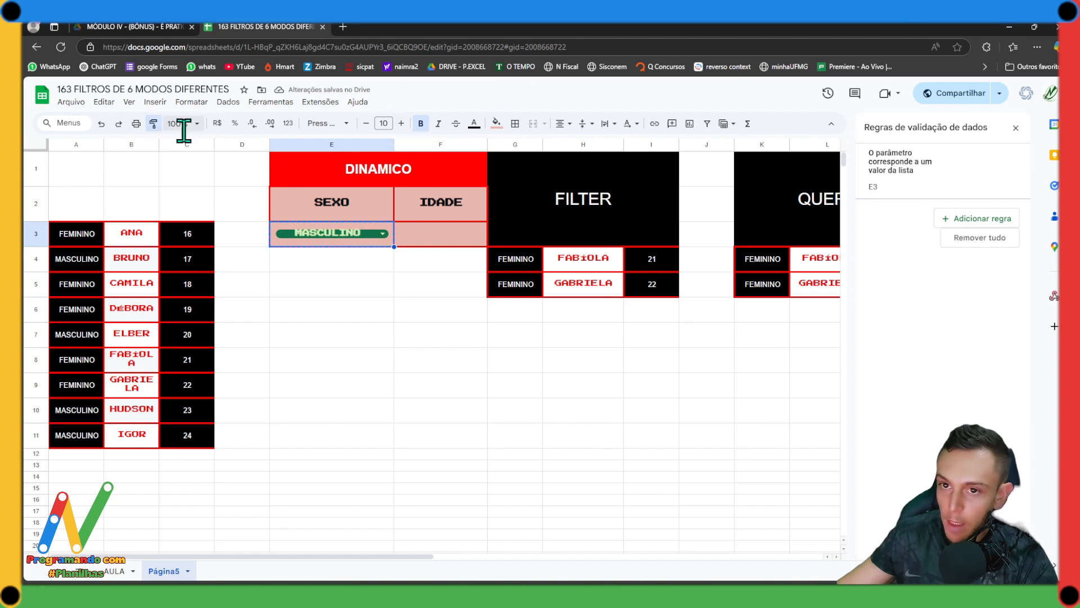
left_click(423, 243)
Add a dropdown-from-a-range validation rule to F3 under IDADE, using Página5!C3:C11 as the source, and save it
key("Down")
key("Down")
left_click(228, 102)
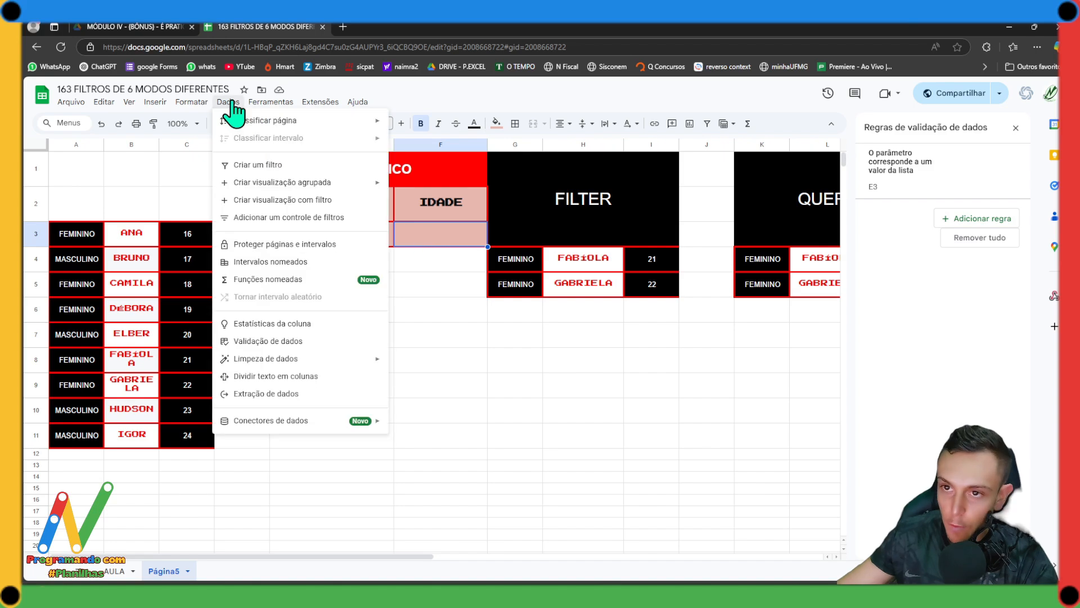
left_click(284, 341)
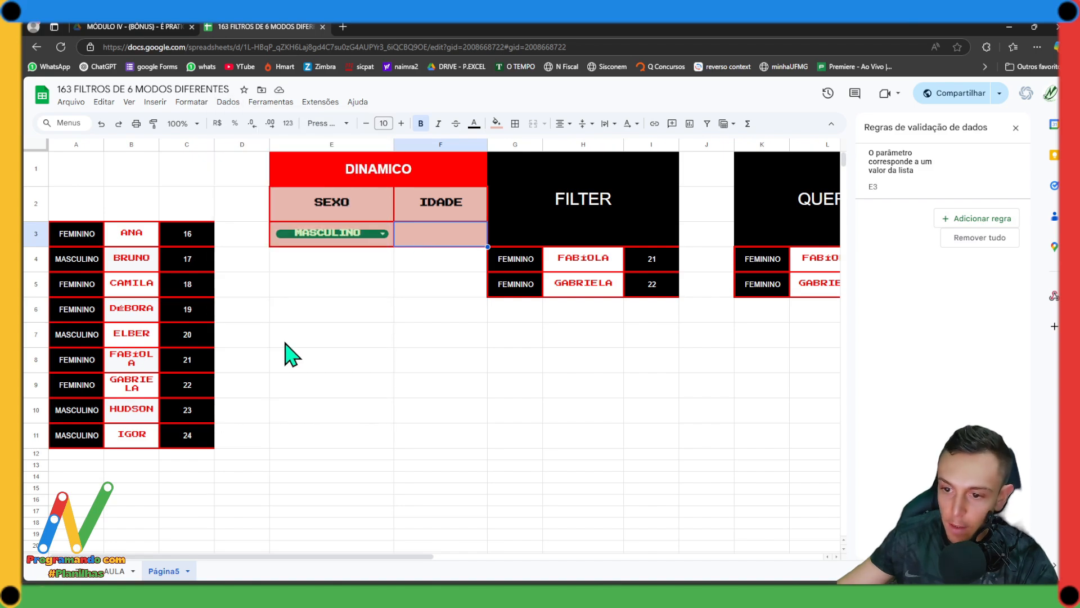
left_click(968, 228)
left_click(935, 222)
left_click(947, 240)
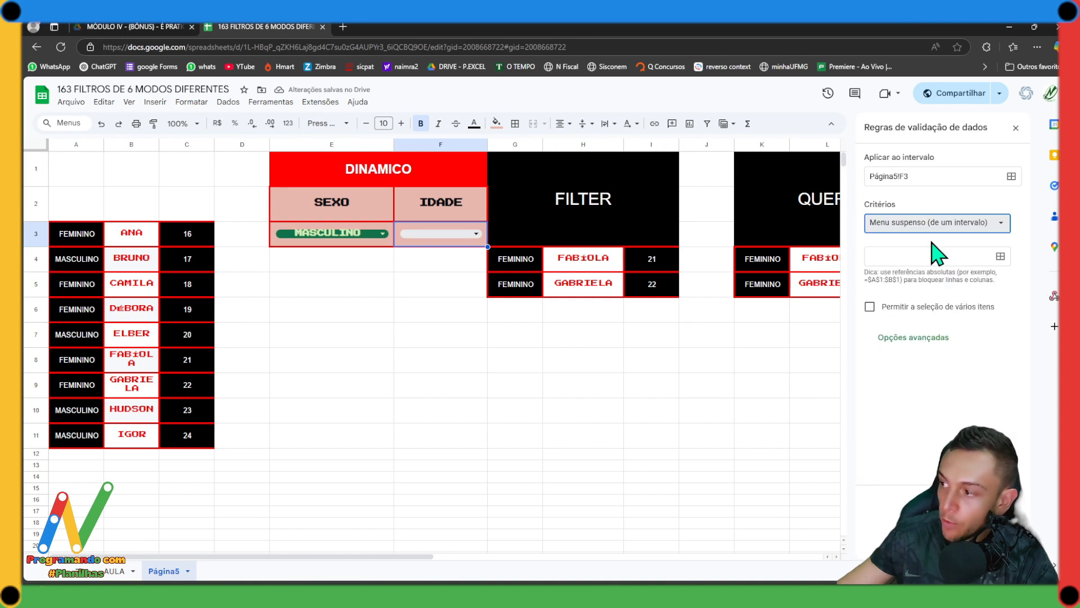
left_click(925, 256)
left_click_drag(188, 239, 191, 442)
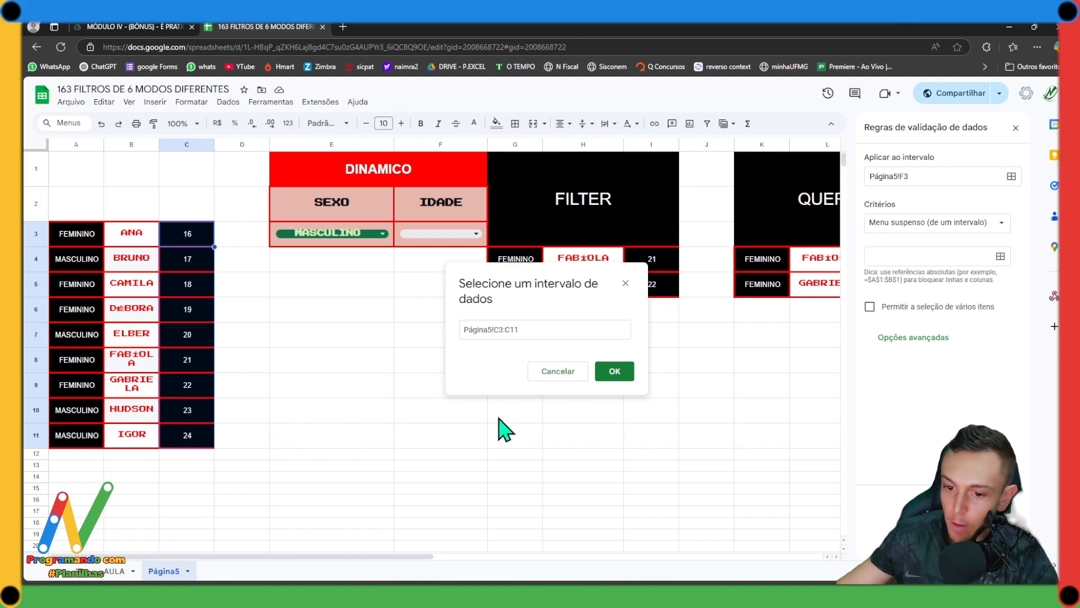
left_click(614, 371)
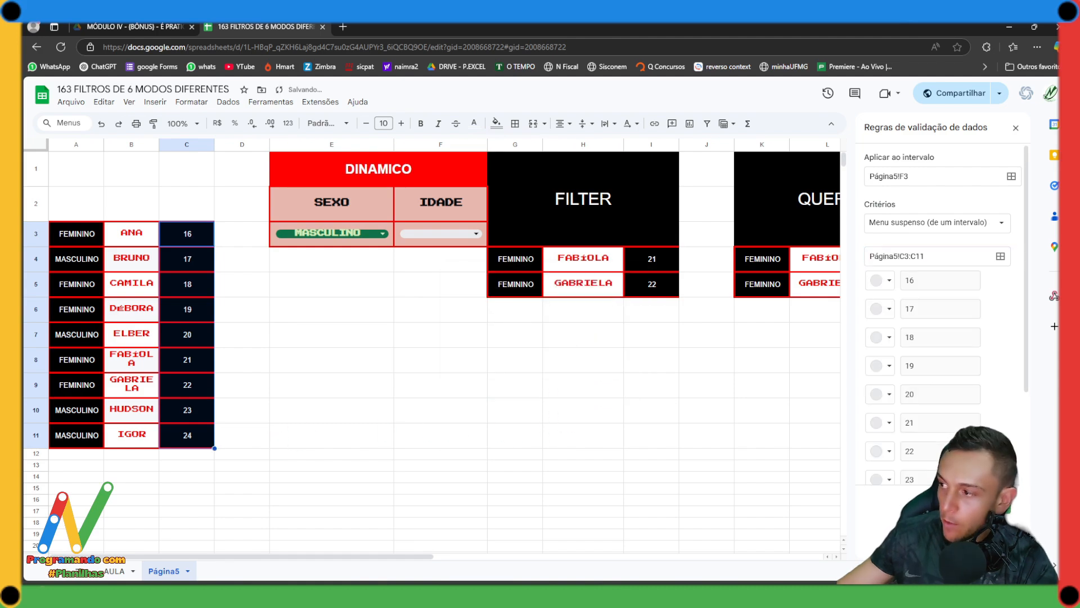
left_click(1004, 483)
Test the IDADE dropdown in F3 by choosing 16, and change the selection to 17
left_click(411, 236)
left_click(419, 257)
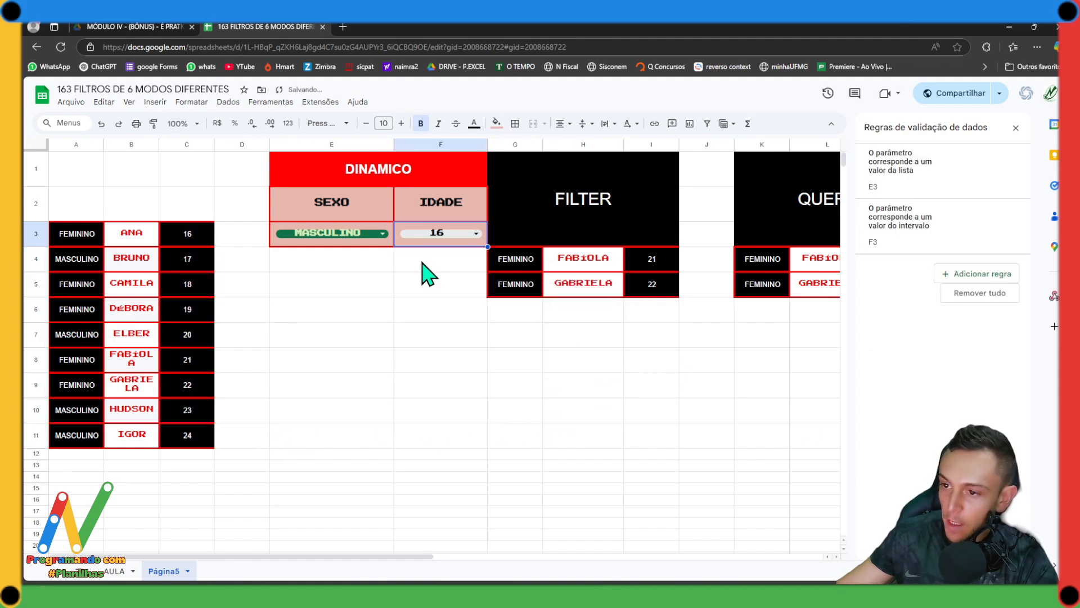
double_click(442, 241)
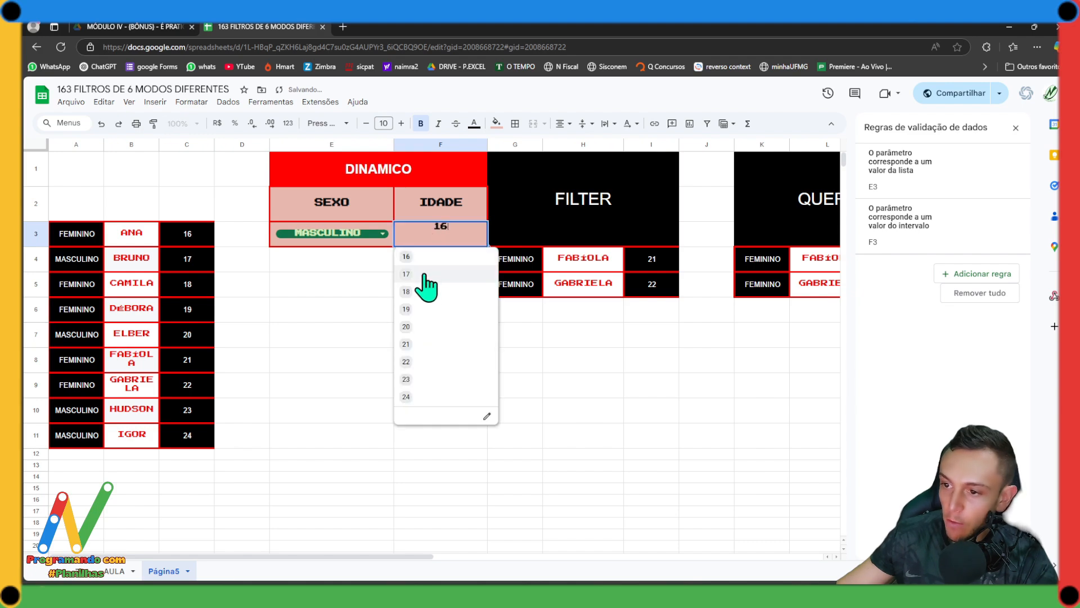
left_click(422, 275)
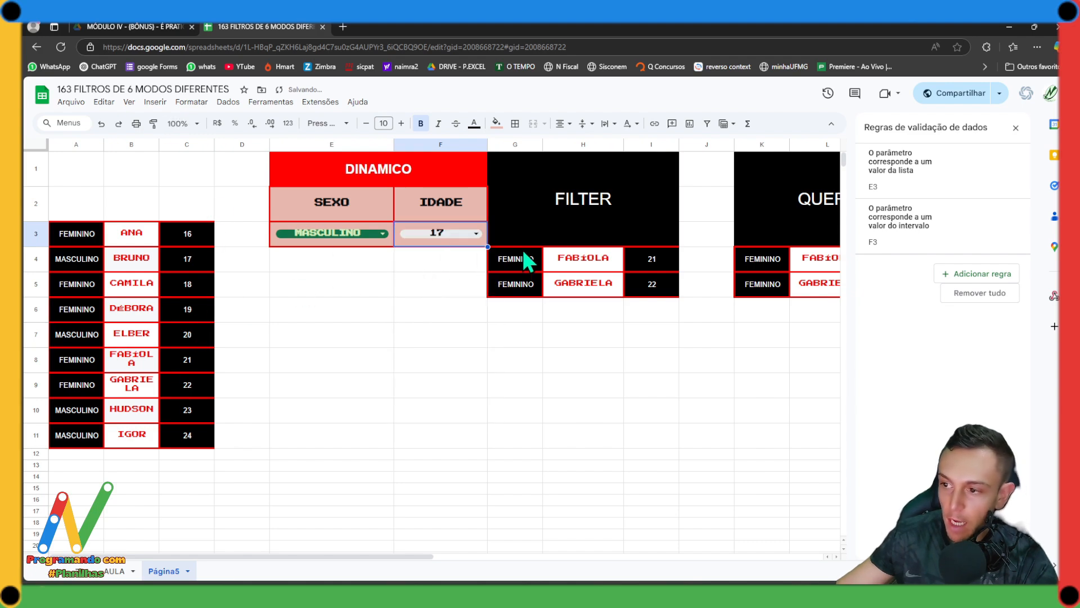
Make the FILTER formula in G4 dynamic by replacing "FEMININO" with a reference to E3 and 21 with F3
left_click(510, 267)
double_click(510, 267)
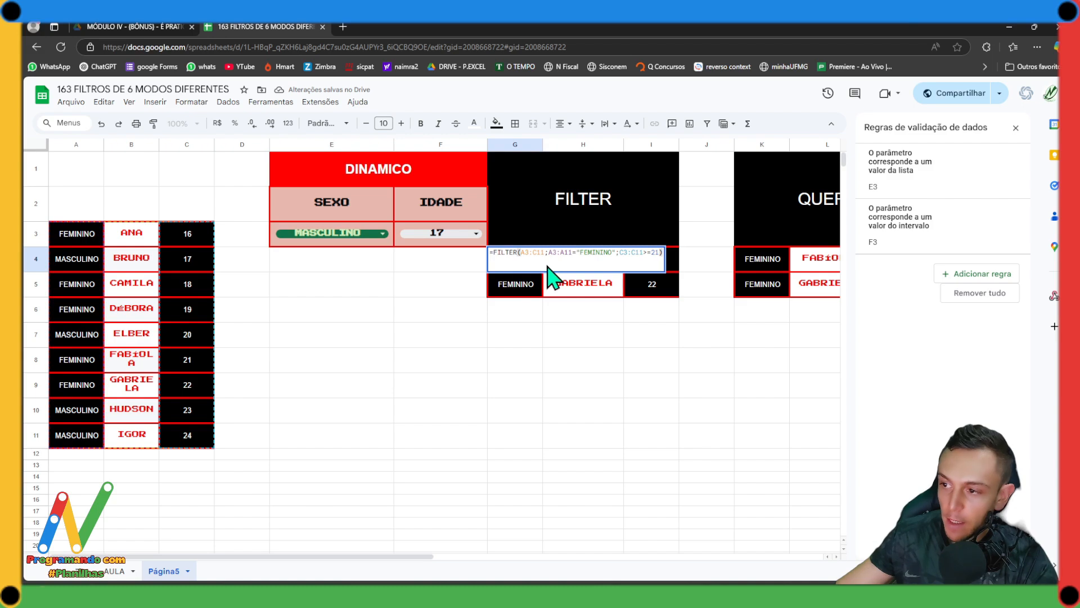
left_click_drag(613, 254, 576, 254)
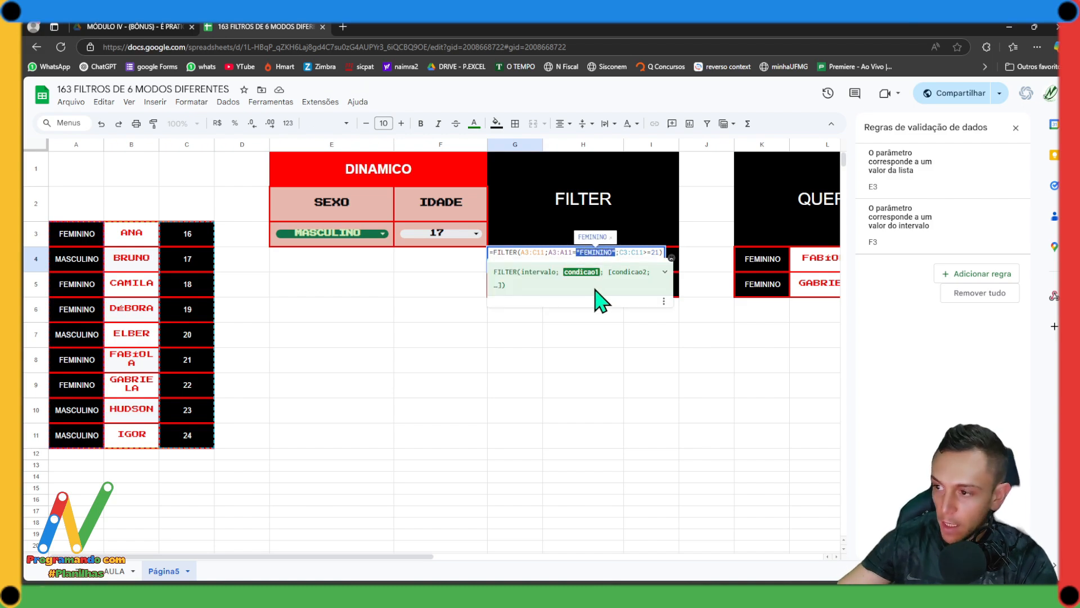
key("BackSpace")
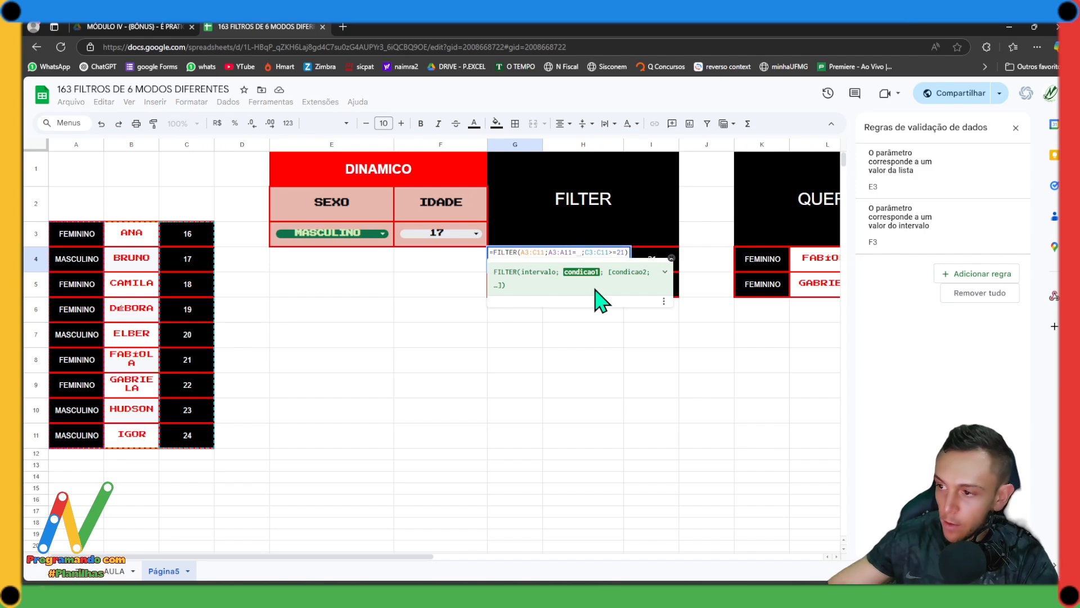
left_click(325, 228)
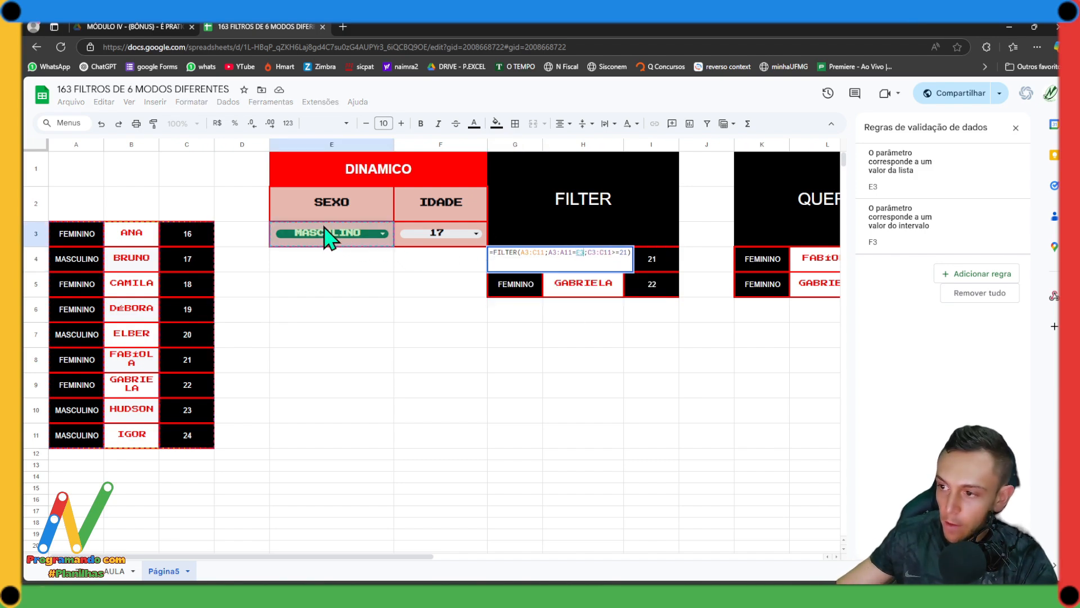
double_click(622, 253)
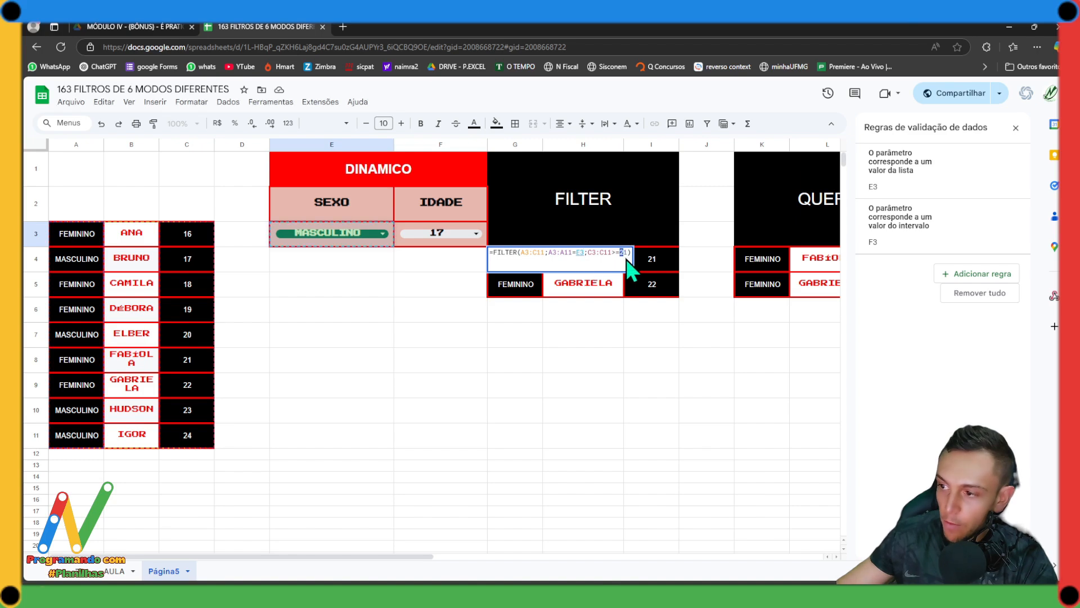
key("BackSpace")
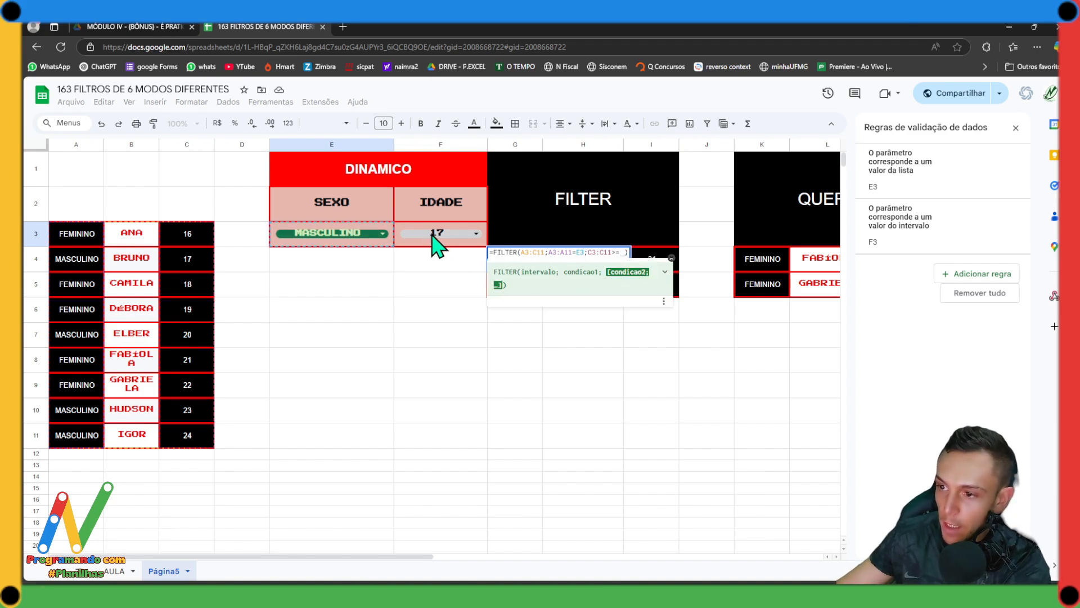
left_click(438, 234)
key("Return")
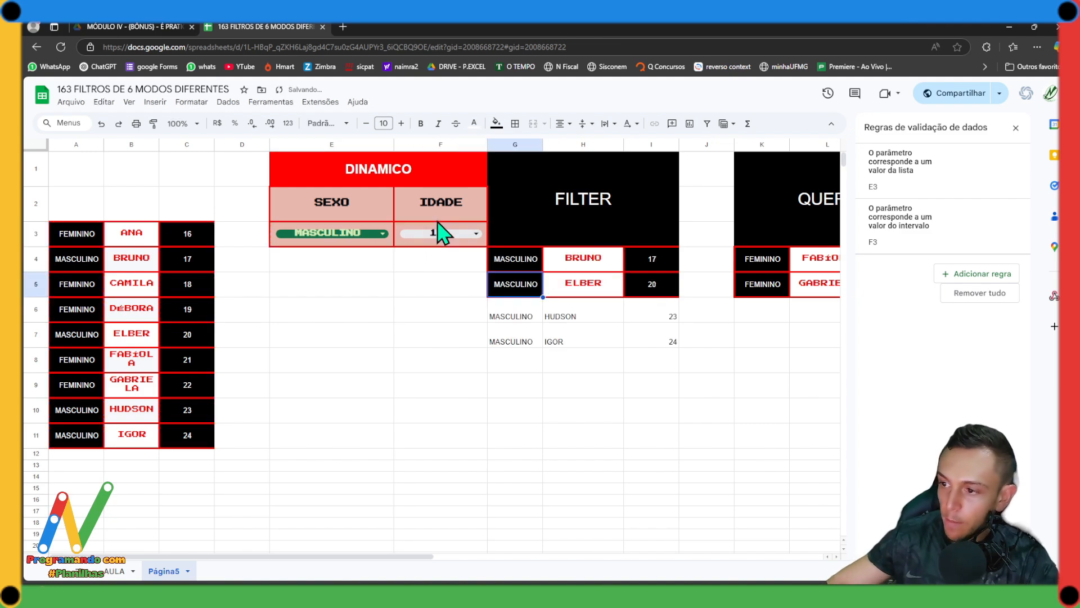
Test the dynamic FILTER by choosing FEMININO in the SEXO dropdown in E3, and dismiss the WhatsApp notification
left_click(332, 244)
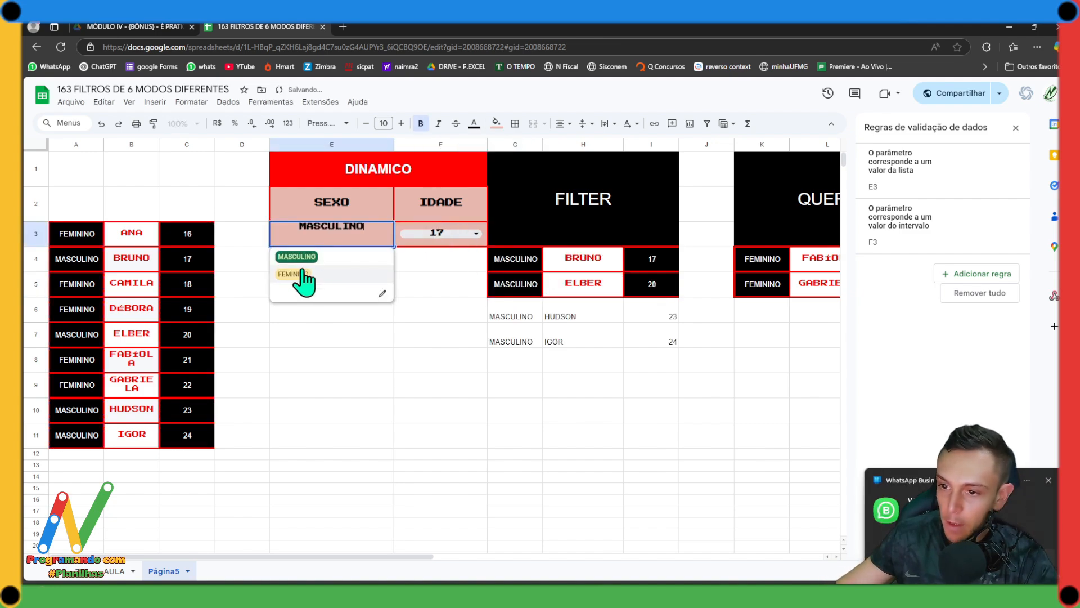
left_click(307, 281)
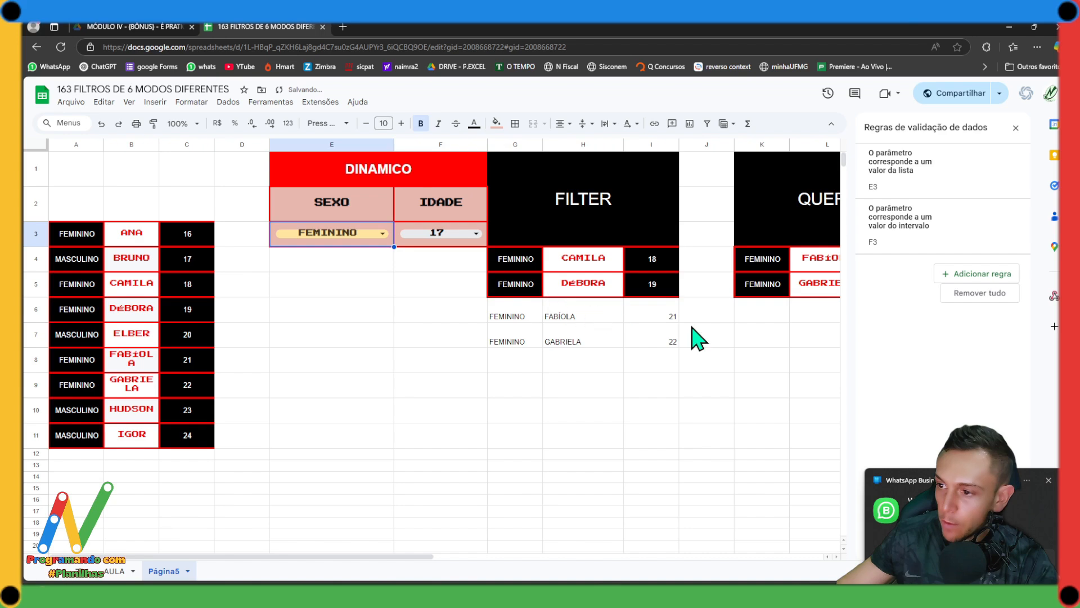
left_click(1049, 481)
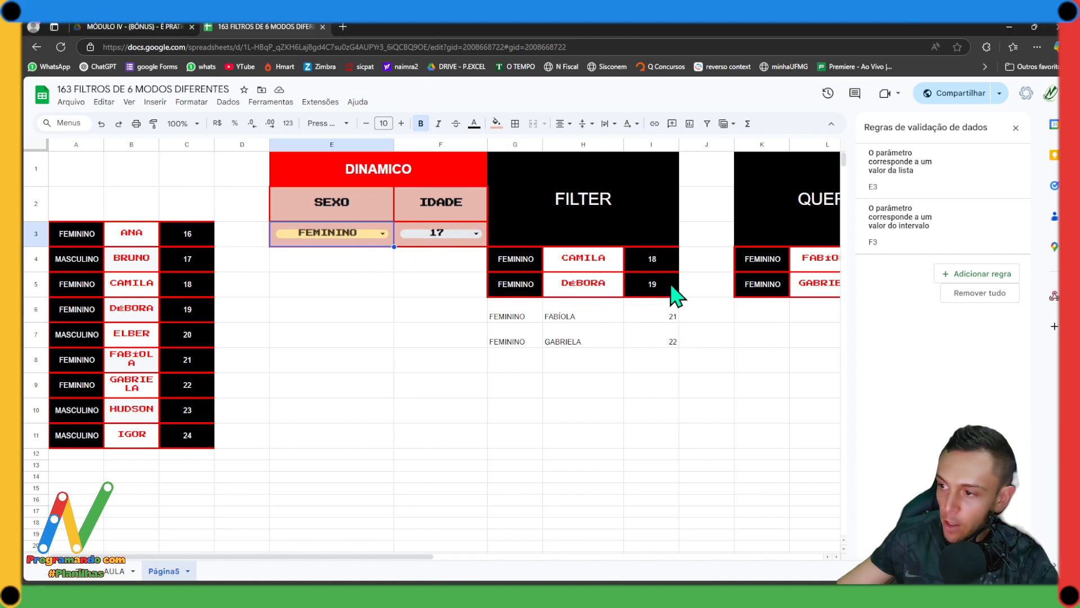
Test the IDADE dropdown in F3 with 23 and change it to 22, and close the data validation rules
double_click(430, 237)
left_click(404, 381)
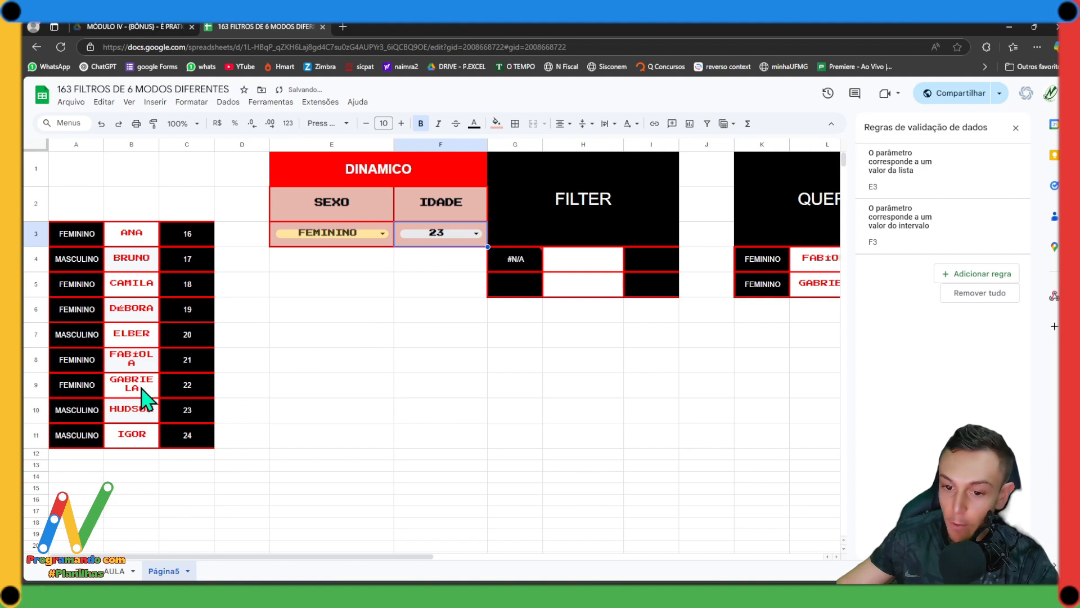
double_click(417, 239)
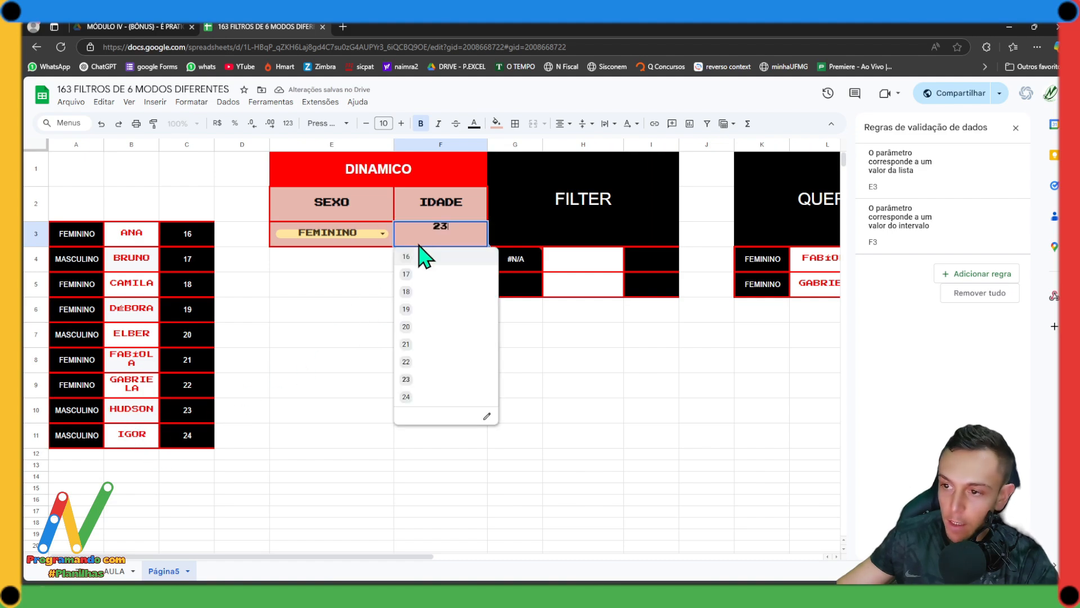
left_click(416, 362)
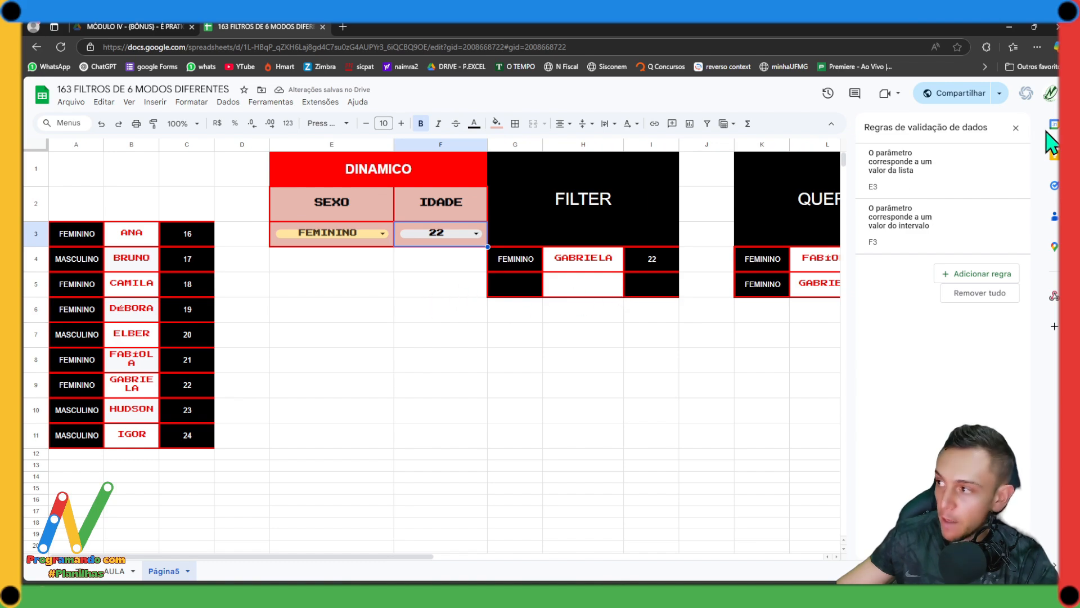
left_click(1016, 128)
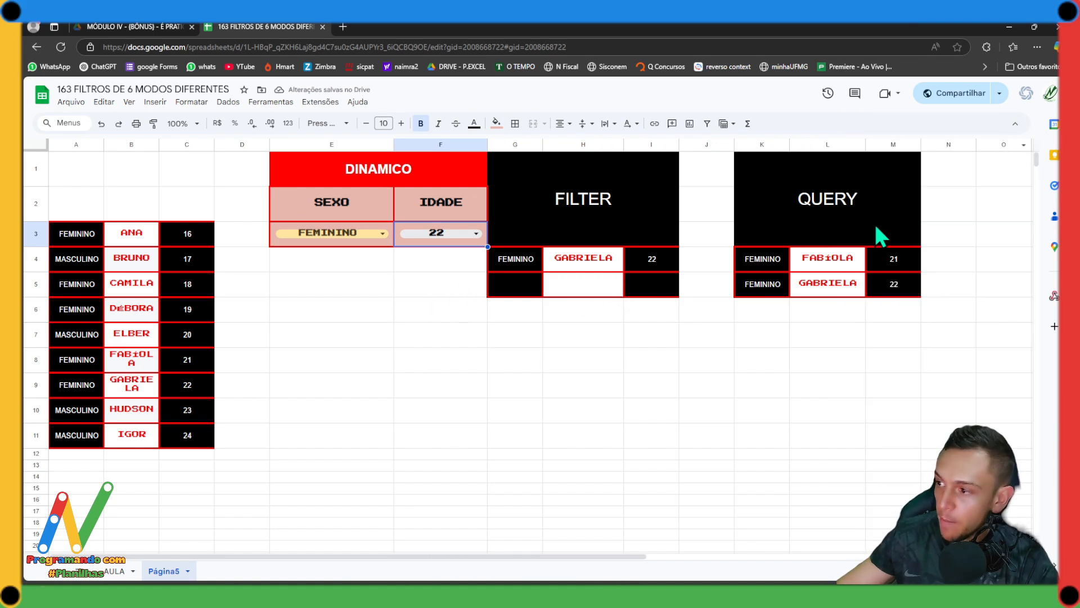
Replace FEMININO in the K4 QUERY formula with the concatenated reference '" &E3&"', and test it by choosing MASCULINO under SEXO
double_click(755, 263)
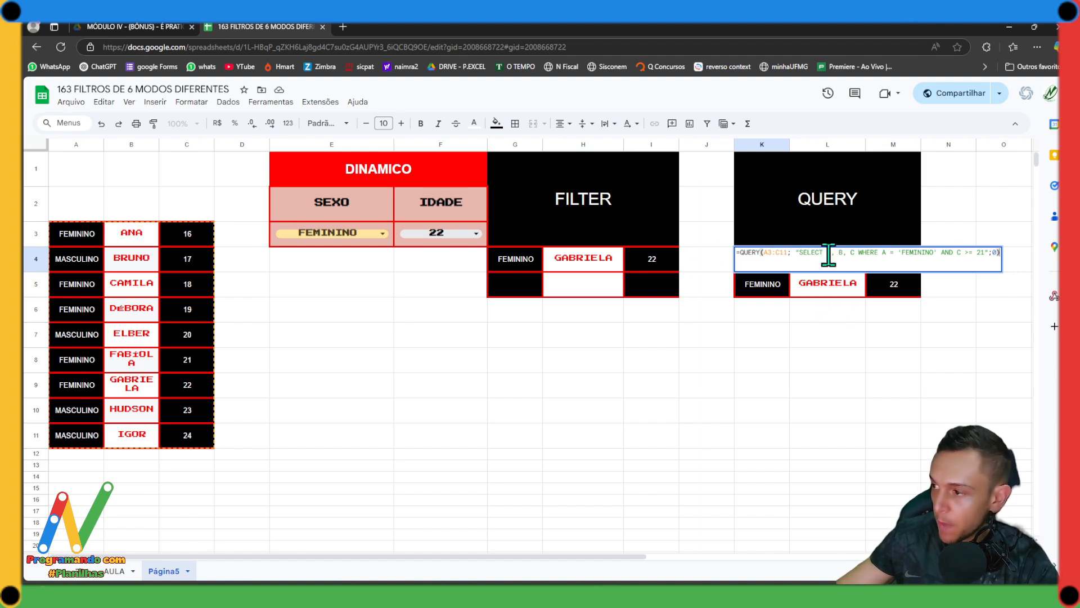
mouse_move(800, 252)
left_mouse_down()
mouse_move(999, 271)
mouse_move(936, 280)
mouse_move(817, 251)
left_mouse_up()
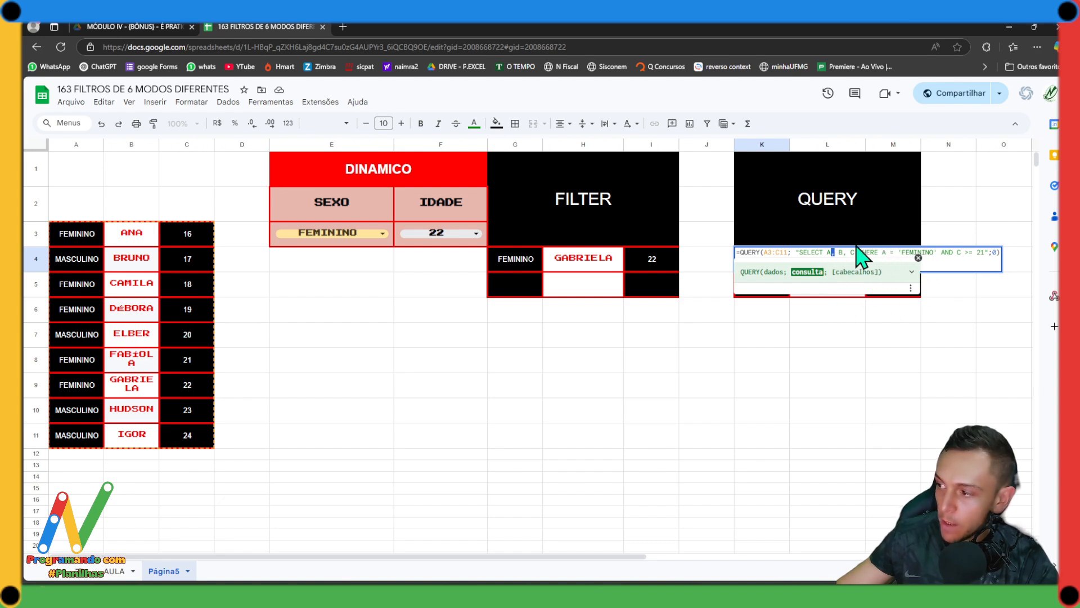
left_click(902, 252)
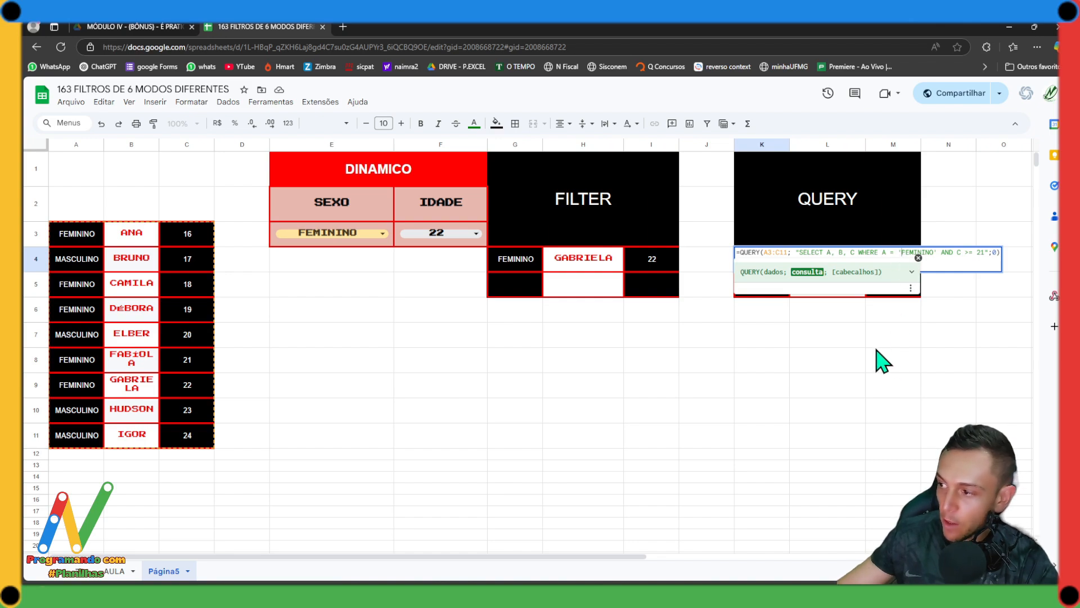
type("\"")
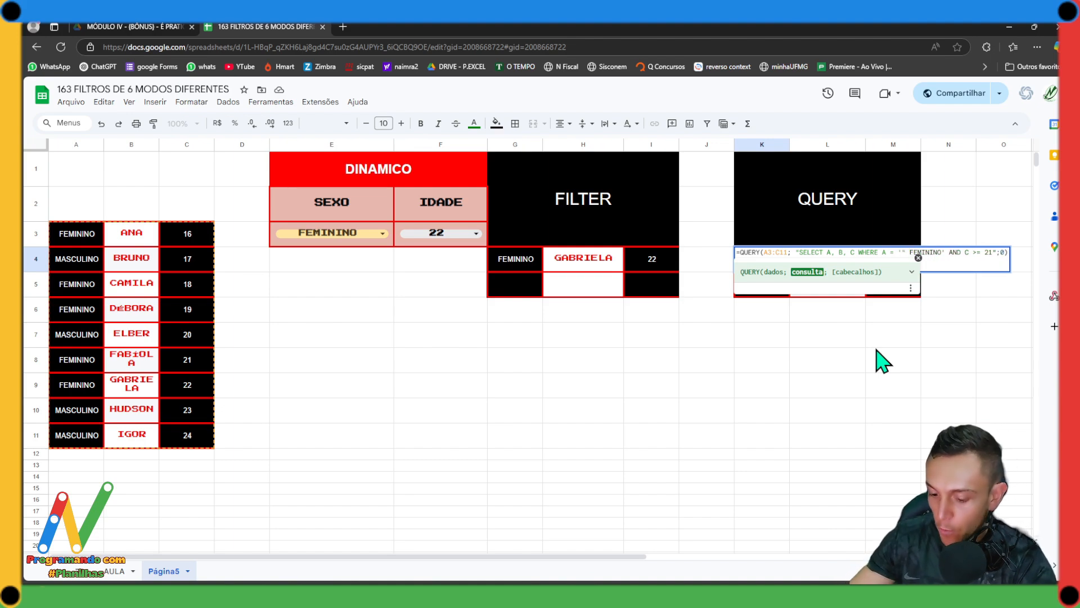
type(" &")
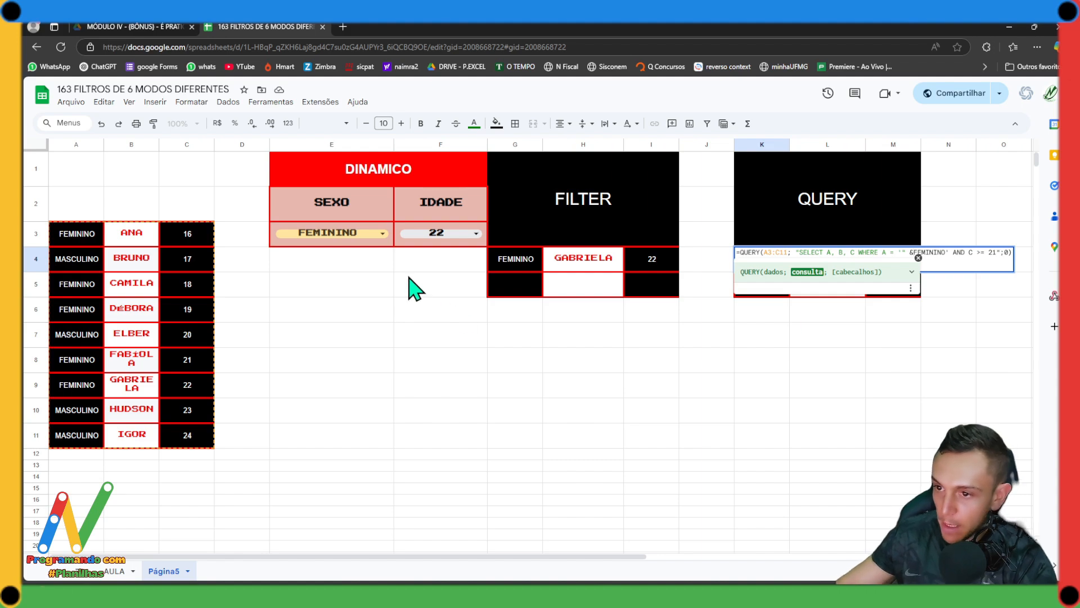
left_click(301, 231)
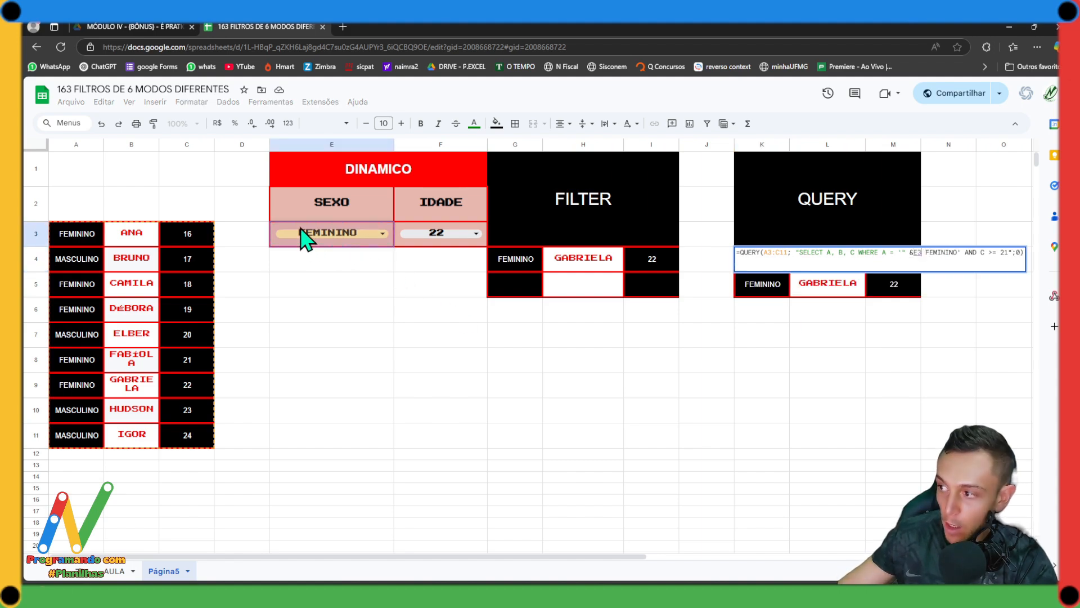
left_click(960, 252)
key("BackSpace")
key("BackSpace")
key("BackSpace")
key("BackSpace")
key("BackSpace")
key("BackSpace")
key("BackSpace")
key("BackSpace")
key("BackSpace")
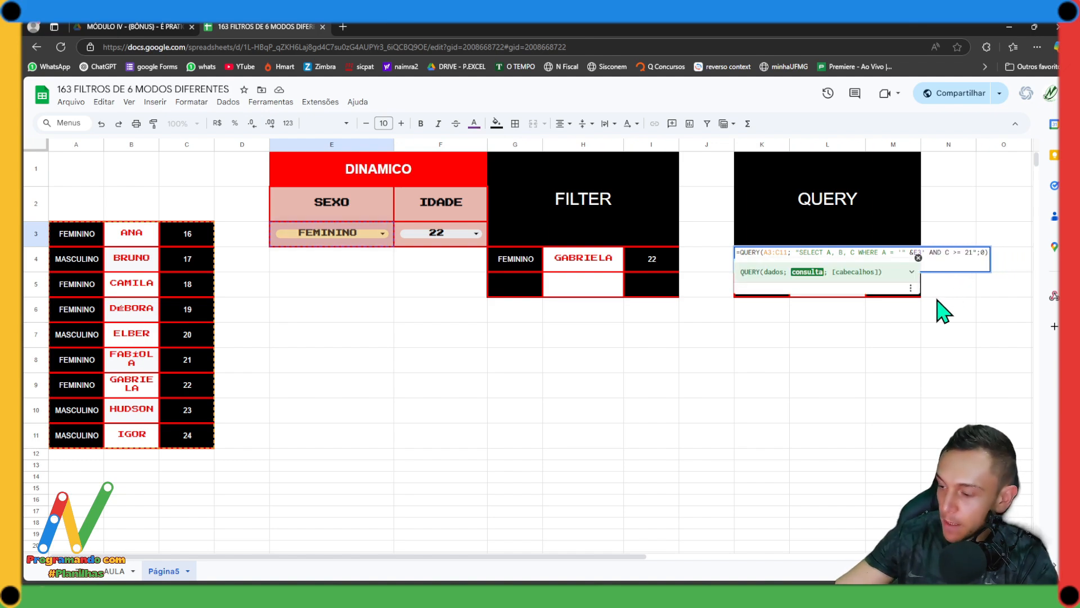
type("&")
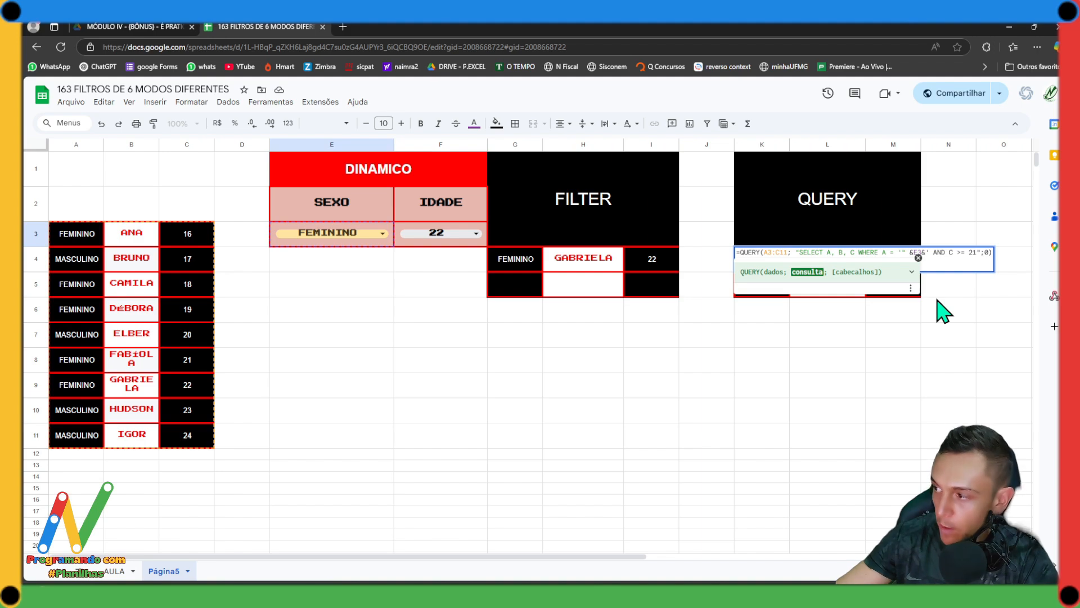
type("\"")
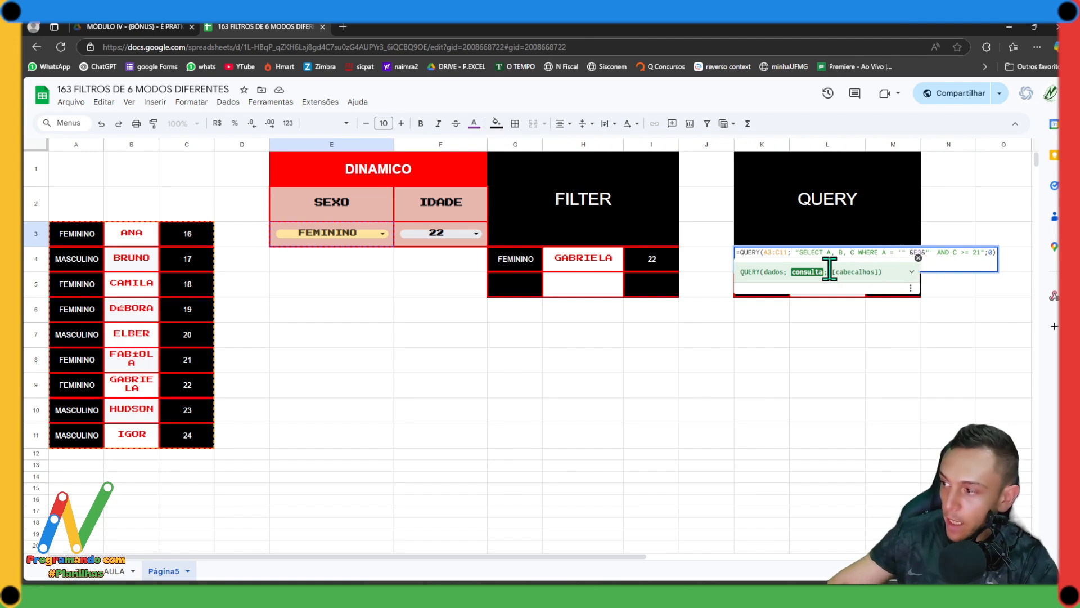
key("Return")
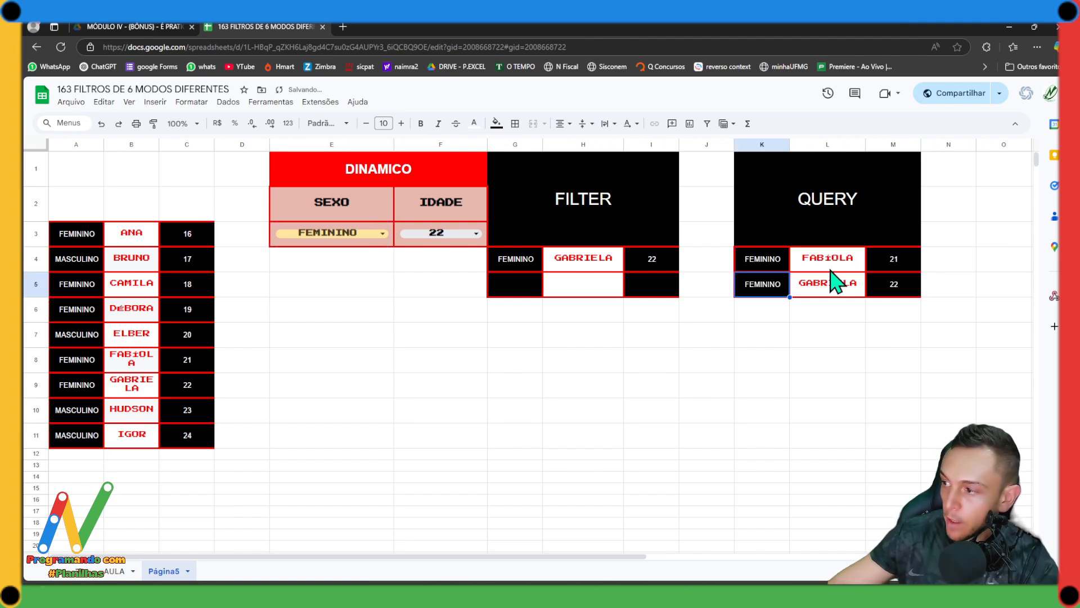
left_click(349, 239)
left_click(298, 257)
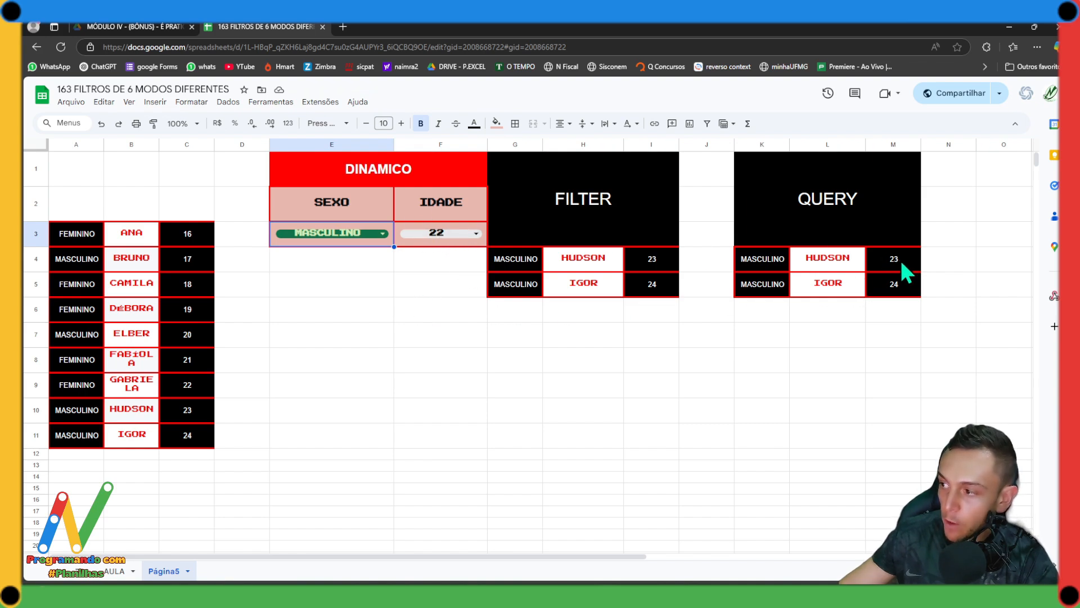
Replace 21 in the age condition of the K4 QUERY formula with a concatenated reference to F3, giving C >="&F3
left_click(758, 259)
double_click(759, 259)
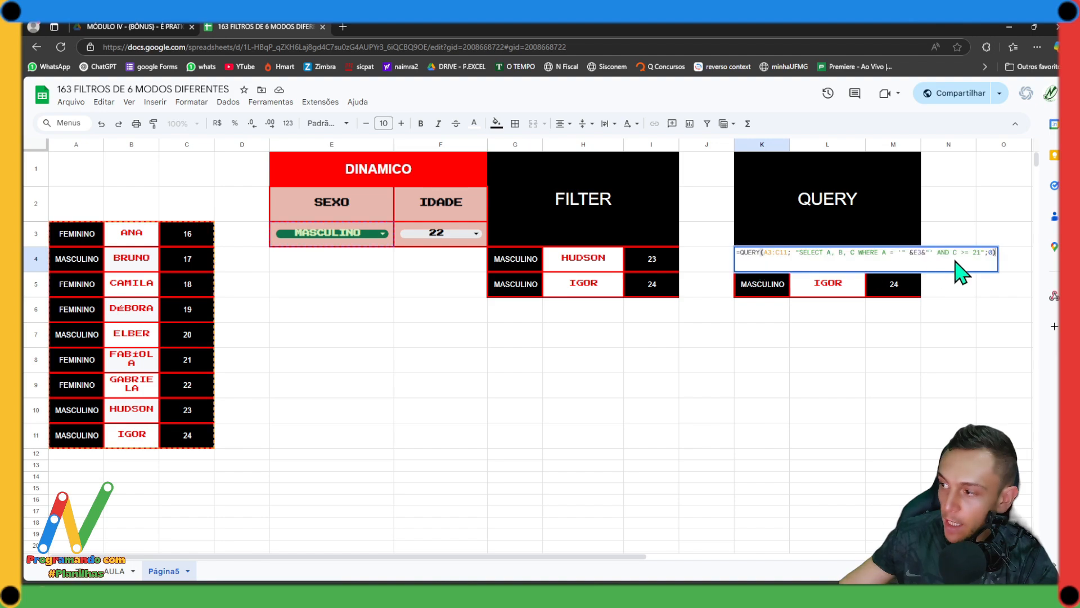
left_click(980, 253)
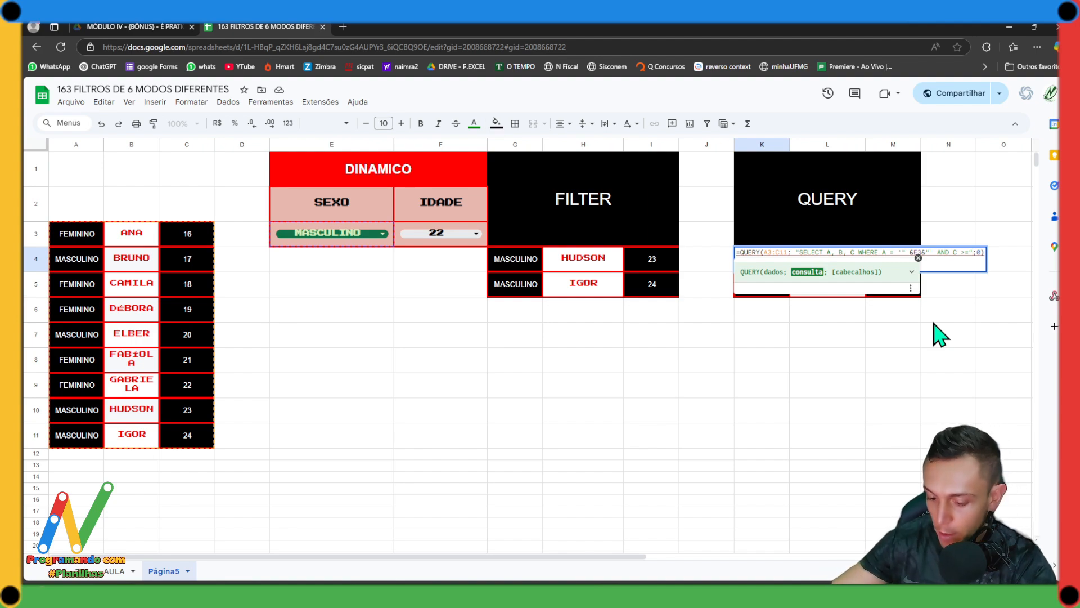
type("&")
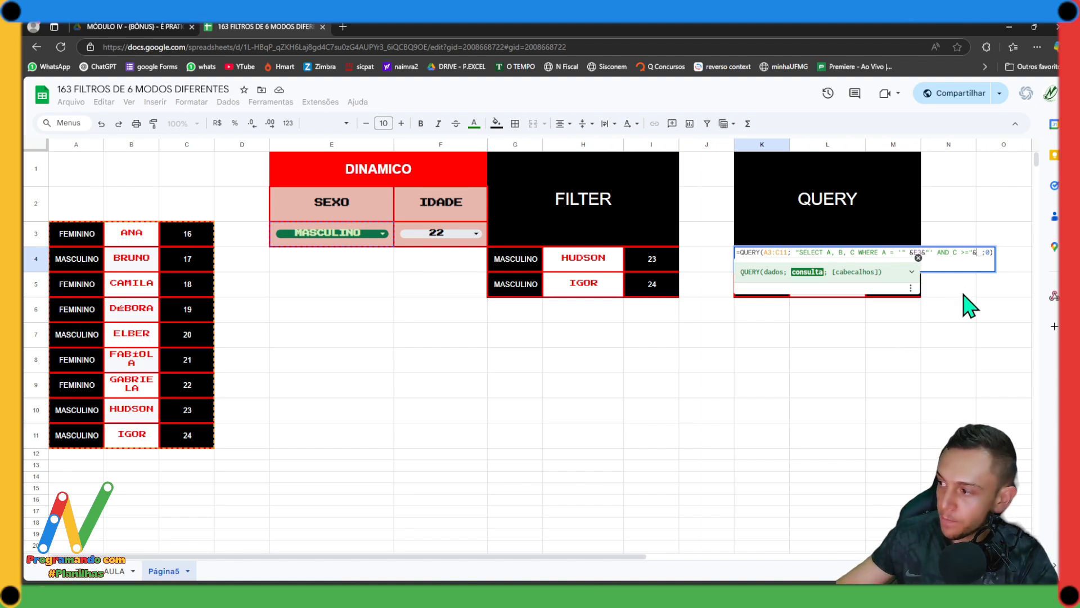
left_click(400, 230)
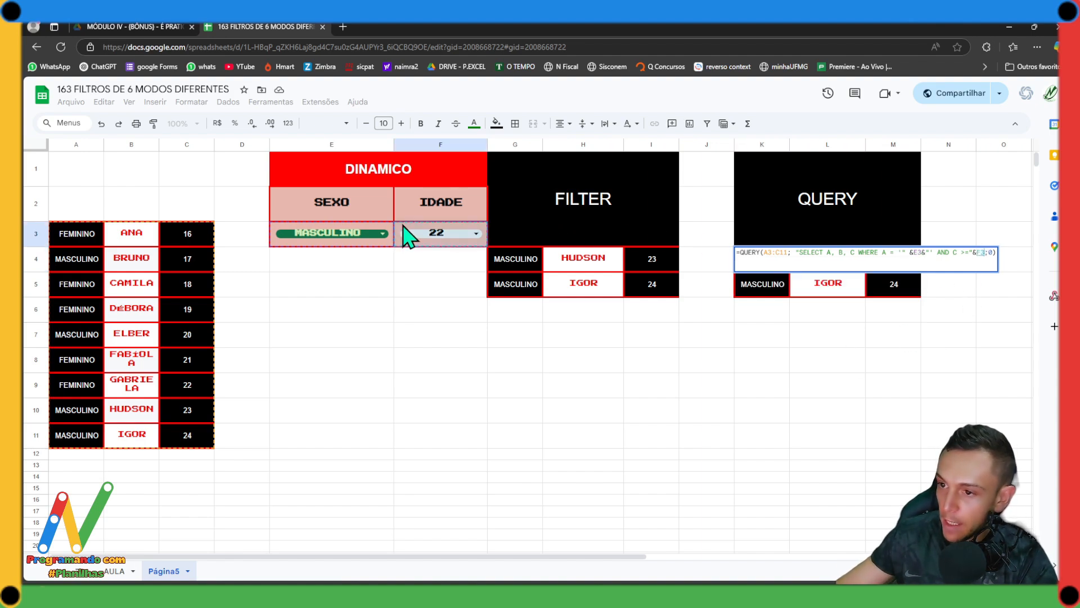
key("Return")
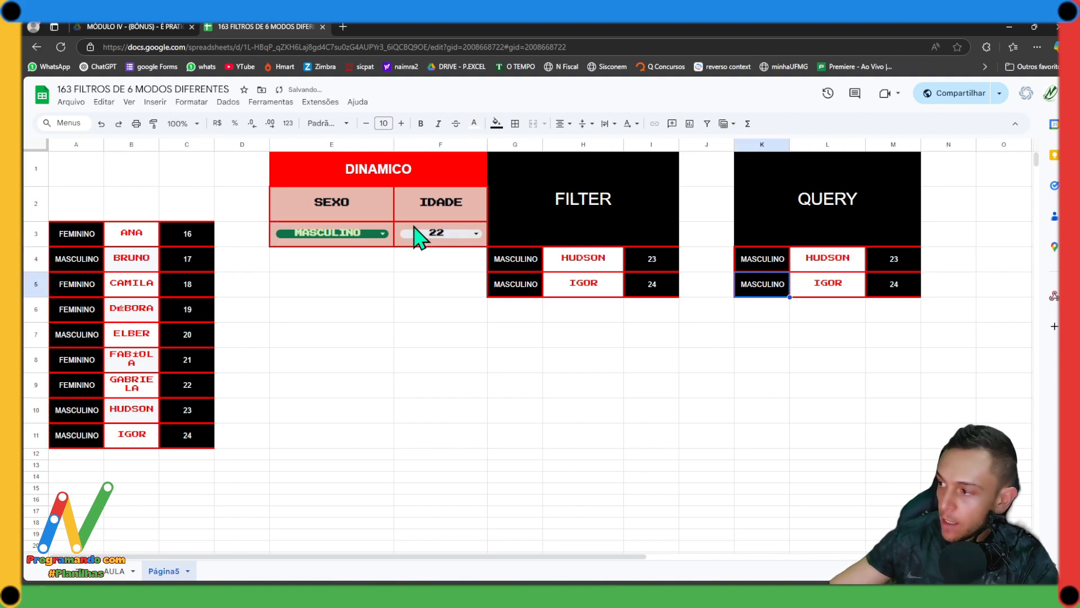
Test both dynamic formulas by choosing 16 in the IDADE dropdown and FEMININO in the SEXO dropdown
left_click(442, 233)
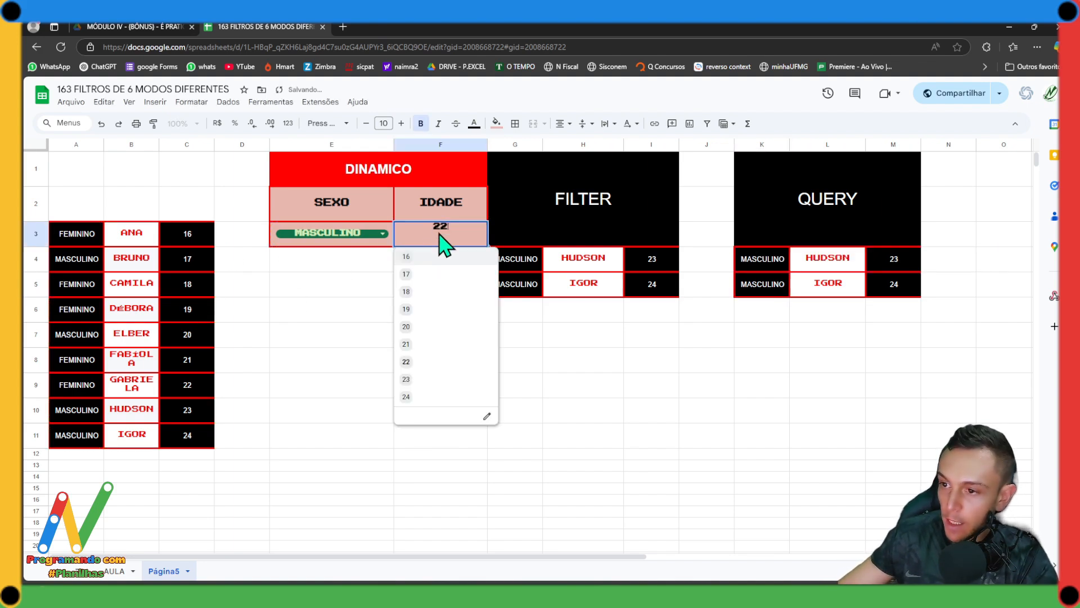
left_click(425, 268)
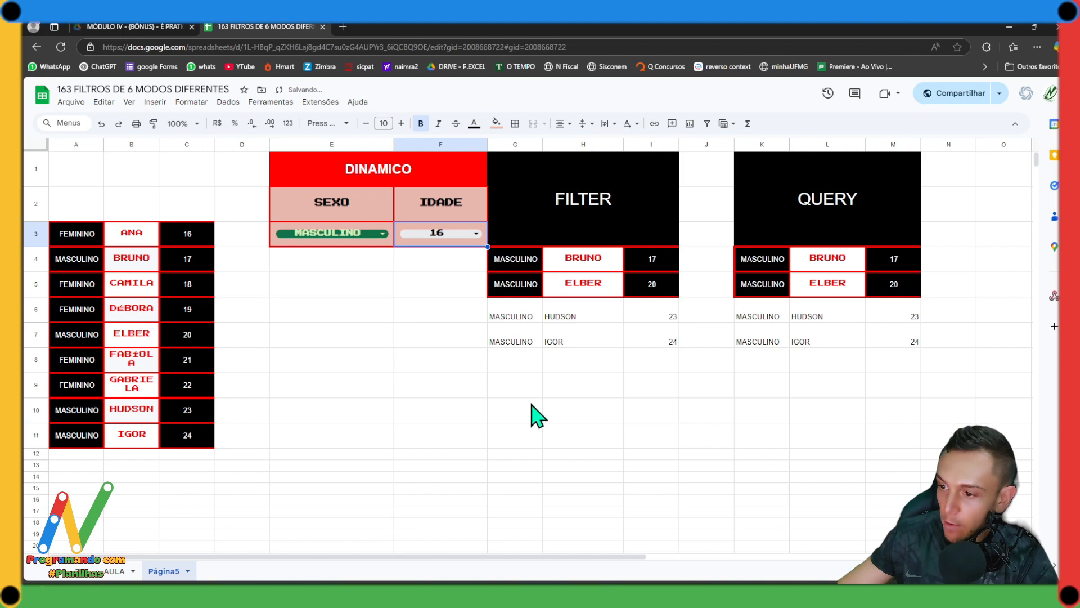
left_click(308, 233)
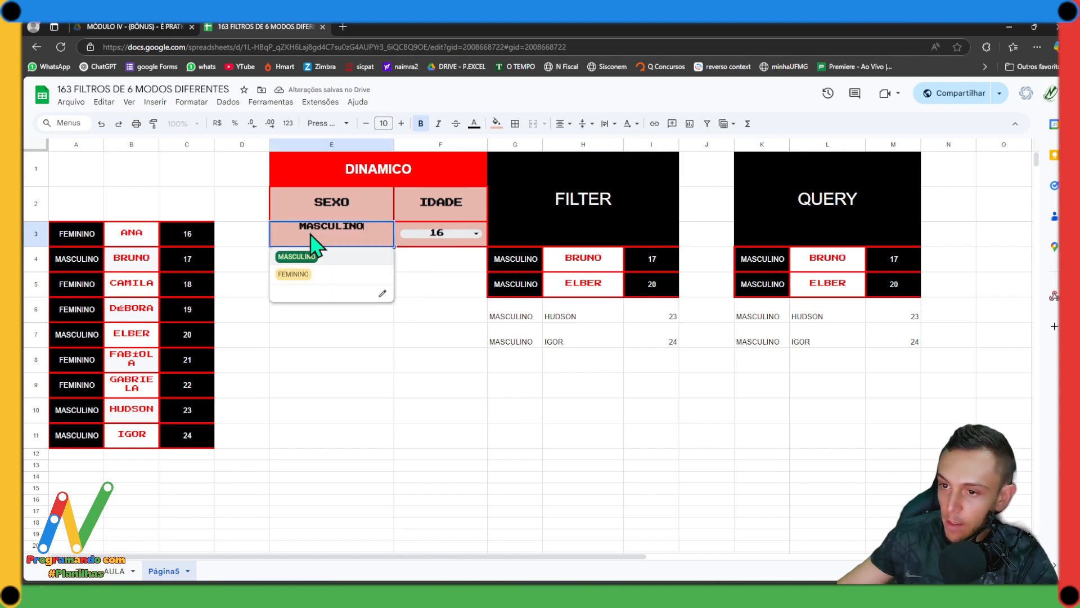
left_click(310, 273)
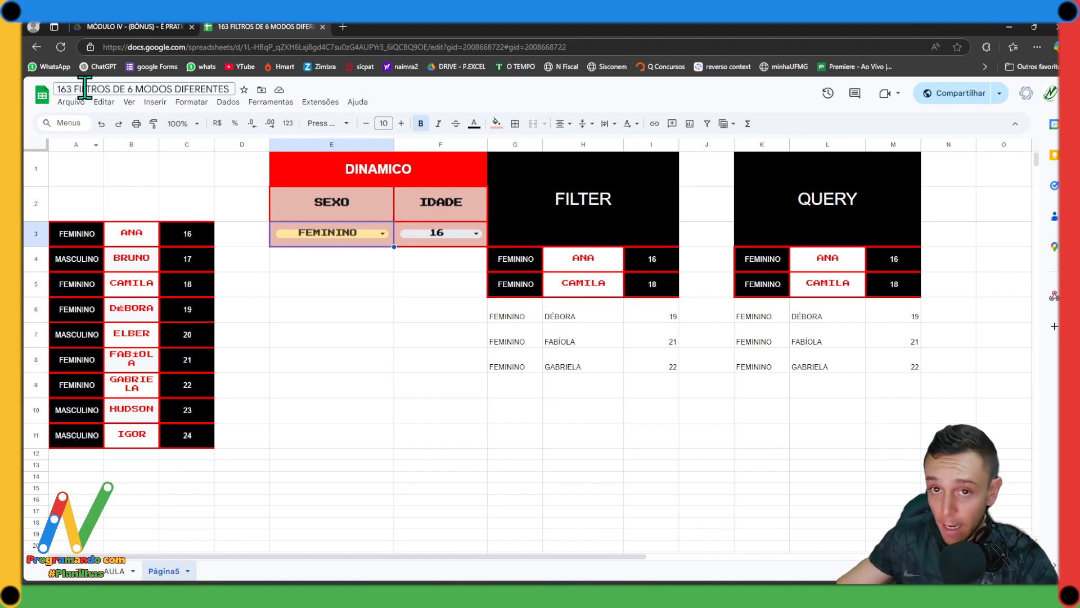
Open planilhasgratis.programacaoemexcel.com.br in a new browser tab and show its free spreadsheet download form
left_click(343, 27)
type("P")
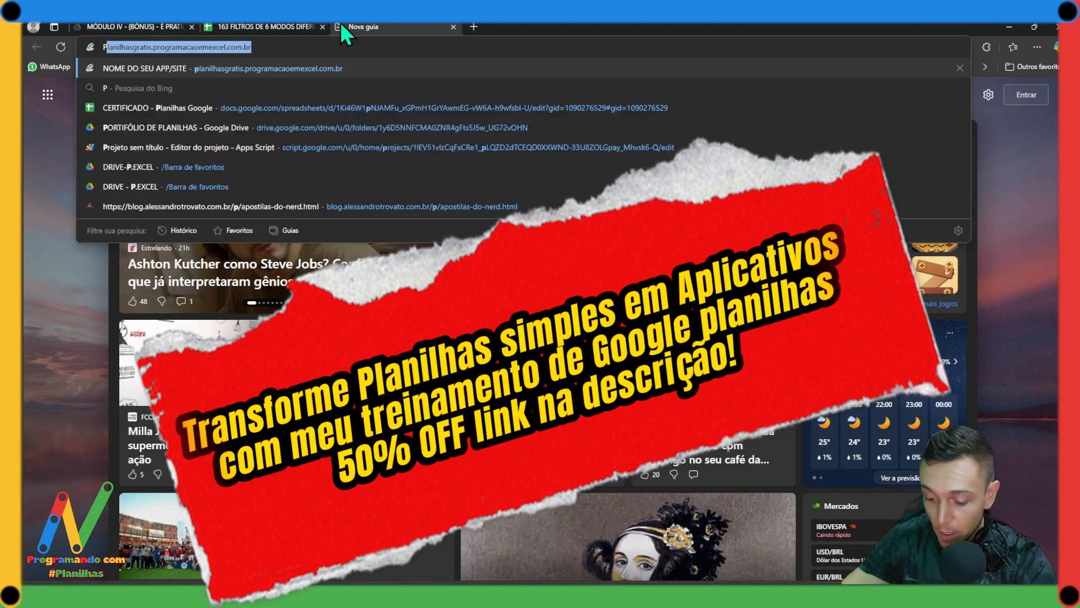
type("LANILHAS")
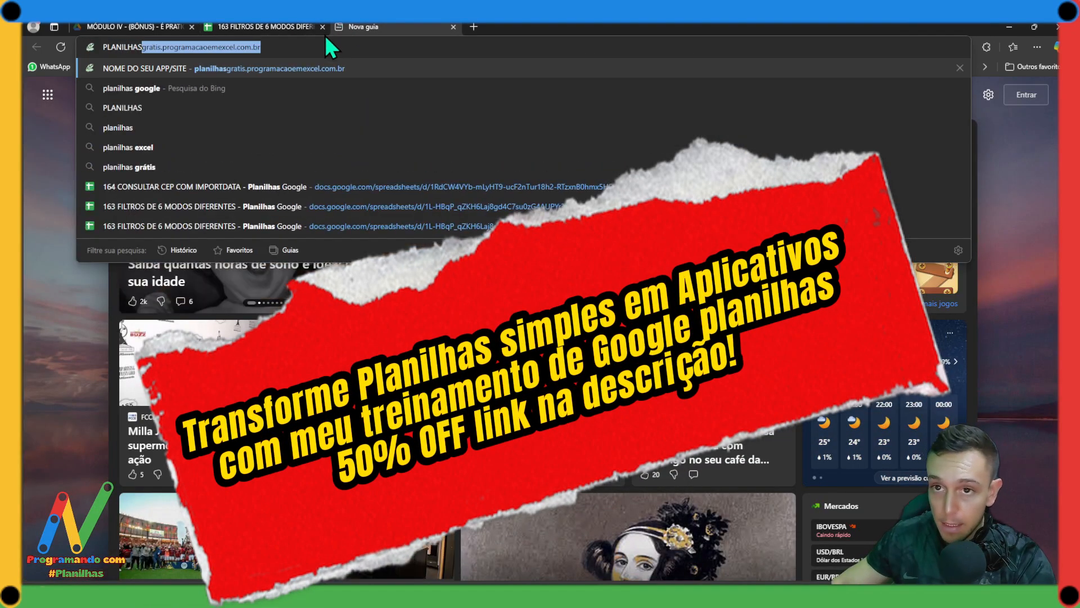
left_click(272, 70)
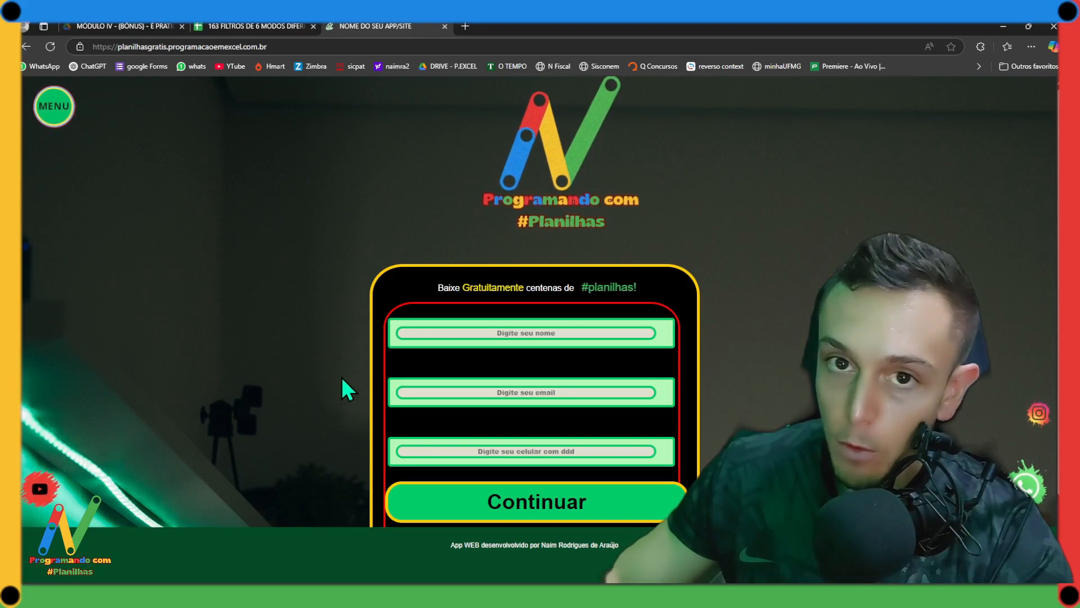
scroll(338, 373, "down", 2)
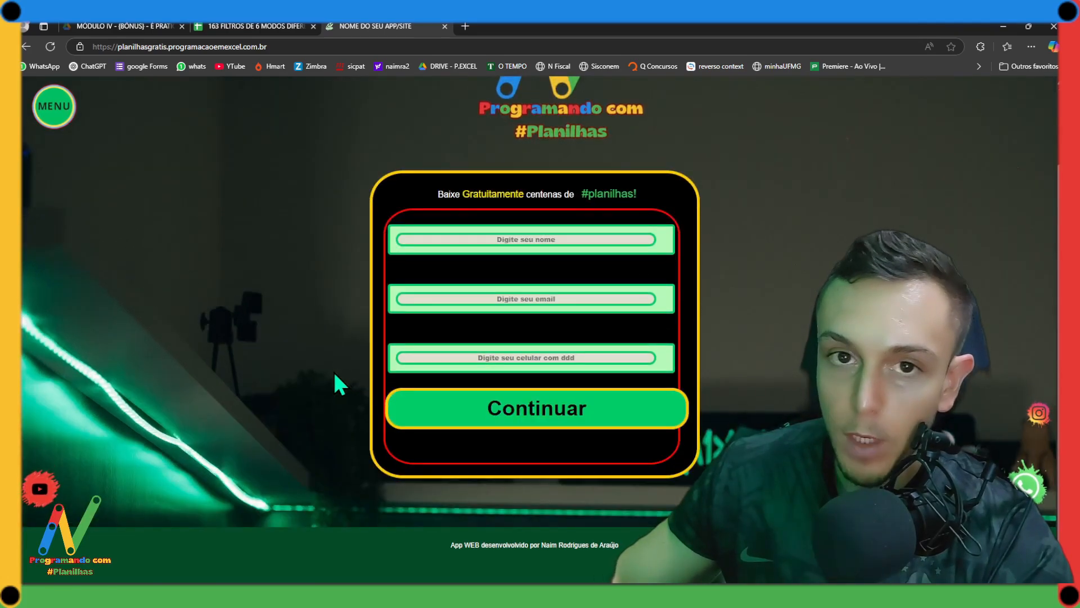